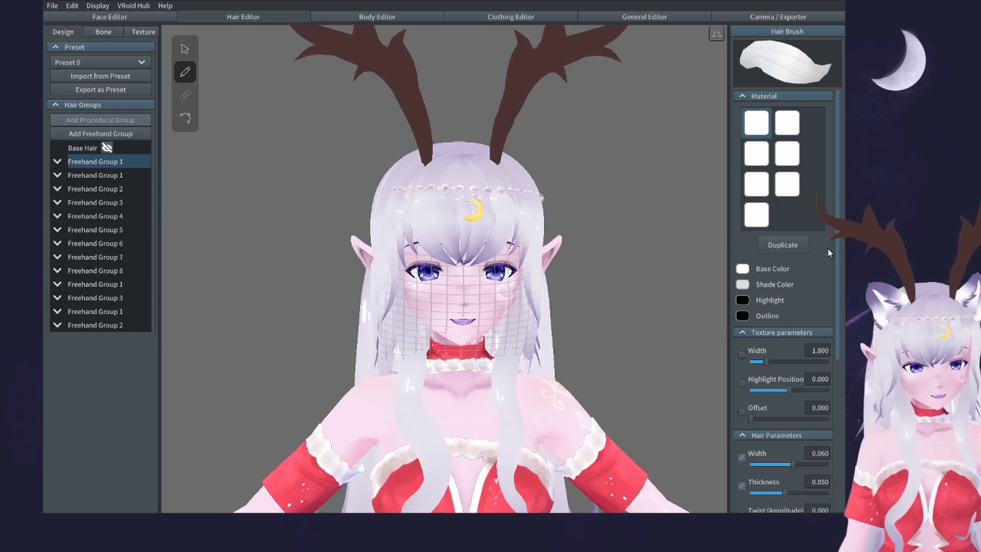
- Examine the hair brush materials and the texture layers of the last two hair materials
{"action": "left_click", "coordinate": [795, 188]}
{"action": "left_click", "coordinate": [759, 181]}
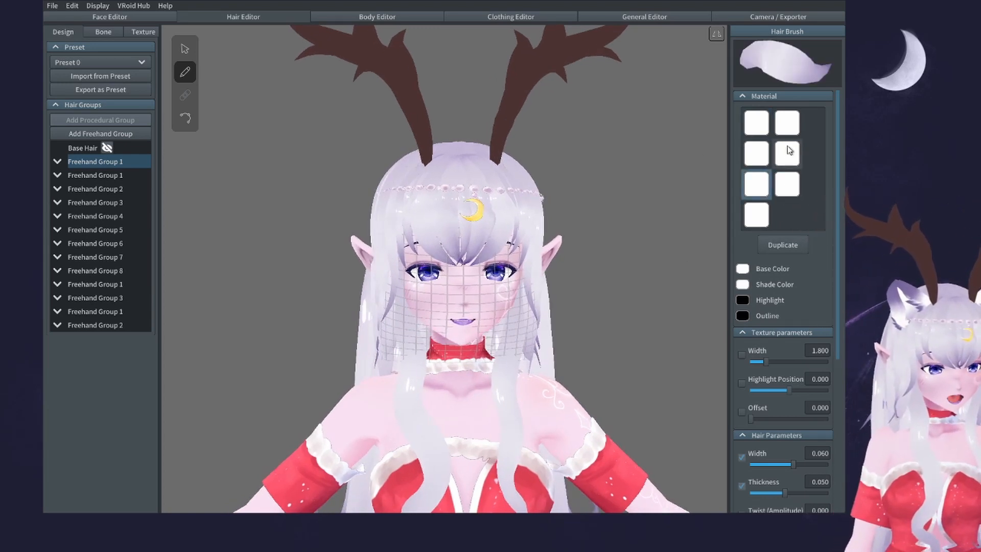
{"action": "left_click", "coordinate": [764, 130]}
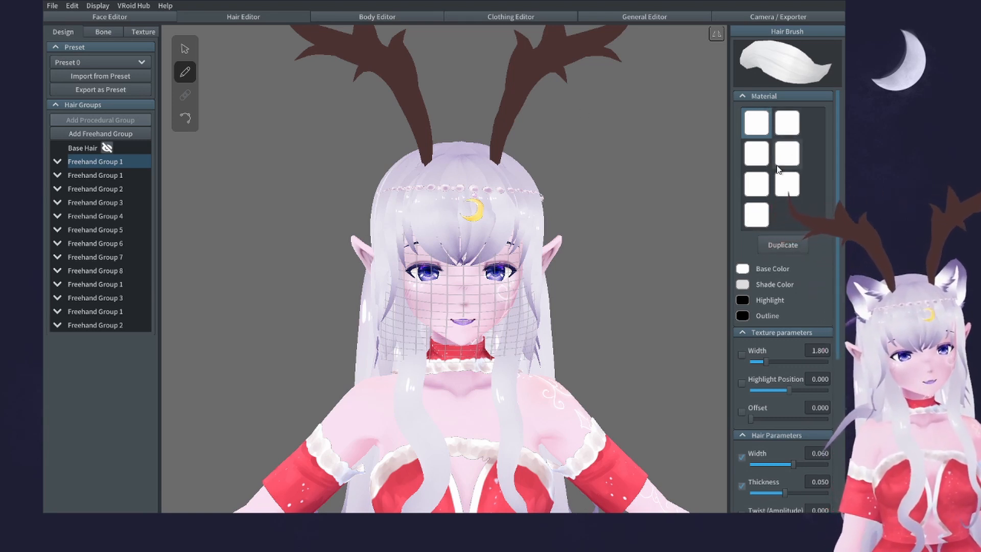
{"action": "left_click", "coordinate": [136, 31]}
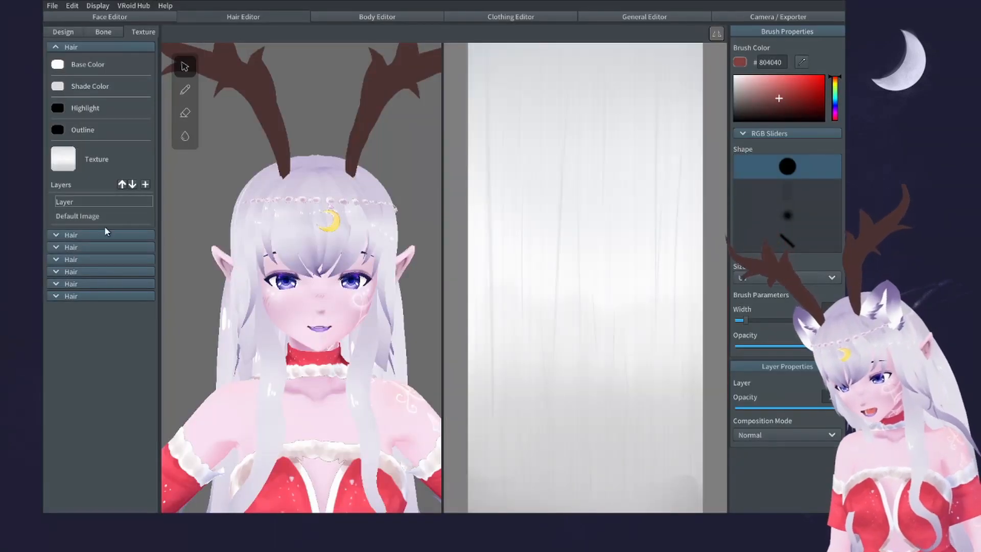
{"action": "left_click", "coordinate": [106, 282]}
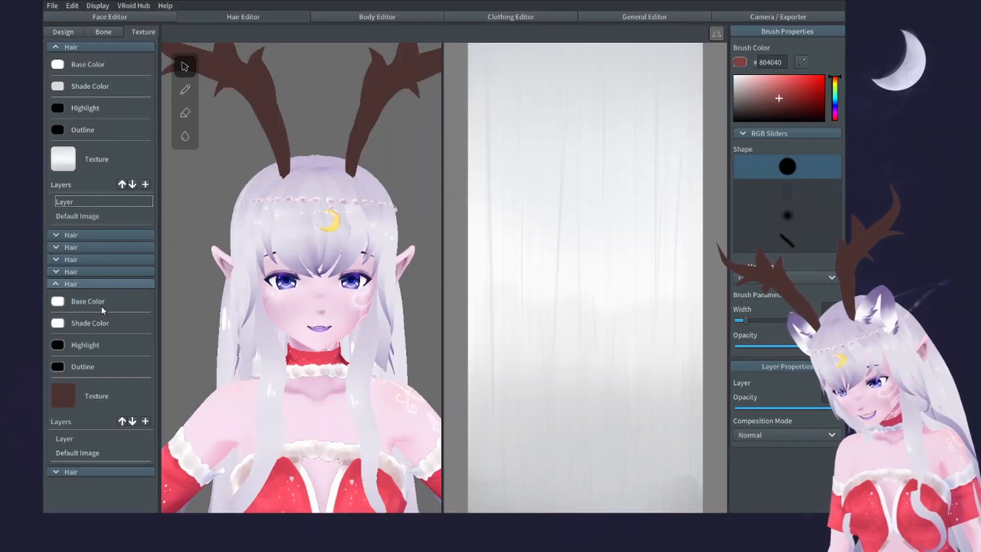
{"action": "left_click", "coordinate": [72, 283]}
{"action": "left_click", "coordinate": [75, 296]}
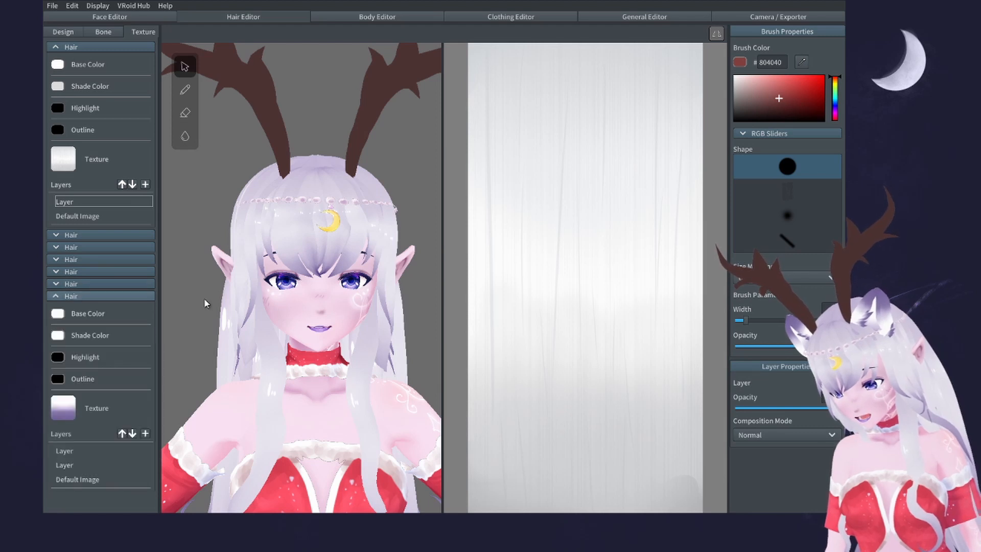
{"action": "left_click", "coordinate": [117, 462]}
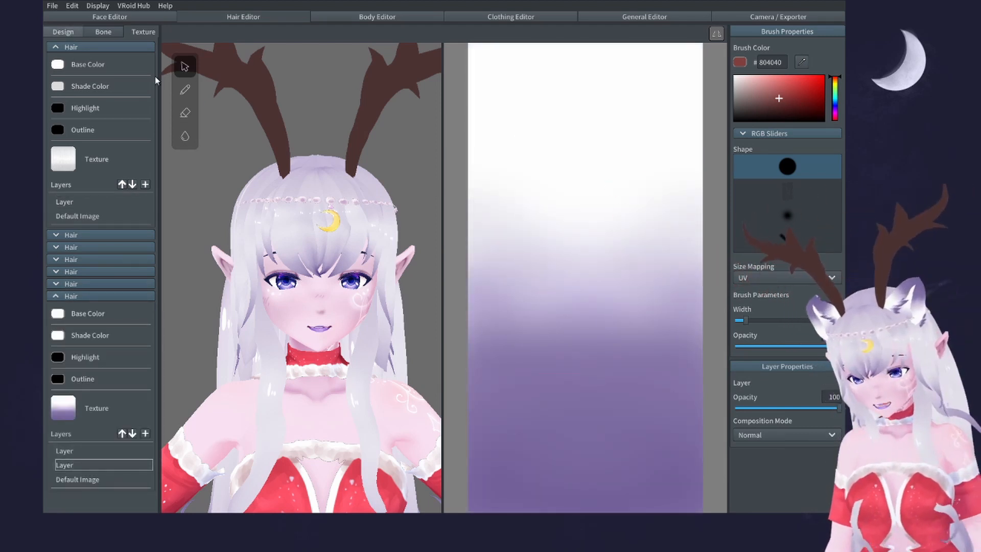
- Return to the hair design view and add a new freehand hair group
{"action": "left_click", "coordinate": [63, 32]}
{"action": "scroll", "coordinate": [446, 189], "scroll_direction": "up", "scroll_amount": 3}
{"action": "right_click_drag", "start_coordinate": [590, 214], "coordinate": [552, 168]}
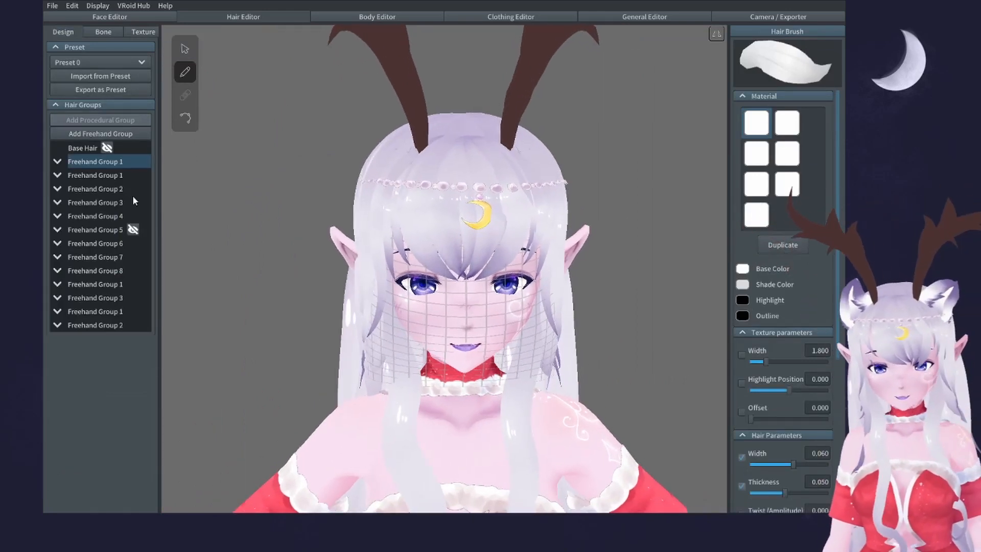
{"action": "left_click", "coordinate": [192, 56]}
{"action": "right_click_drag", "start_coordinate": [470, 219], "coordinate": [497, 239]}
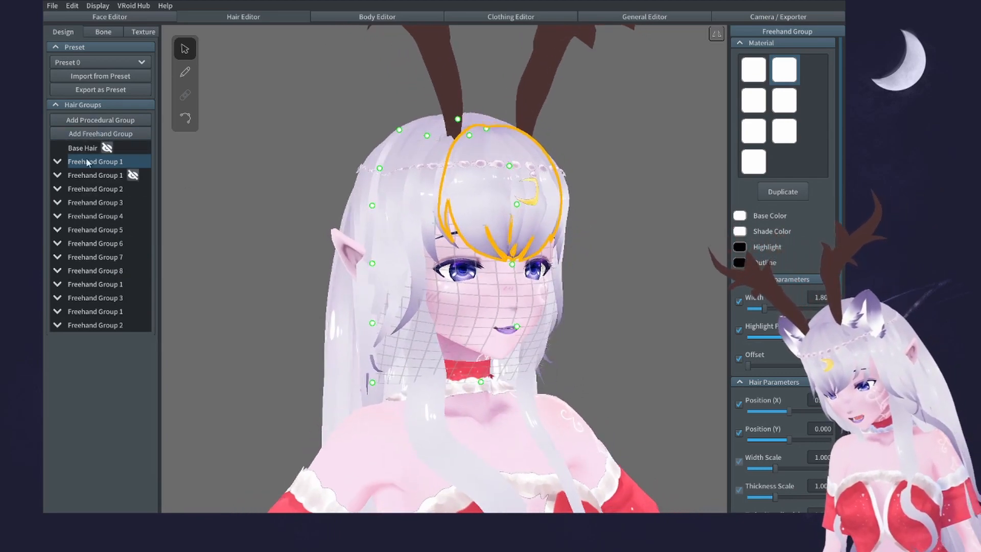
{"action": "left_click", "coordinate": [129, 135]}
- Pull the guide mesh's front control point slightly outward at eye level and turn on mirrored editing
{"action": "right_click_drag", "start_coordinate": [511, 235], "coordinate": [558, 244]}
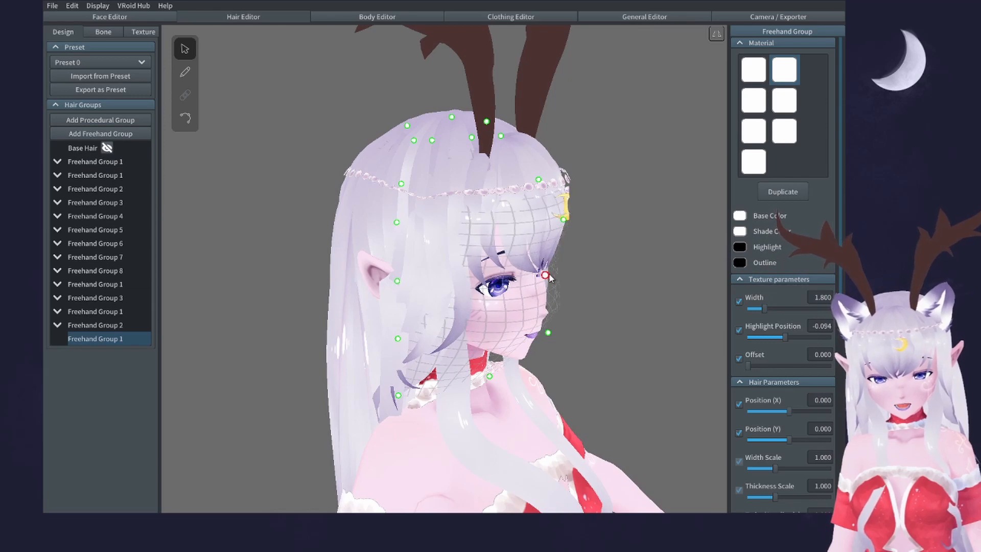
{"action": "left_click_drag", "start_coordinate": [545, 276], "coordinate": [552, 277]}
{"action": "left_click", "coordinate": [718, 37]}
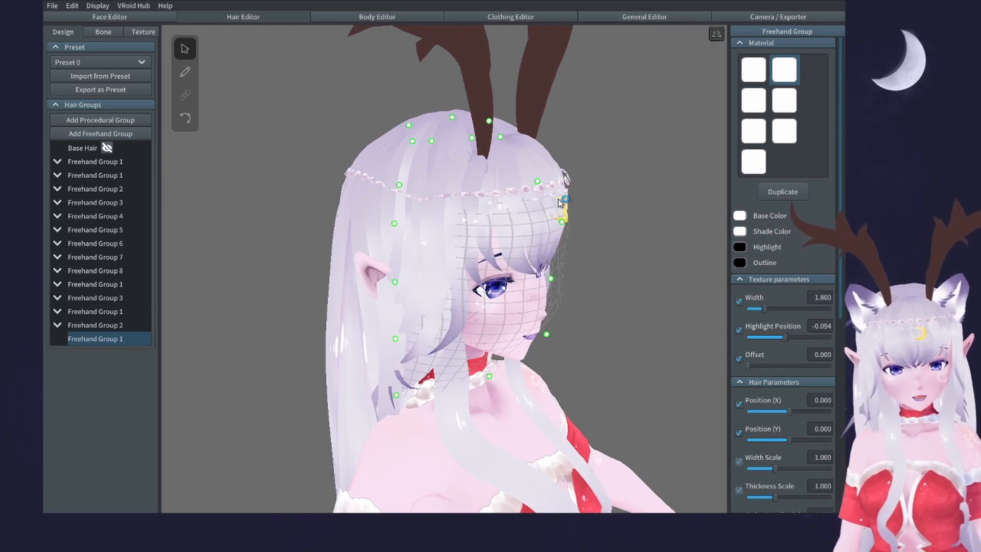
{"action": "left_click_drag", "start_coordinate": [474, 212], "coordinate": [472, 165]}
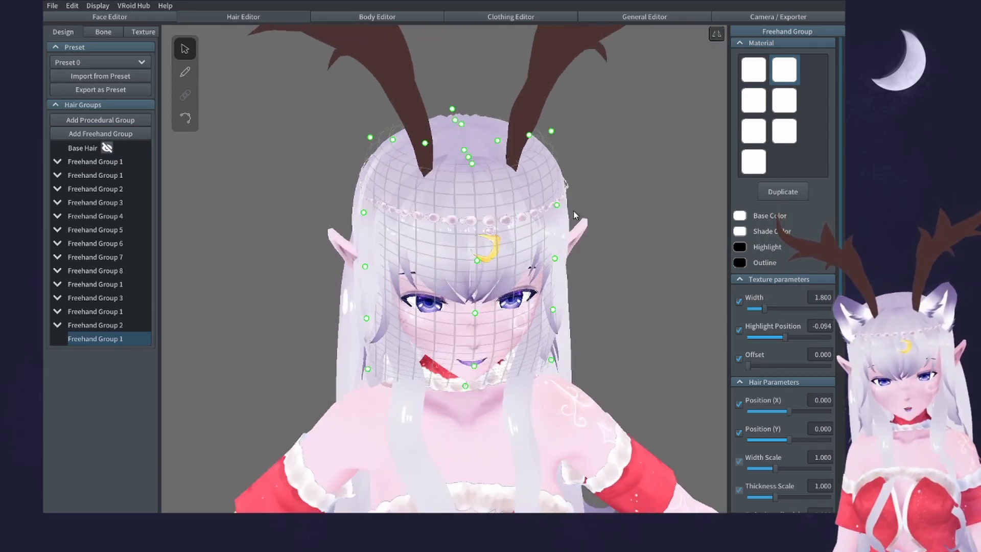
- Raise and spread the guide mesh's upper control points above the head, keeping the side points close to it
{"action": "left_click_drag", "start_coordinate": [557, 205], "coordinate": [581, 191]}
{"action": "left_click_drag", "start_coordinate": [552, 129], "coordinate": [573, 96]}
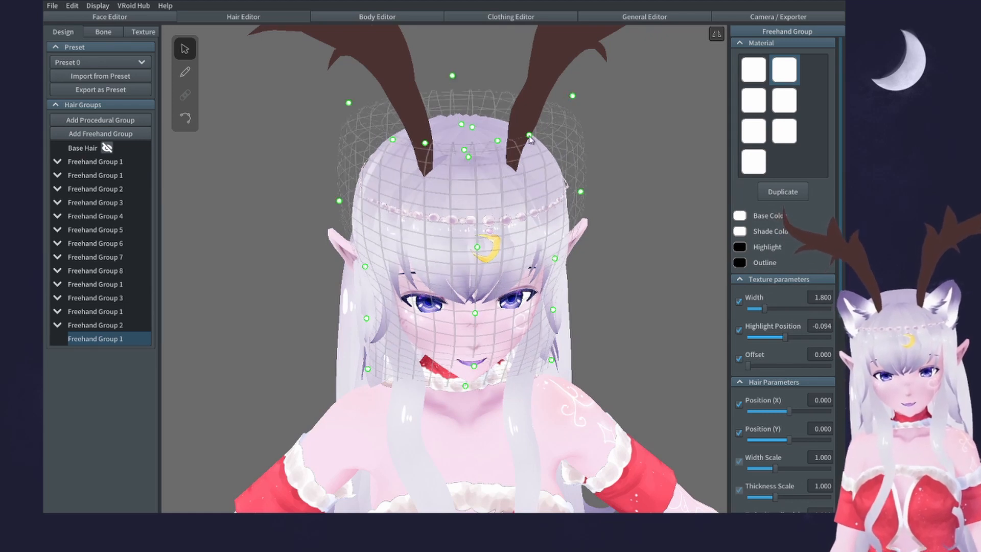
{"action": "left_click_drag", "start_coordinate": [530, 136], "coordinate": [545, 106]}
{"action": "left_click_drag", "start_coordinate": [498, 141], "coordinate": [528, 82]}
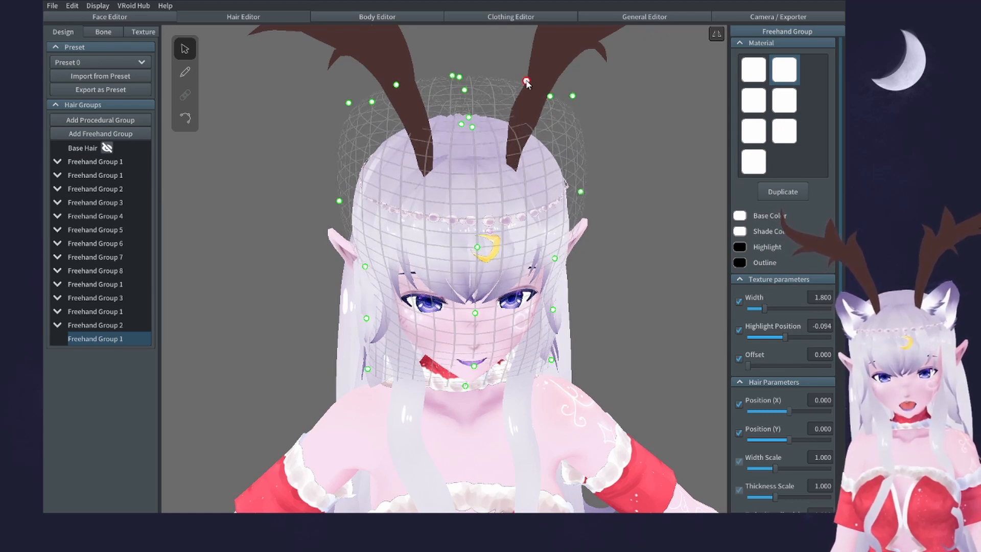
{"action": "left_click_drag", "start_coordinate": [472, 128], "coordinate": [506, 86]}
{"action": "left_click_drag", "start_coordinate": [467, 118], "coordinate": [466, 54]}
{"action": "right_click_drag", "start_coordinate": [466, 56], "coordinate": [554, 117]}
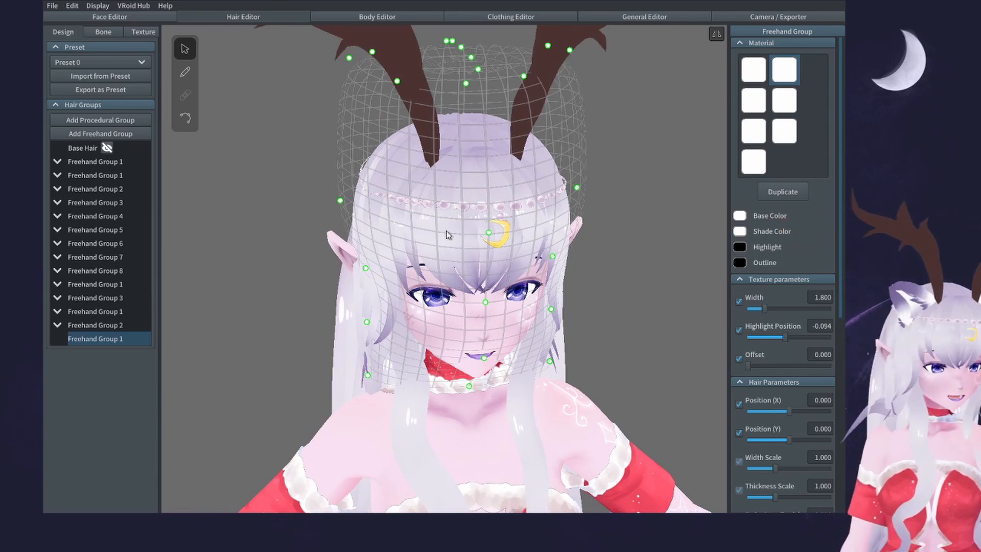
{"action": "left_click_drag", "start_coordinate": [576, 189], "coordinate": [565, 175]}
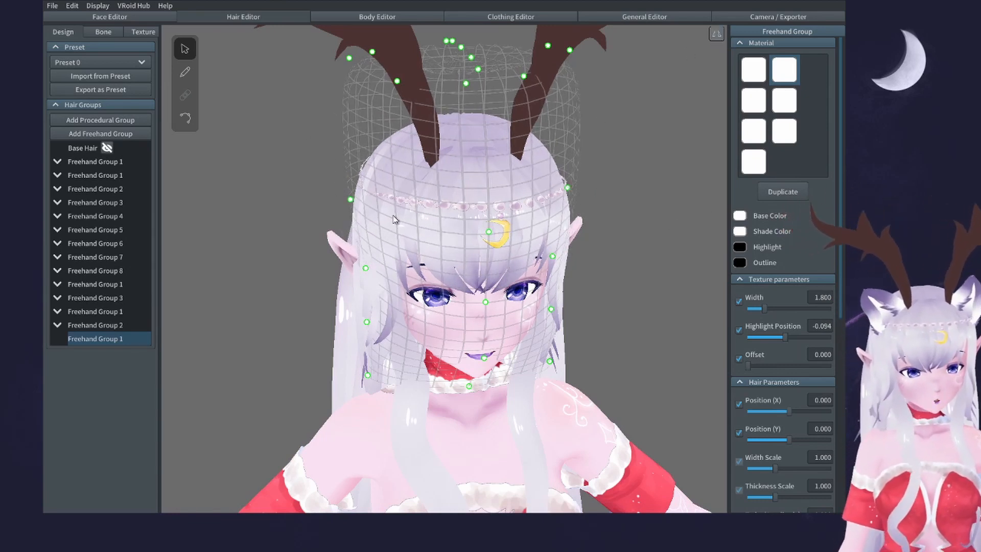
- Pull the new group's rear guide mesh points forward, both at the back of the head and above it
{"action": "right_click_drag", "start_coordinate": [670, 198], "coordinate": [607, 207]}
{"action": "left_click", "coordinate": [552, 226]}
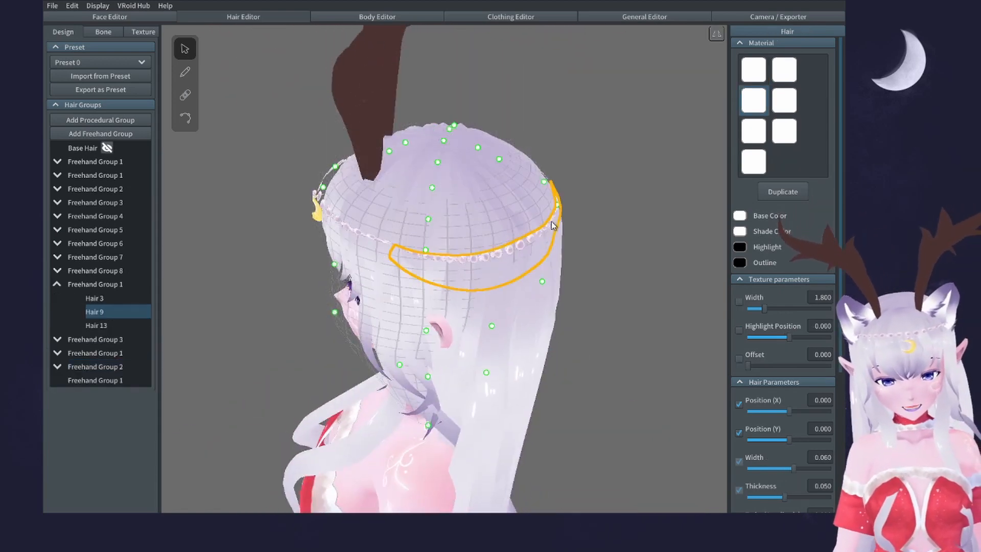
{"action": "left_click", "coordinate": [103, 382]}
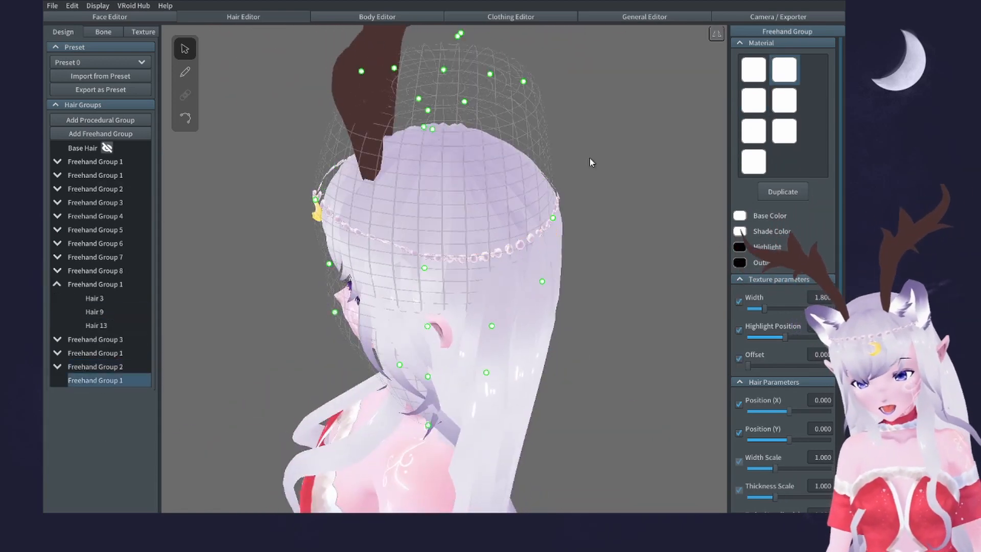
{"action": "left_click_drag", "start_coordinate": [554, 216], "coordinate": [467, 210]}
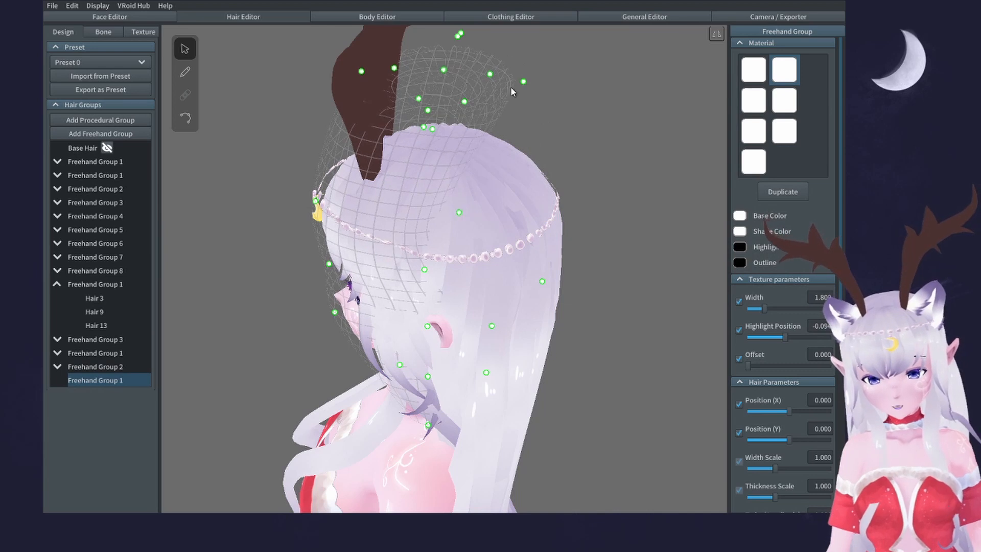
{"action": "left_click_drag", "start_coordinate": [520, 83], "coordinate": [459, 60]}
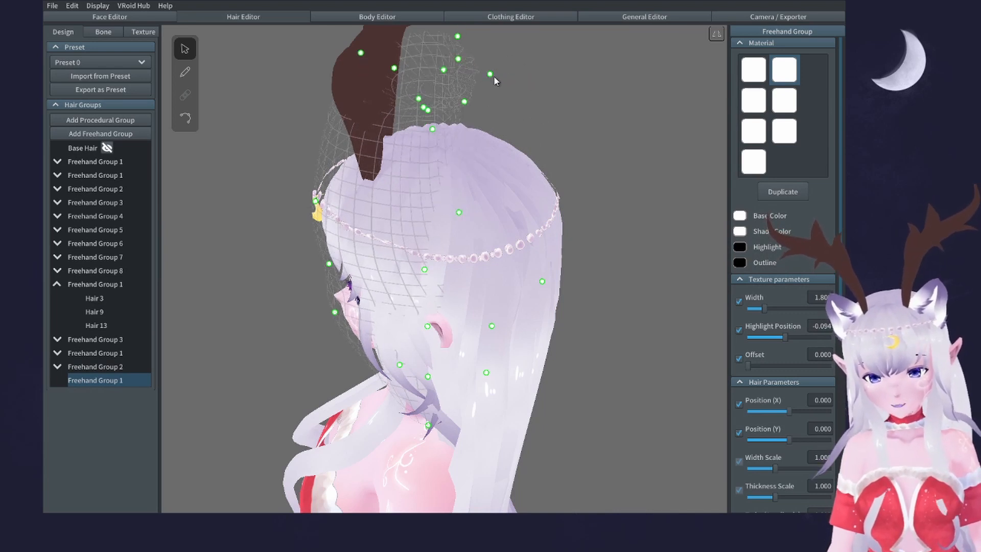
- Move the guide mesh's front control points at the forehead, eyes and mouth inward toward the face
{"action": "right_click_drag", "start_coordinate": [477, 71], "coordinate": [322, 235]}
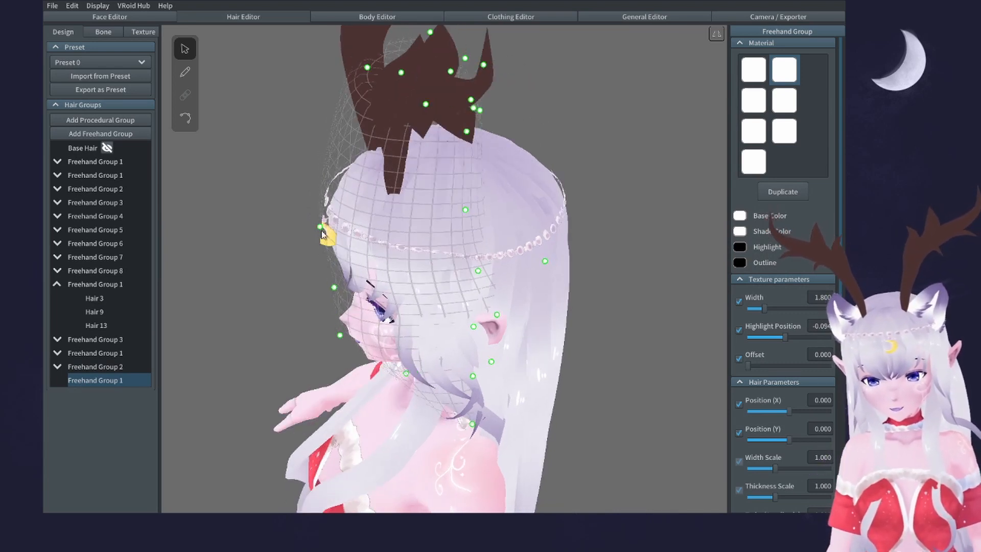
{"action": "left_click_drag", "start_coordinate": [319, 228], "coordinate": [349, 219]}
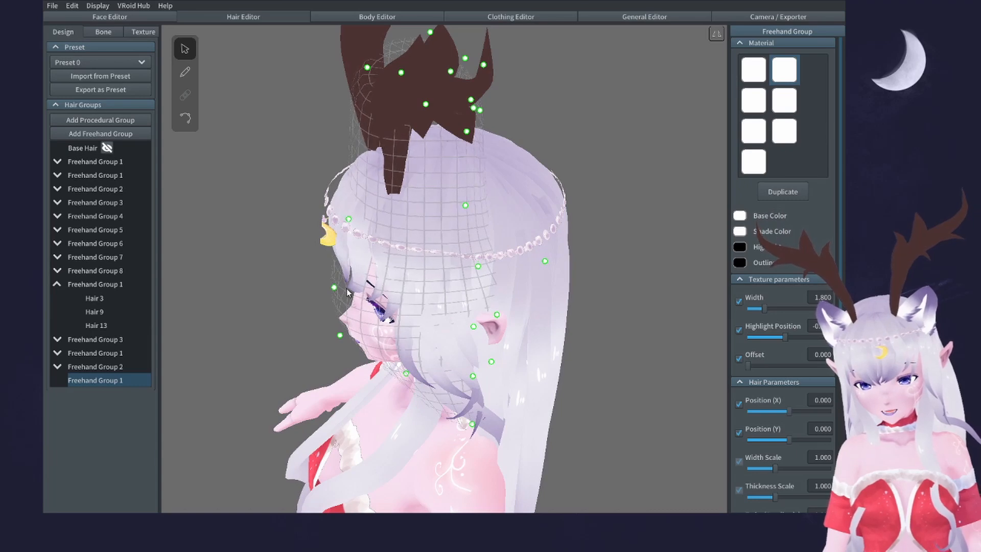
{"action": "left_click_drag", "start_coordinate": [338, 289], "coordinate": [357, 283]}
{"action": "left_click_drag", "start_coordinate": [342, 335], "coordinate": [381, 336]}
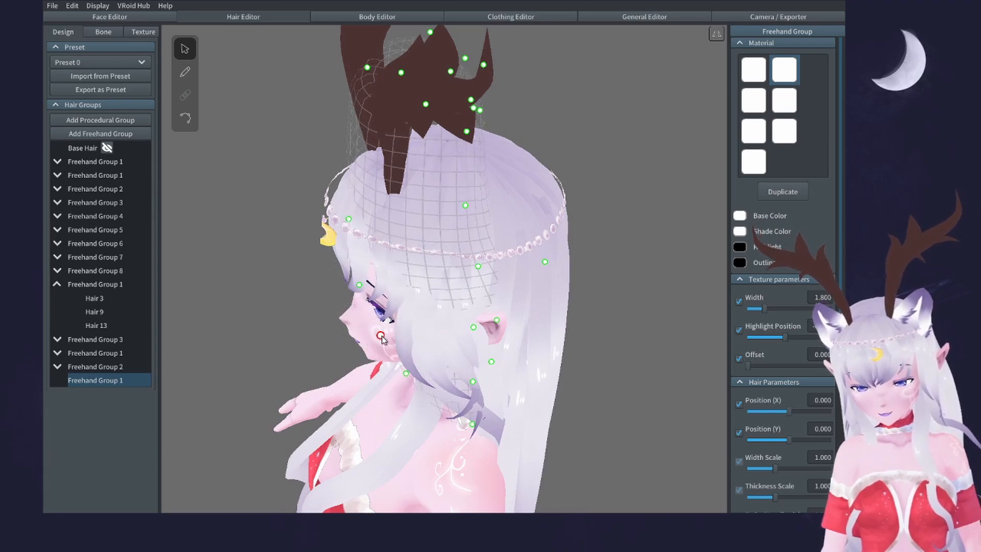
{"action": "right_click_drag", "start_coordinate": [421, 328], "coordinate": [428, 162]}
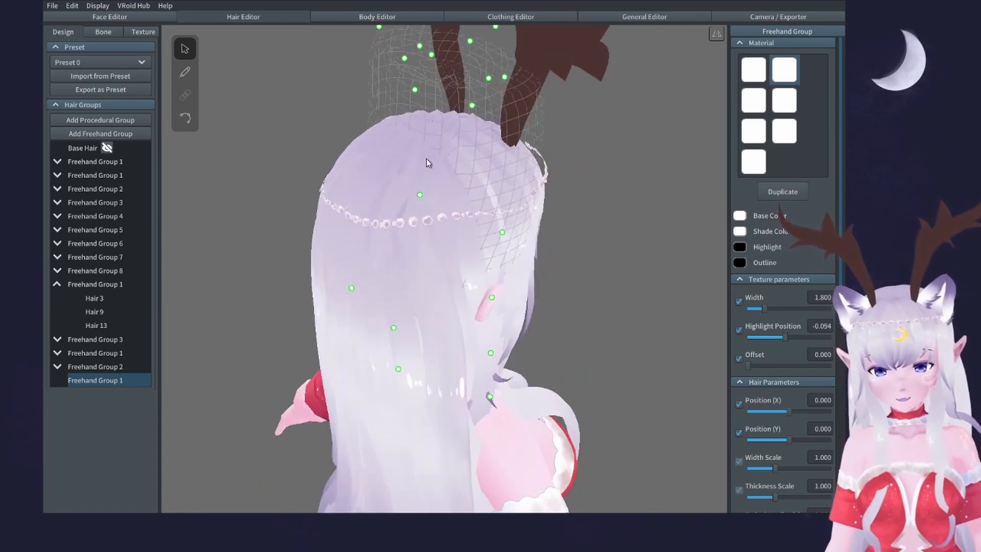
- Switch to the hair brush and choose the white-to-purple gradient material for the new strands
{"action": "left_click", "coordinate": [185, 72]}
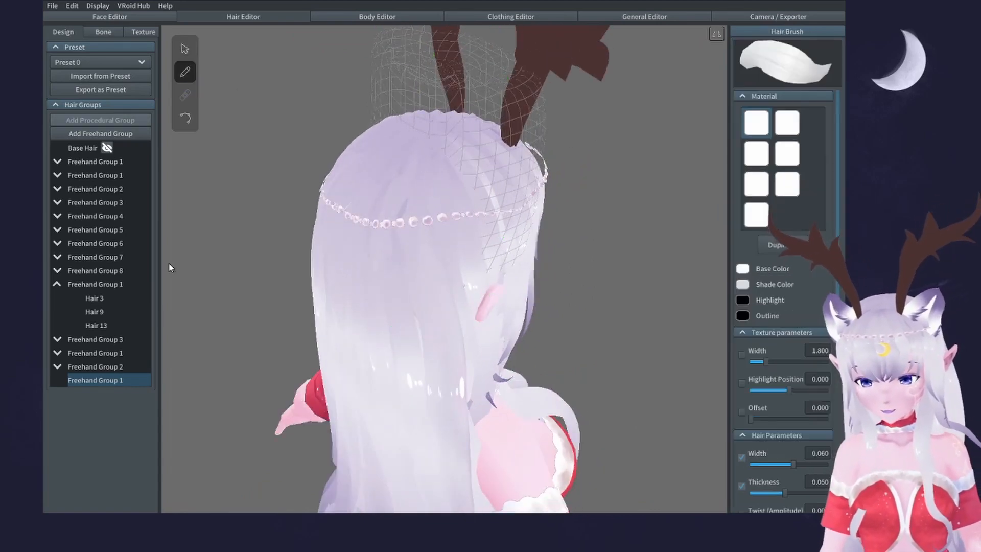
{"action": "right_click_drag", "start_coordinate": [458, 260], "coordinate": [494, 292]}
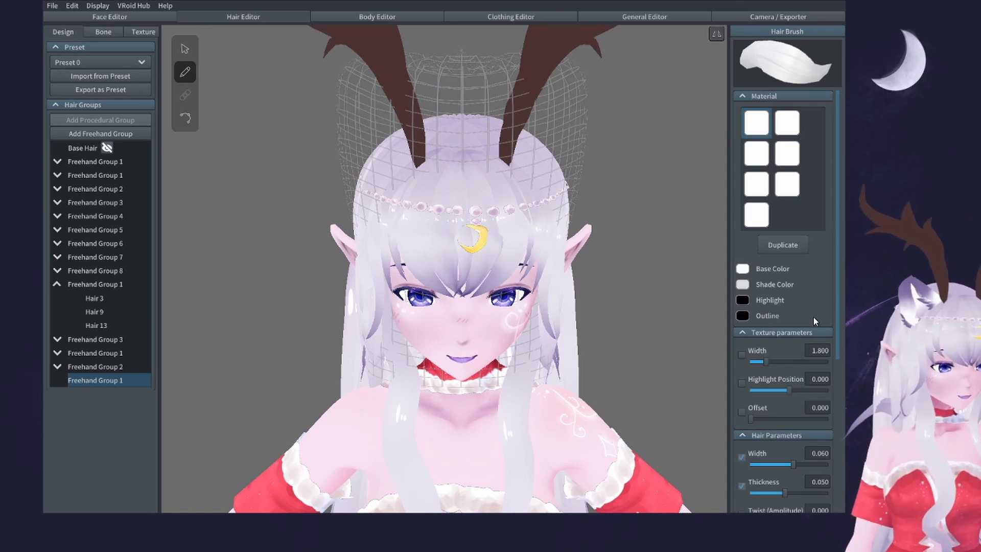
{"action": "left_click", "coordinate": [764, 214]}
{"action": "scroll", "coordinate": [788, 351], "scroll_direction": "down", "scroll_amount": 5}
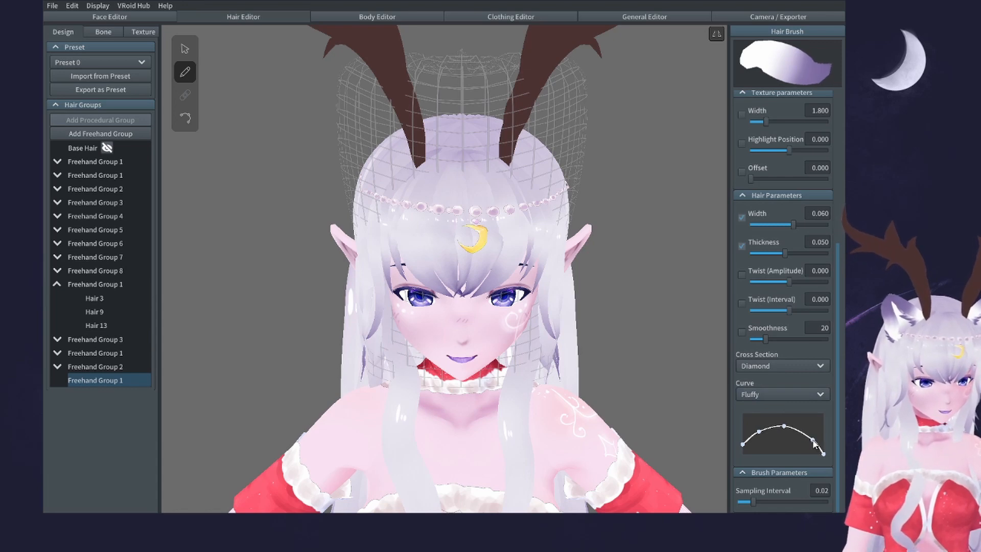
{"action": "scroll", "coordinate": [561, 199], "scroll_direction": "up", "scroll_amount": 5}
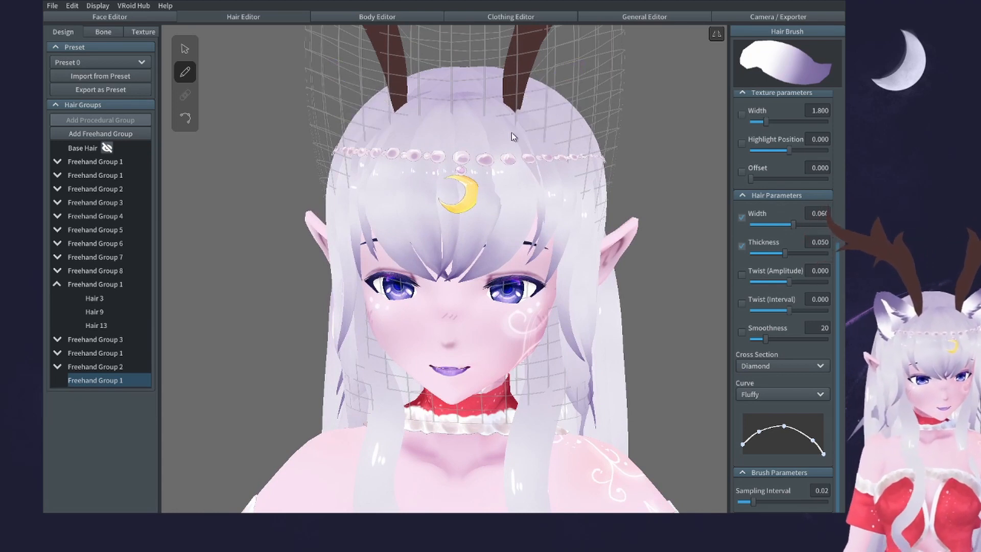
- Undo a trial ear strand and set the hair brush width to 0.037
{"action": "mouse_move", "coordinate": [520, 132]}
{"action": "left_mouse_down"}
{"action": "mouse_move", "coordinate": [578, 72]}
{"action": "mouse_move", "coordinate": [600, 31]}
{"action": "left_mouse_up"}
{"action": "key", "text": "ctrl+z"}
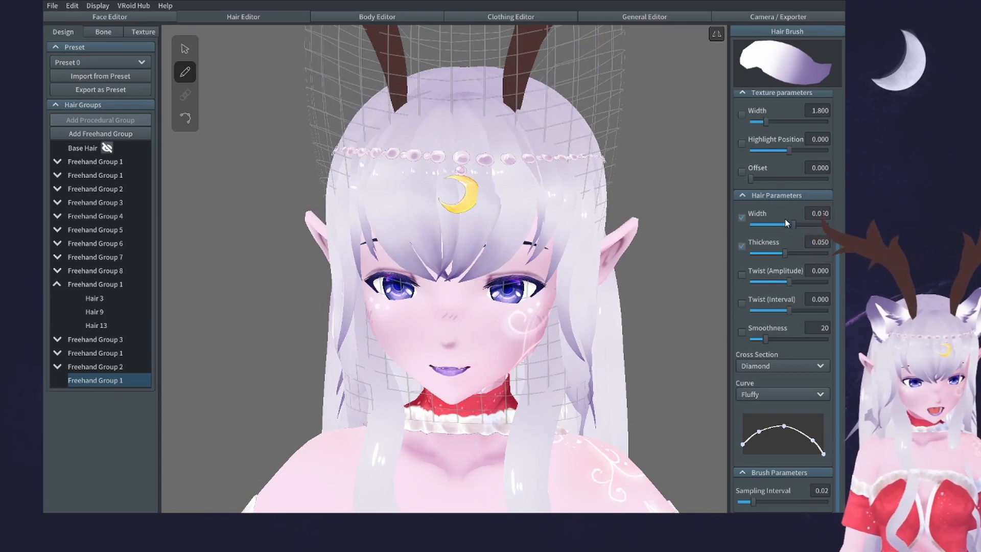
{"action": "left_click_drag", "start_coordinate": [785, 222], "coordinate": [774, 224]}
{"action": "left_click_drag", "start_coordinate": [511, 145], "coordinate": [602, 44]}
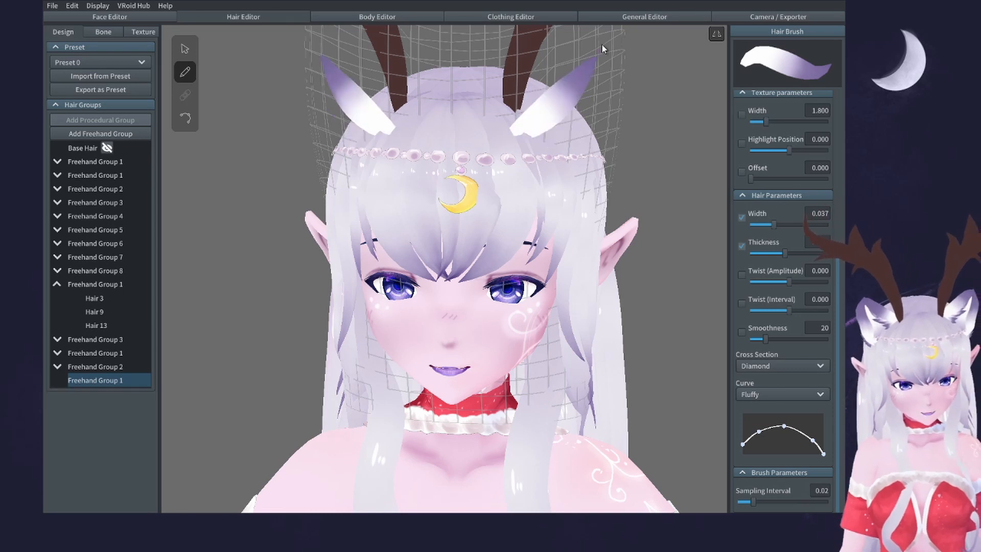
{"action": "key", "text": "ctrl+z"}
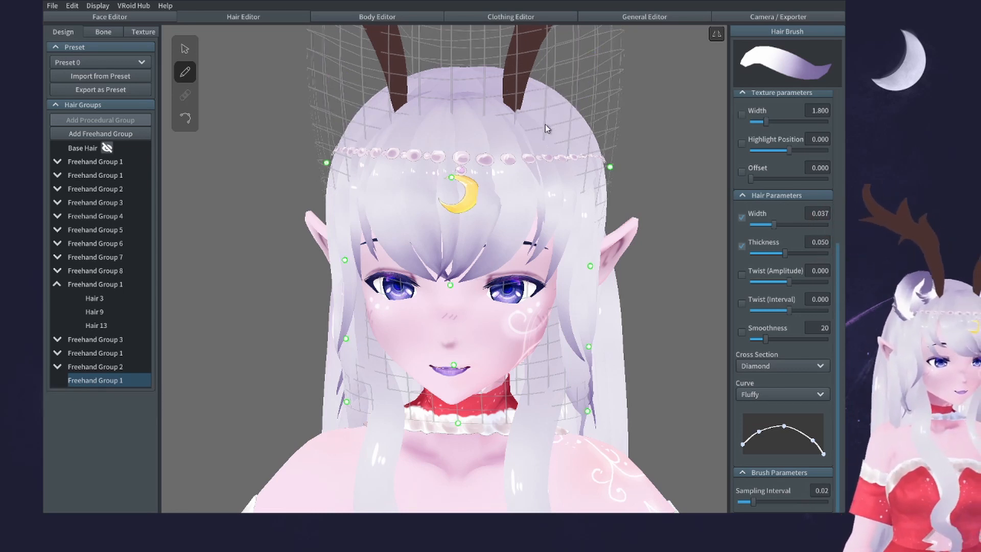
{"action": "mouse_move", "coordinate": [523, 128]}
{"action": "left_mouse_down"}
{"action": "mouse_move", "coordinate": [575, 56]}
{"action": "mouse_move", "coordinate": [551, 108]}
{"action": "mouse_move", "coordinate": [581, 29]}
{"action": "mouse_move", "coordinate": [587, 127]}
{"action": "mouse_move", "coordinate": [596, 32]}
{"action": "left_mouse_up"}
{"action": "key", "text": "ctrl+z"}
{"action": "key", "text": "ctrl+z"}
{"action": "key", "text": "ctrl+z"}
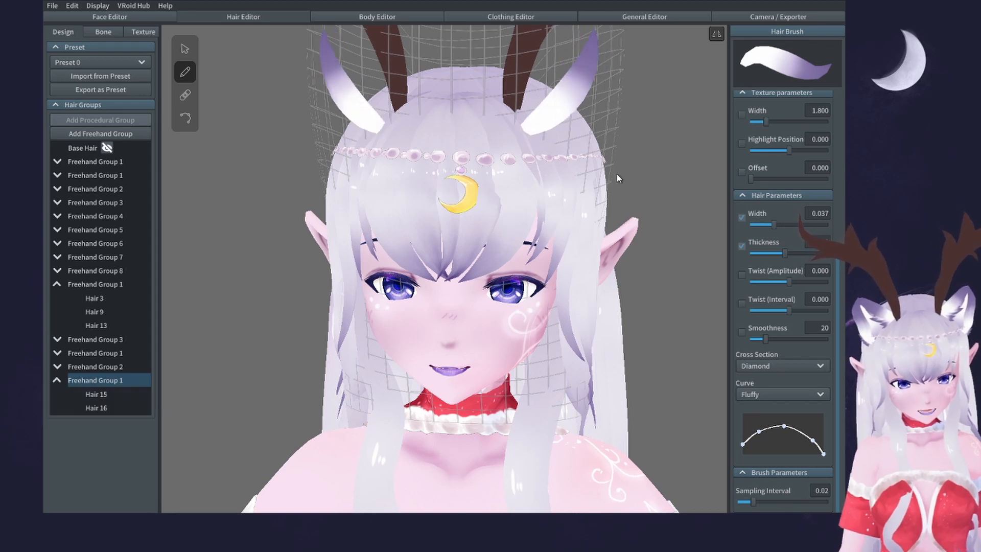
{"action": "key", "text": "ctrl+z"}
{"action": "left_click_drag", "start_coordinate": [524, 130], "coordinate": [597, 32]}
{"action": "left_click_drag", "start_coordinate": [607, 142], "coordinate": [597, 32]}
{"action": "key", "text": "ctrl+z"}
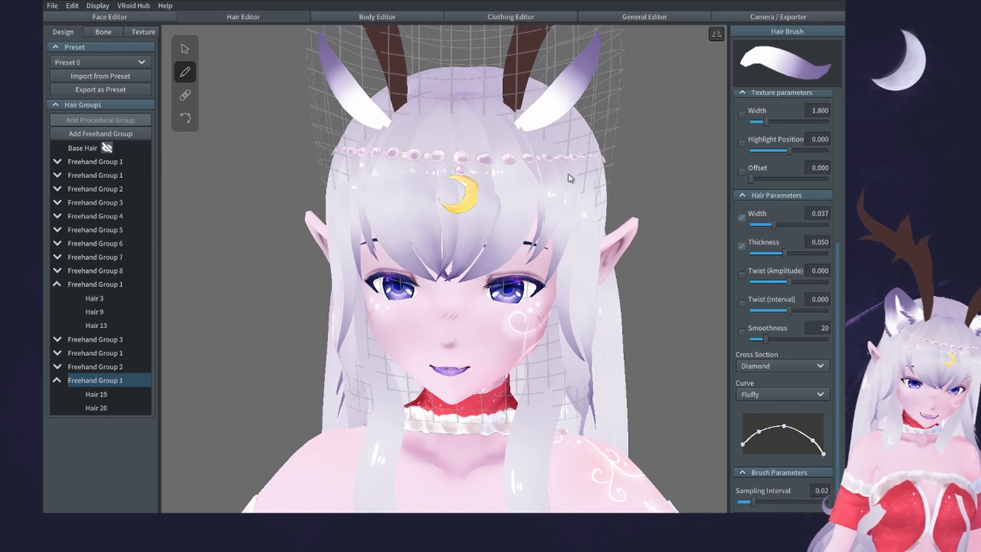
{"action": "left_click_drag", "start_coordinate": [600, 72], "coordinate": [600, 66]}
{"action": "key", "text": "ctrl+z"}
{"action": "key", "text": "ctrl+z"}
- Draw an inner and an outer mirrored strand above the headband, meeting at the tips to outline both ears
{"action": "mouse_move", "coordinate": [519, 134]}
{"action": "left_mouse_down"}
{"action": "mouse_move", "coordinate": [574, 80]}
{"action": "mouse_move", "coordinate": [599, 32]}
{"action": "left_mouse_up"}
{"action": "mouse_move", "coordinate": [586, 205]}
{"action": "left_mouse_down"}
{"action": "mouse_move", "coordinate": [610, 103]}
{"action": "mouse_move", "coordinate": [595, 38]}
{"action": "left_mouse_up"}
{"action": "mouse_move", "coordinate": [594, 38]}
{"action": "right_mouse_down"}
{"action": "mouse_move", "coordinate": [619, 158]}
{"action": "mouse_move", "coordinate": [475, 158]}
{"action": "right_mouse_up"}
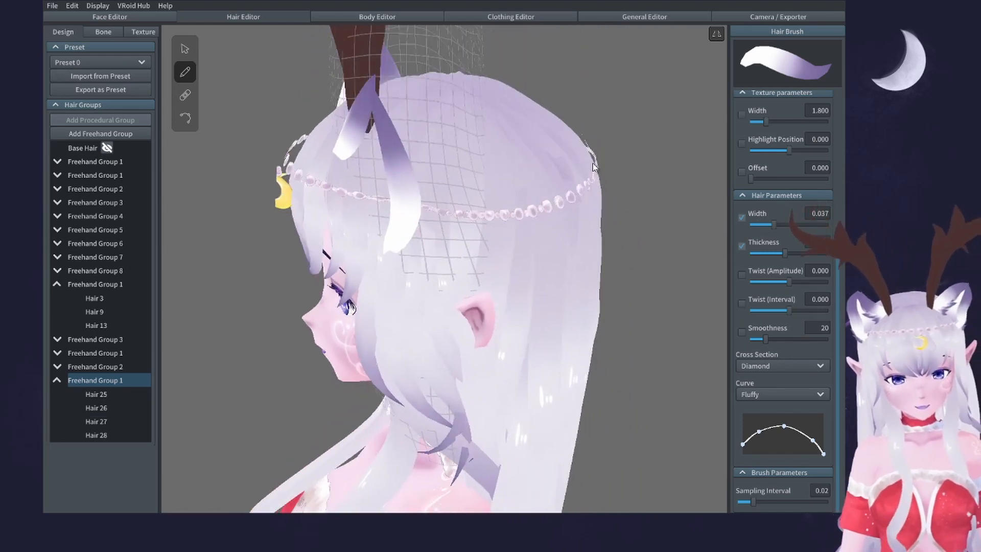
- Move the upper control points of the outer strand on the character's right ear so its tip meets the inner strand's tip
{"action": "right_click_drag", "start_coordinate": [368, 117], "coordinate": [507, 110]}
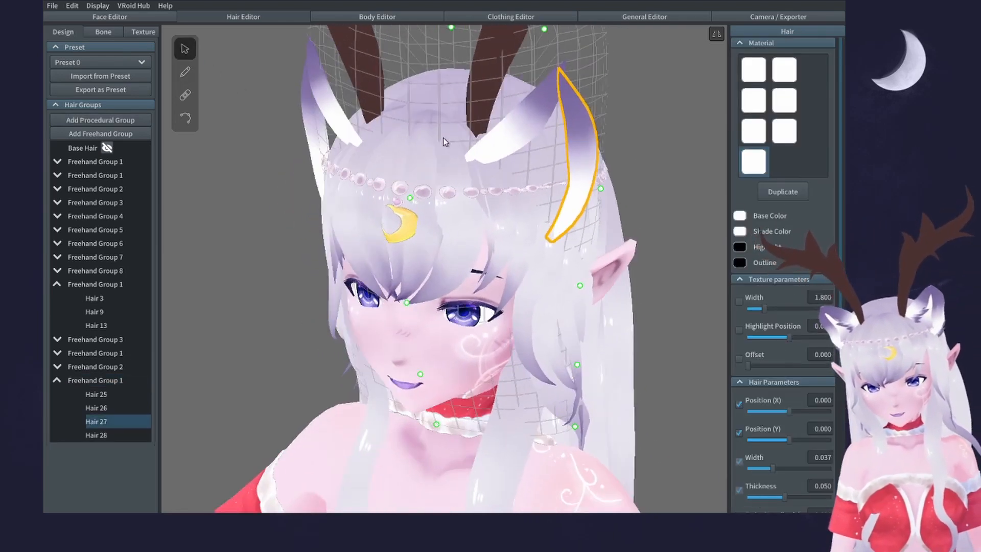
{"action": "left_click", "coordinate": [349, 76]}
{"action": "right_click_drag", "start_coordinate": [350, 76], "coordinate": [508, 154]}
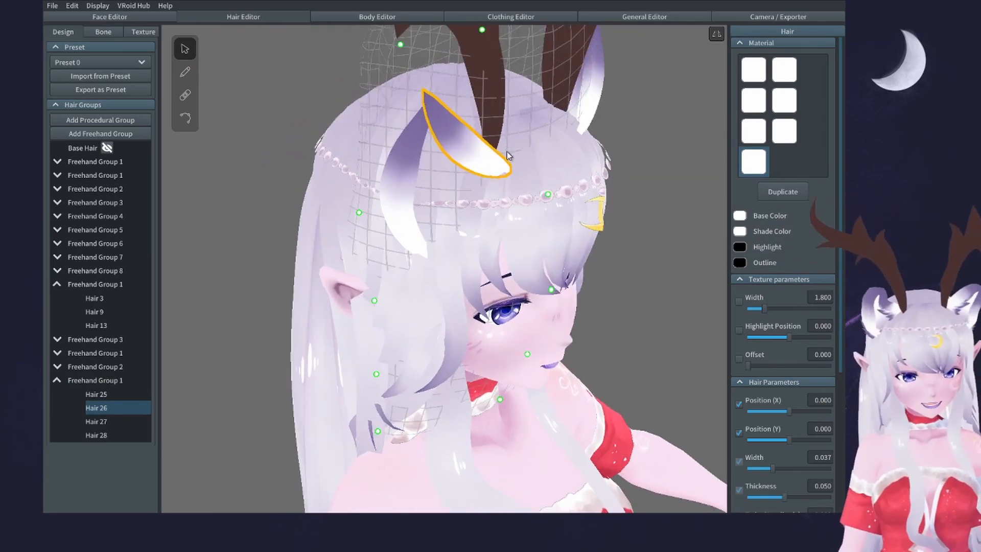
{"action": "left_click", "coordinate": [434, 139]}
{"action": "left_click", "coordinate": [185, 118]}
{"action": "scroll", "coordinate": [394, 105], "scroll_direction": "up", "scroll_amount": 4}
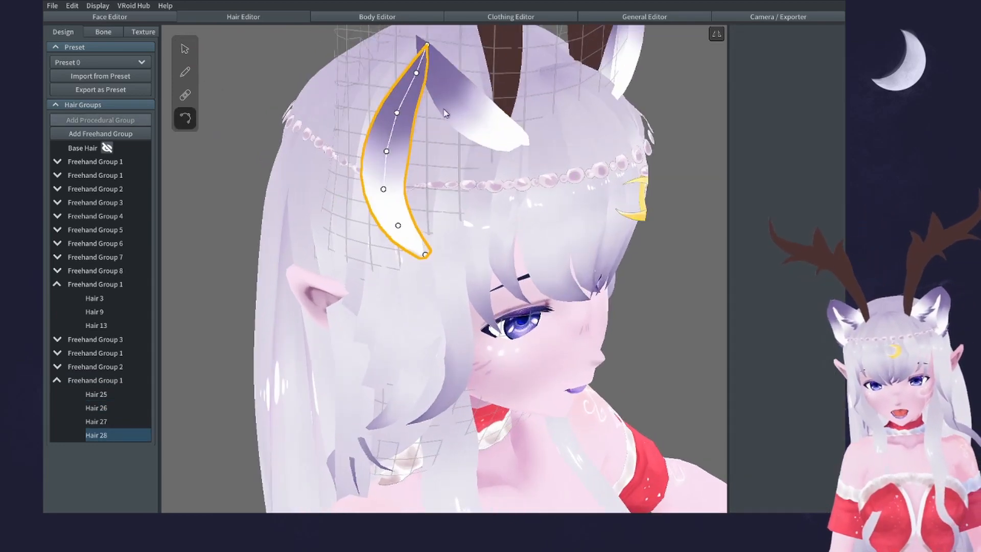
{"action": "left_click_drag", "start_coordinate": [390, 91], "coordinate": [380, 79]}
{"action": "left_click_drag", "start_coordinate": [378, 121], "coordinate": [372, 118]}
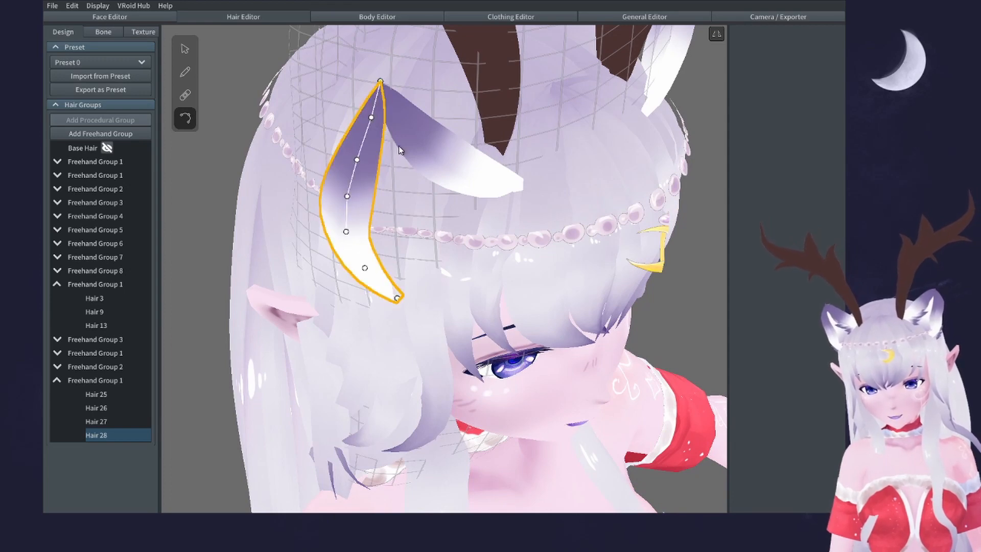
{"action": "scroll", "coordinate": [399, 145], "scroll_direction": "down", "scroll_amount": 4}
{"action": "right_click_drag", "start_coordinate": [401, 147], "coordinate": [597, 93]}
- Try lowering the fourth point of the Fluffy curve on the character's right ear's outer strand
{"action": "left_click", "coordinate": [190, 54]}
{"action": "scroll", "coordinate": [806, 445], "scroll_direction": "down", "scroll_amount": 4}
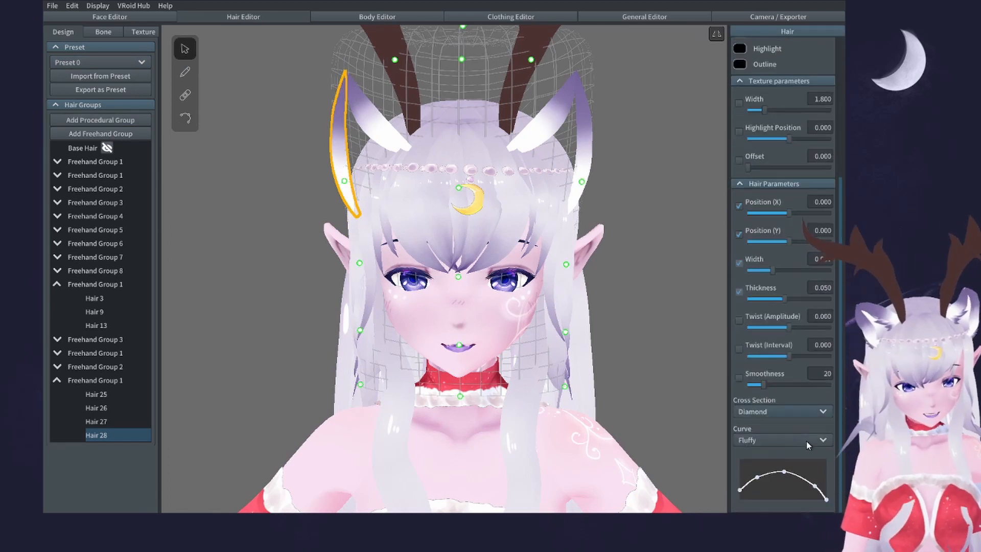
{"action": "left_click_drag", "start_coordinate": [813, 489], "coordinate": [811, 493]}
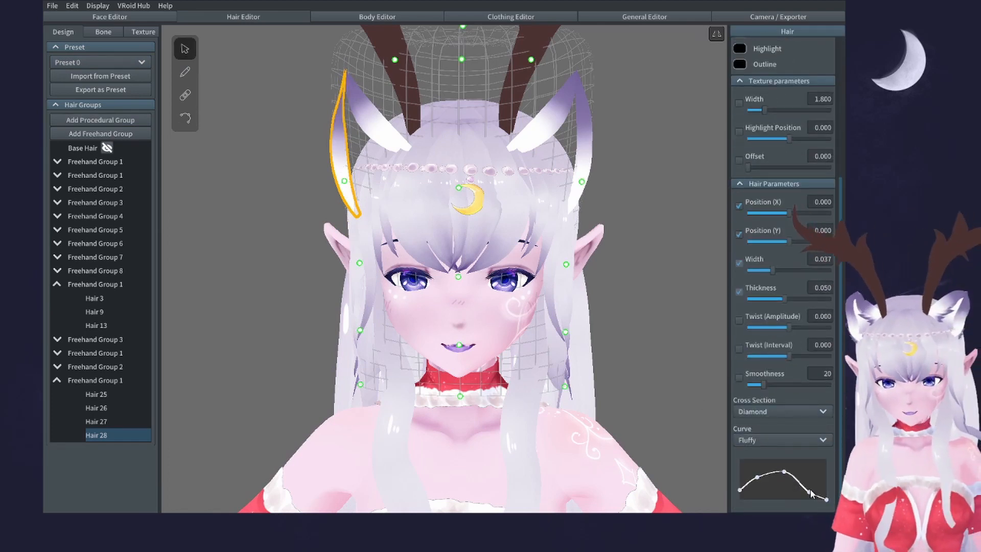
{"action": "left_click", "coordinate": [578, 147]}
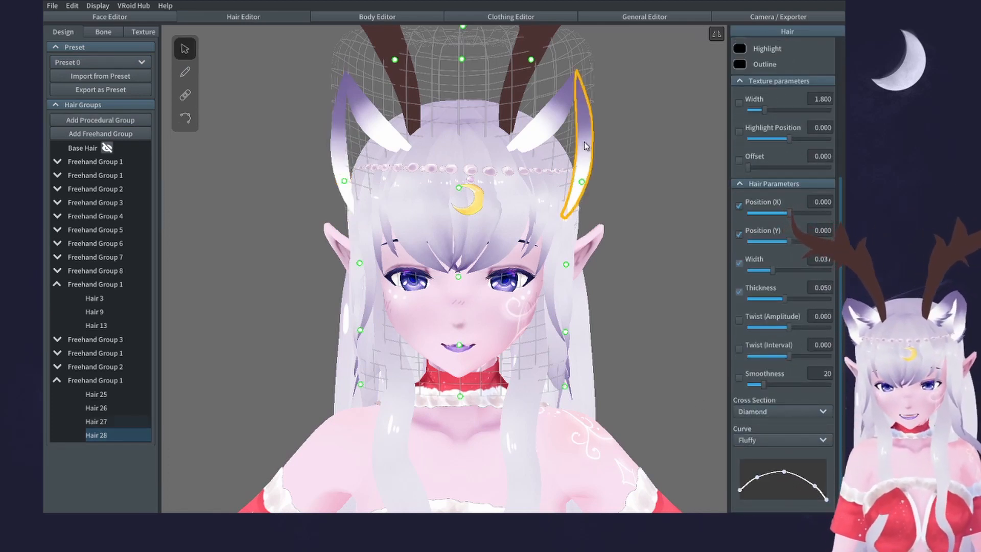
{"action": "left_click", "coordinate": [557, 260]}
{"action": "left_click", "coordinate": [649, 257]}
- Select the freehand group holding the four ear outline strands and add a new freehand group for the ear filling
{"action": "mouse_move", "coordinate": [649, 257]}
{"action": "right_mouse_down"}
{"action": "mouse_move", "coordinate": [563, 274]}
{"action": "mouse_move", "coordinate": [669, 259]}
{"action": "right_mouse_up"}
{"action": "left_click", "coordinate": [95, 161]}
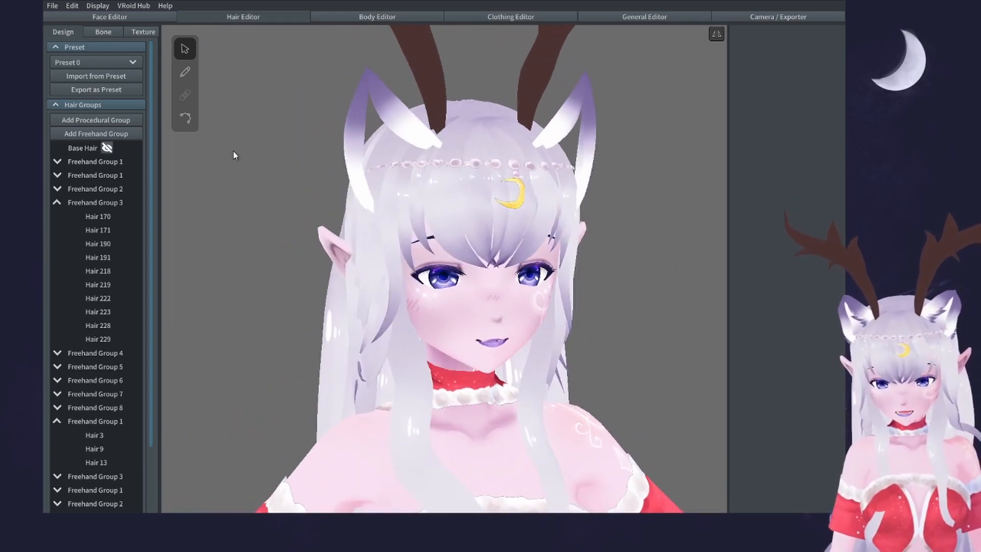
{"action": "left_click", "coordinate": [184, 73]}
{"action": "right_click_drag", "start_coordinate": [457, 195], "coordinate": [449, 197]}
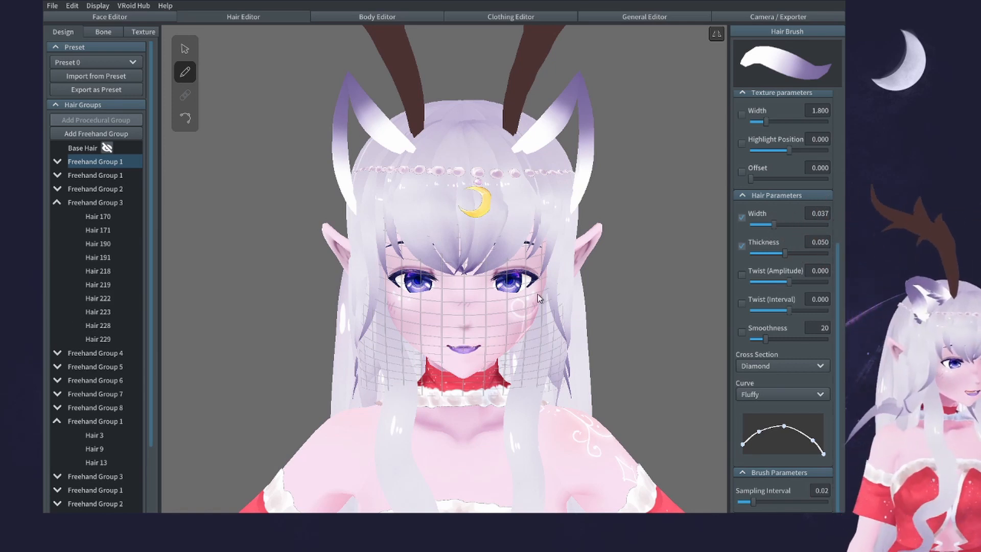
{"action": "scroll", "coordinate": [106, 445], "scroll_direction": "down", "scroll_amount": 2}
{"action": "scroll", "coordinate": [89, 369], "scroll_direction": "up", "scroll_amount": 1}
{"action": "scroll", "coordinate": [90, 373], "scroll_direction": "down", "scroll_amount": 1}
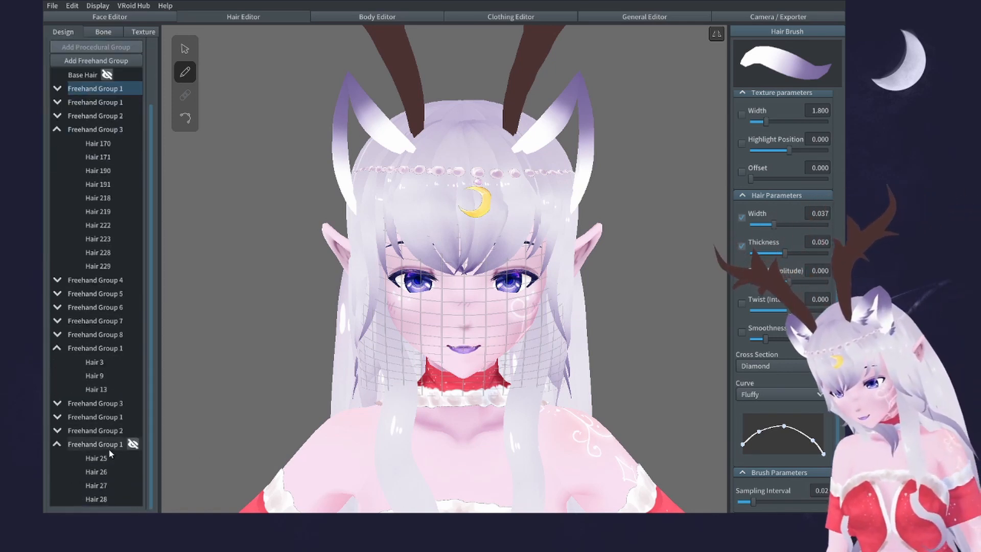
{"action": "left_click", "coordinate": [108, 446]}
{"action": "scroll", "coordinate": [116, 215], "scroll_direction": "up", "scroll_amount": 1}
{"action": "scroll", "coordinate": [116, 184], "scroll_direction": "up", "scroll_amount": 1}
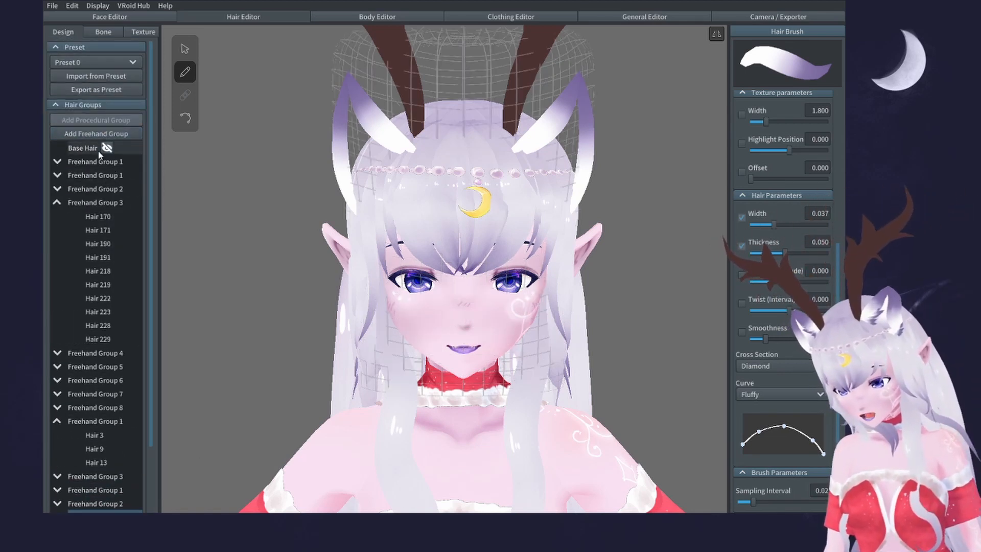
{"action": "left_click", "coordinate": [91, 136]}
- Move the guide mesh's forehead control point slightly back toward the head in side view
{"action": "right_click_drag", "start_coordinate": [316, 189], "coordinate": [456, 205]}
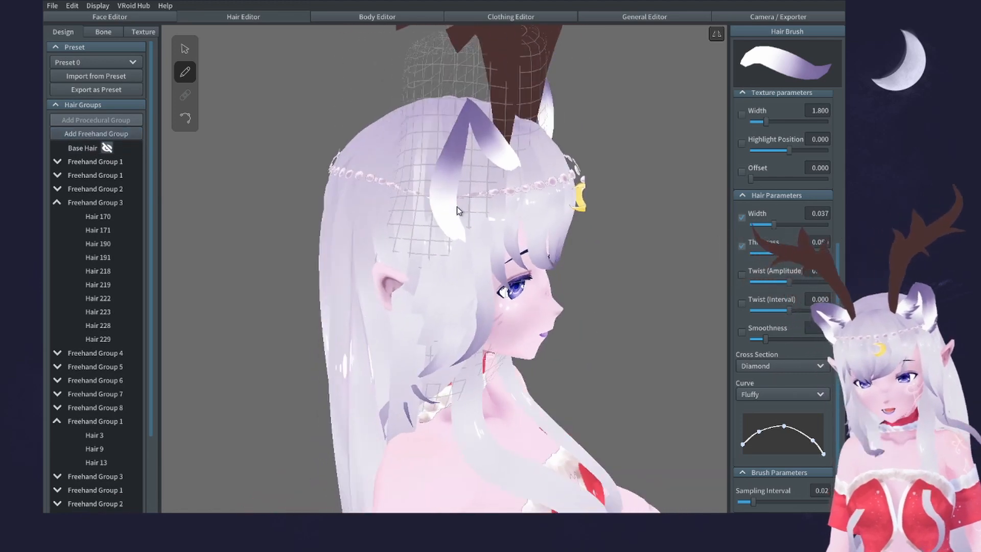
{"action": "left_click", "coordinate": [190, 48]}
{"action": "left_click_drag", "start_coordinate": [537, 188], "coordinate": [522, 189]}
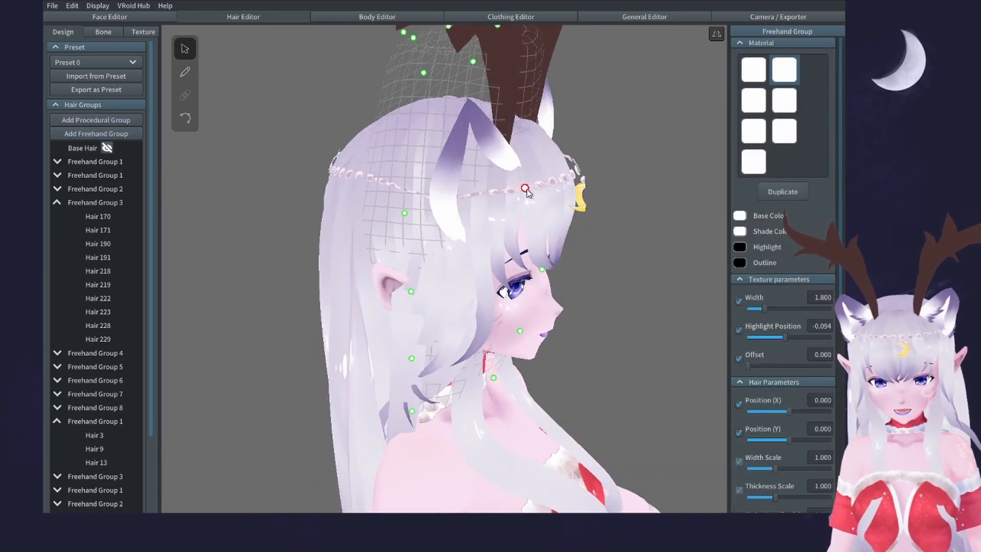
{"action": "right_click_drag", "start_coordinate": [529, 193], "coordinate": [475, 216]}
- Set the hair brush width to 0.086, lower its curve's fourth point, and draw a mirrored filler strand inside each ear
{"action": "left_click", "coordinate": [186, 71]}
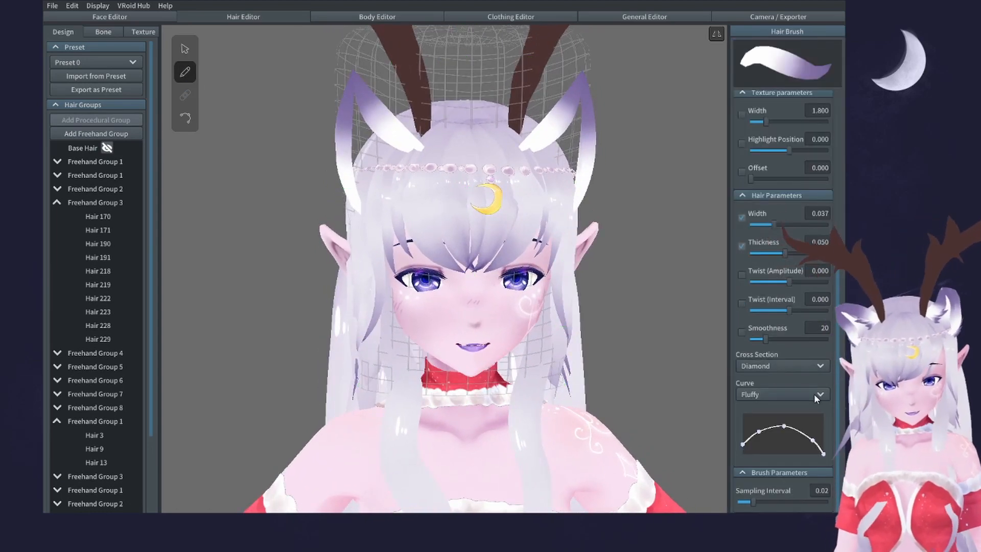
{"action": "left_click_drag", "start_coordinate": [767, 225], "coordinate": [816, 227]}
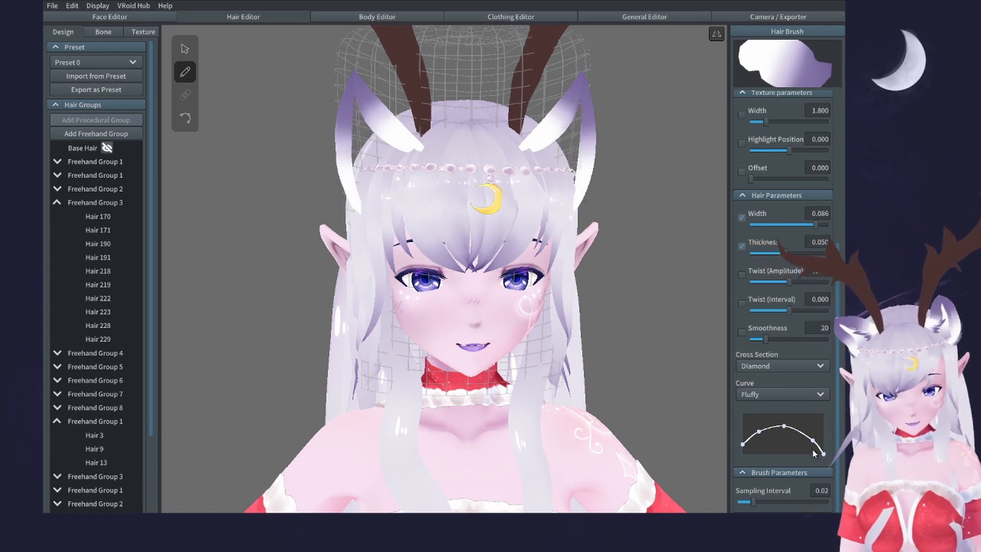
{"action": "left_click_drag", "start_coordinate": [812, 439], "coordinate": [812, 453]}
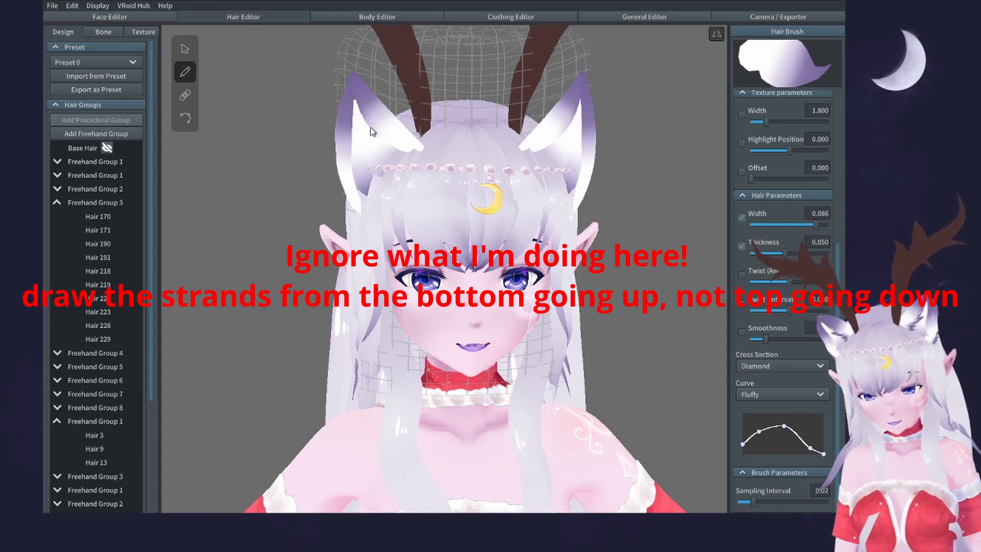
- From behind the head, move the upper control points of the character's right ear's filler strand up toward the ear tip
{"action": "right_click_drag", "start_coordinate": [373, 113], "coordinate": [470, 120]}
{"action": "left_click", "coordinate": [184, 49]}
{"action": "right_click_drag", "start_coordinate": [394, 67], "coordinate": [386, 68]}
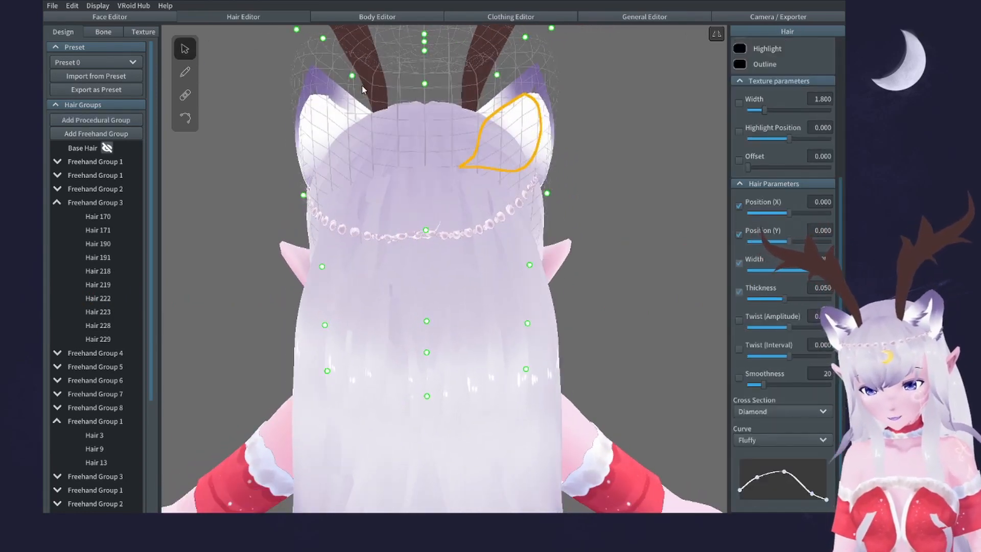
{"action": "scroll", "coordinate": [385, 69], "scroll_direction": "up", "scroll_amount": 2}
{"action": "left_click", "coordinate": [185, 118]}
{"action": "left_click_drag", "start_coordinate": [551, 68], "coordinate": [549, 46]}
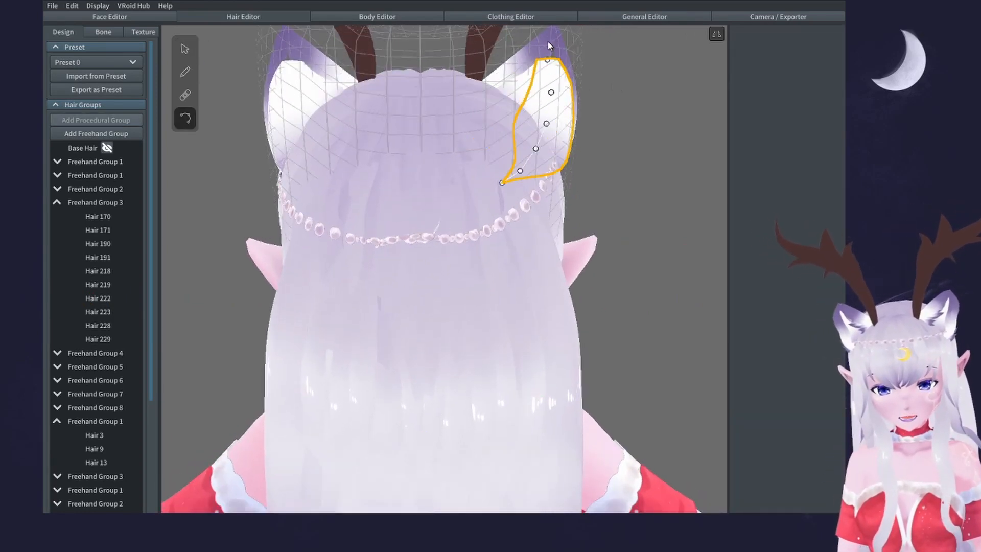
{"action": "left_click_drag", "start_coordinate": [536, 83], "coordinate": [548, 69]}
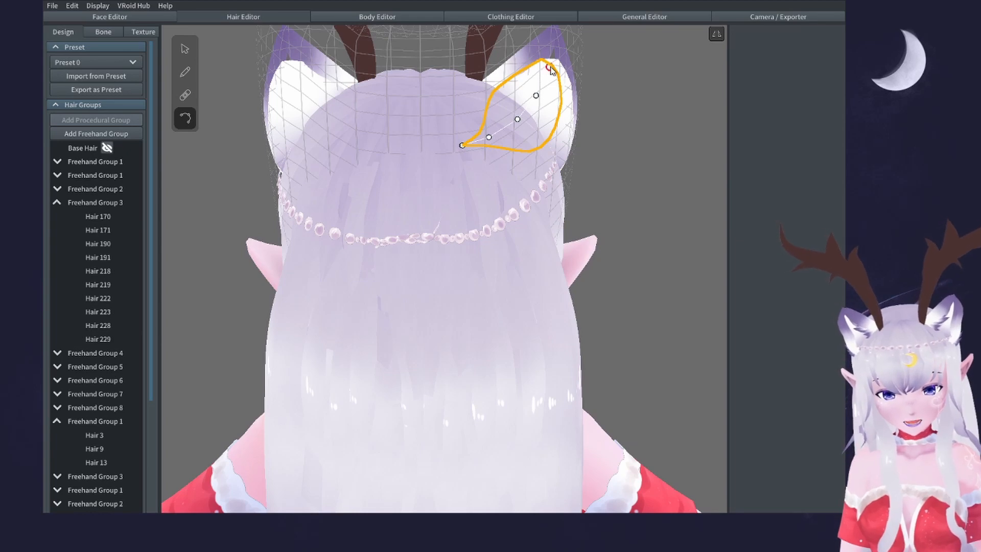
- Refine the same filler strand from the front, shifting its tip control point to fit inside the outlined ear
{"action": "right_click_drag", "start_coordinate": [574, 81], "coordinate": [409, 145]}
{"action": "left_click", "coordinate": [388, 113]}
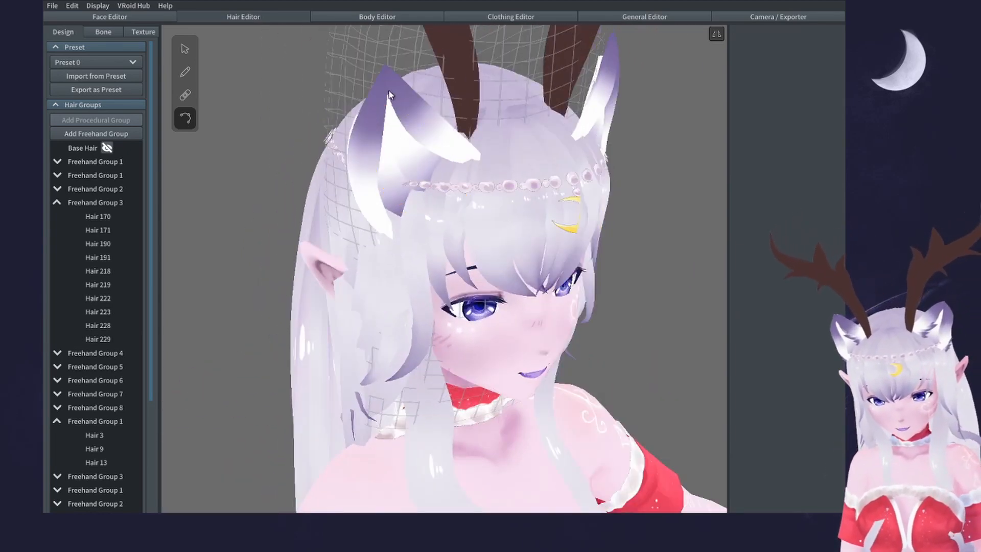
{"action": "left_click", "coordinate": [389, 96]}
{"action": "left_click", "coordinate": [372, 164]}
{"action": "left_click", "coordinate": [424, 187]}
{"action": "right_click_drag", "start_coordinate": [424, 187], "coordinate": [386, 184]}
{"action": "left_click", "coordinate": [354, 151]}
{"action": "left_click", "coordinate": [348, 116]}
{"action": "mouse_move", "coordinate": [354, 83]}
{"action": "left_mouse_down"}
{"action": "mouse_move", "coordinate": [360, 71]}
{"action": "mouse_move", "coordinate": [365, 78]}
{"action": "left_mouse_up"}
- Narrow the filler strands to a width of about 0.054 on the character's right ear and 0.057 on the left
{"action": "left_click", "coordinate": [185, 49]}
{"action": "right_click_drag", "start_coordinate": [490, 146], "coordinate": [391, 146]}
{"action": "right_click_drag", "start_coordinate": [639, 214], "coordinate": [702, 274]}
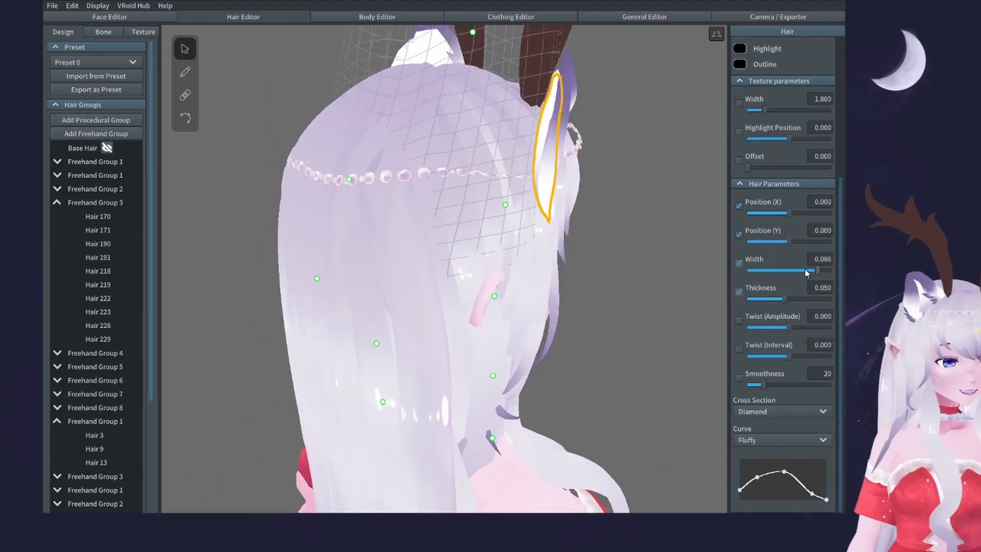
{"action": "left_click_drag", "start_coordinate": [805, 270], "coordinate": [789, 272]}
{"action": "right_click_drag", "start_coordinate": [711, 277], "coordinate": [608, 267]}
{"action": "left_click", "coordinate": [606, 238]}
{"action": "right_click_drag", "start_coordinate": [606, 143], "coordinate": [596, 147]}
{"action": "right_click_drag", "start_coordinate": [593, 155], "coordinate": [568, 155]}
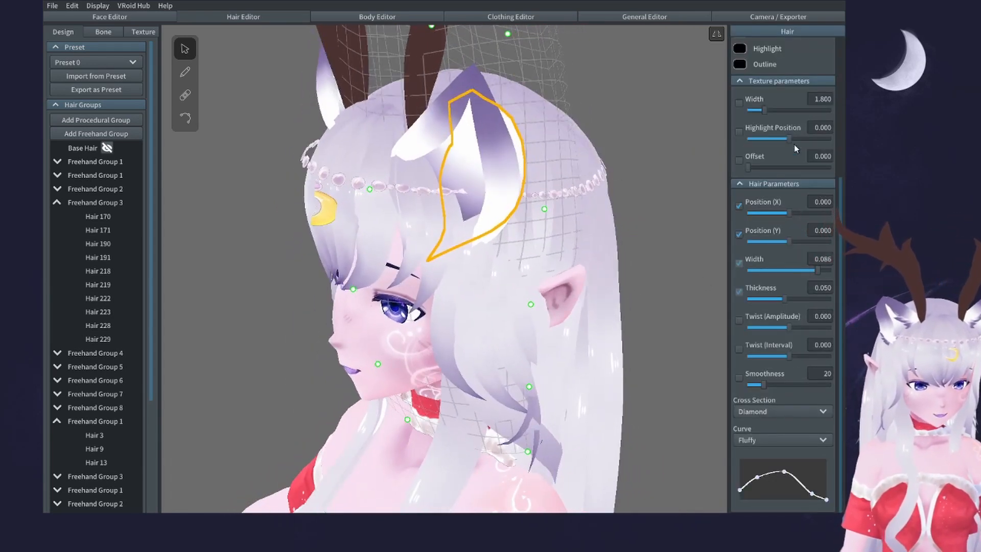
{"action": "left_click_drag", "start_coordinate": [812, 276], "coordinate": [791, 274]}
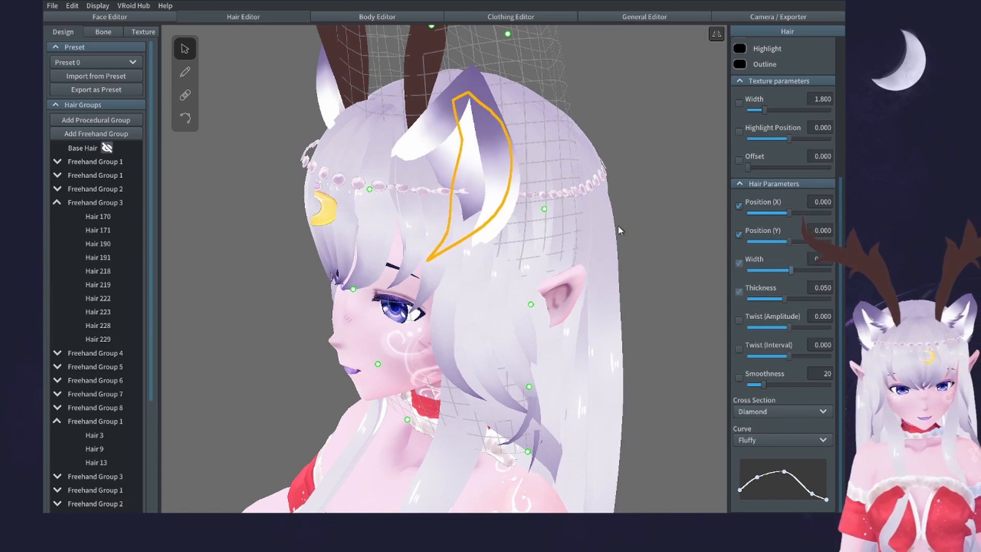
{"action": "left_click", "coordinate": [644, 215]}
{"action": "right_click_drag", "start_coordinate": [645, 214], "coordinate": [607, 208]}
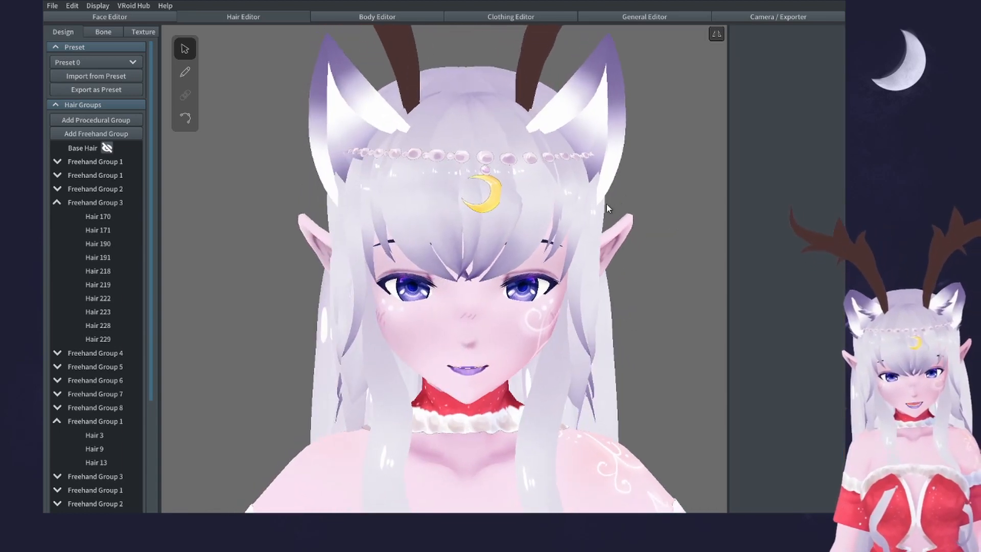
- Try raising the fourth curve point of the character's left ear's filler strand to broaden its base
{"action": "scroll", "coordinate": [594, 251], "scroll_direction": "down", "scroll_amount": 3}
{"action": "right_click_drag", "start_coordinate": [592, 248], "coordinate": [572, 251]}
{"action": "scroll", "coordinate": [572, 250], "scroll_direction": "up", "scroll_amount": 4}
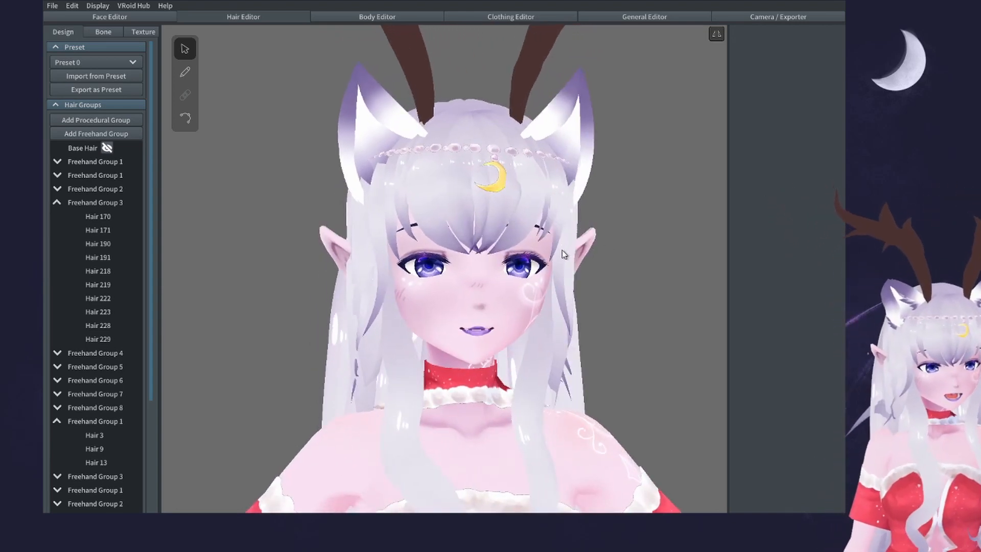
{"action": "left_click", "coordinate": [185, 72]}
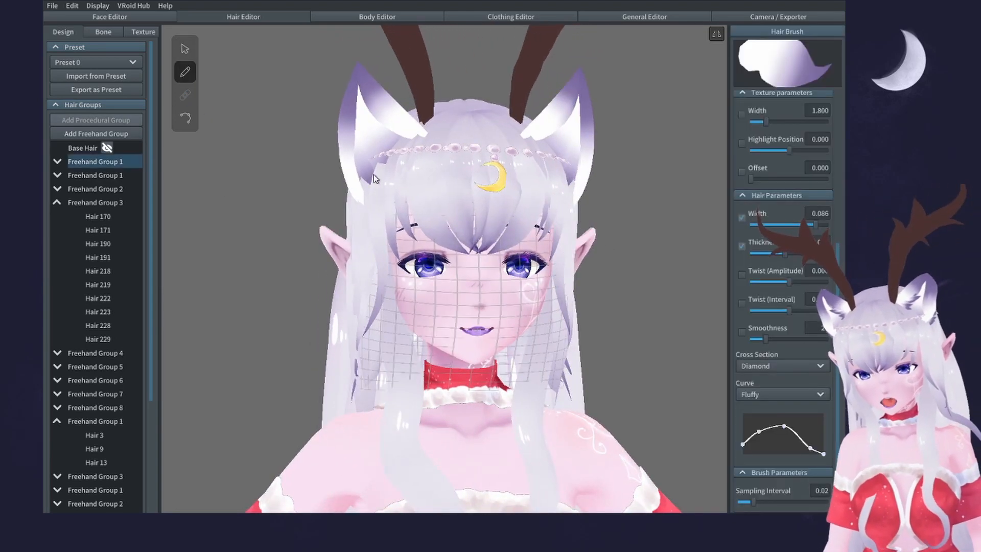
{"action": "mouse_move", "coordinate": [373, 174]}
{"action": "right_mouse_down"}
{"action": "mouse_move", "coordinate": [403, 178]}
{"action": "mouse_move", "coordinate": [366, 186]}
{"action": "right_mouse_up"}
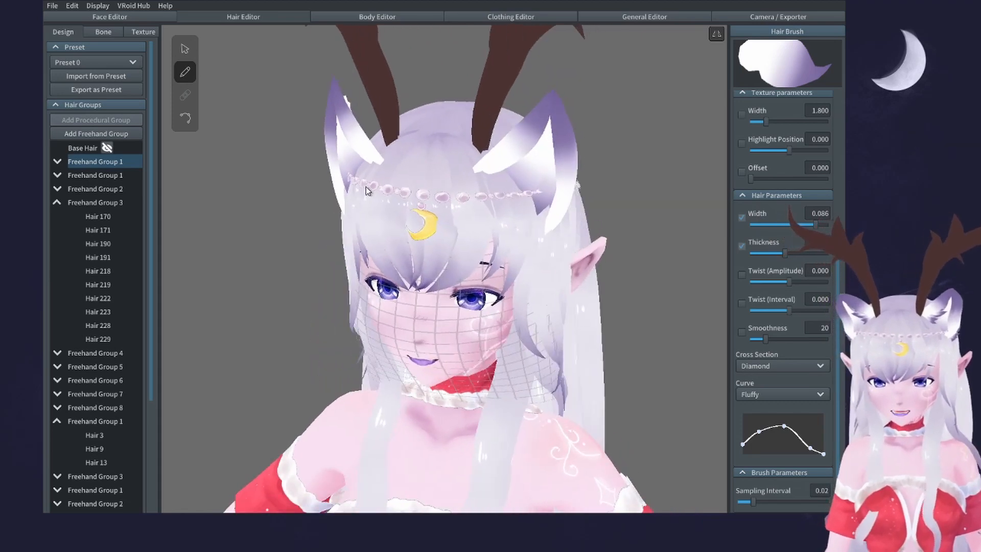
{"action": "left_click", "coordinate": [185, 118]}
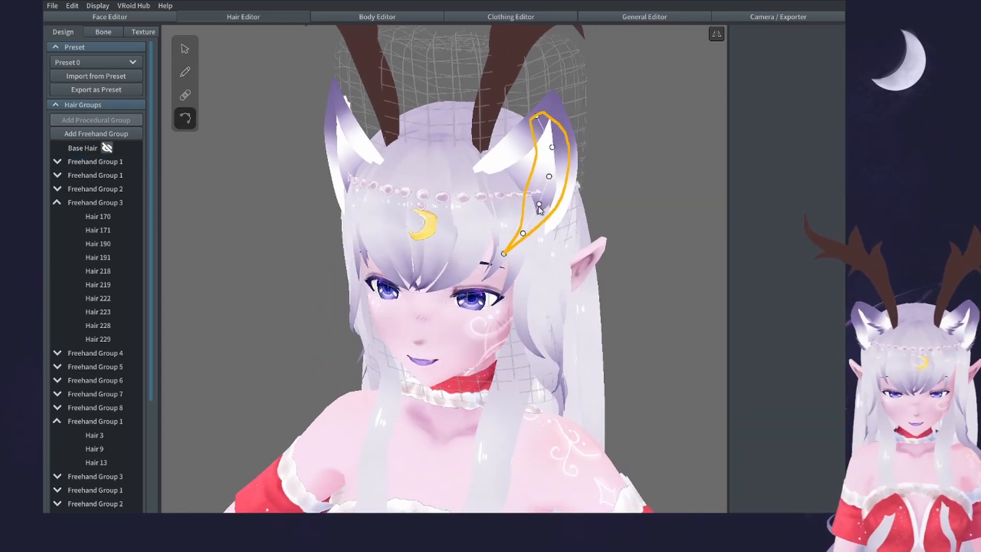
{"action": "left_click", "coordinate": [185, 48]}
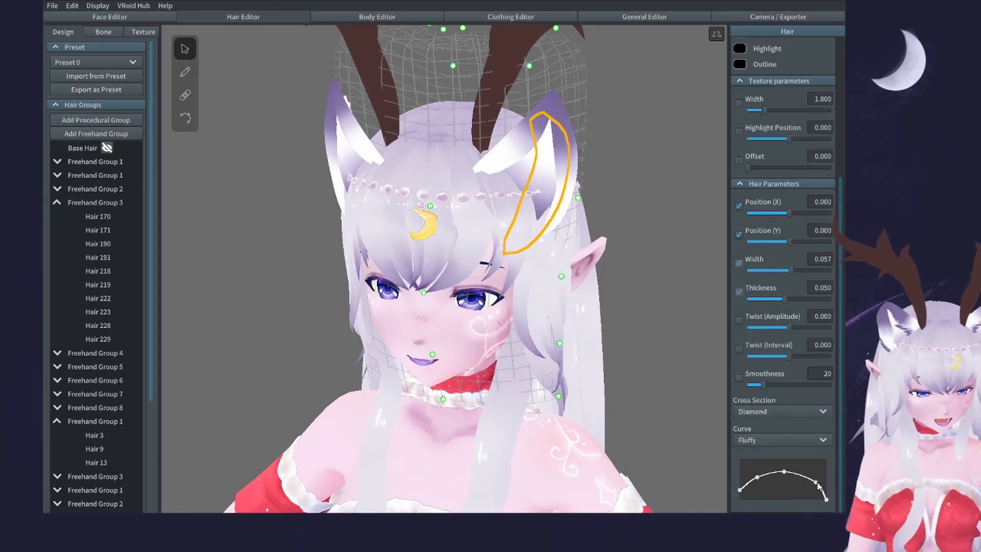
{"action": "left_click_drag", "start_coordinate": [818, 480], "coordinate": [819, 476]}
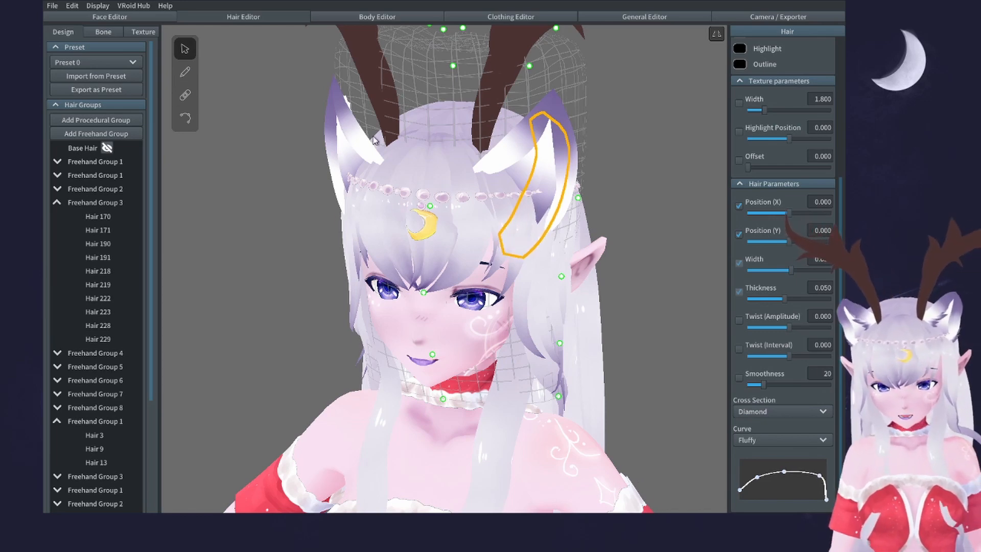
{"action": "right_click_drag", "start_coordinate": [536, 236], "coordinate": [350, 274]}
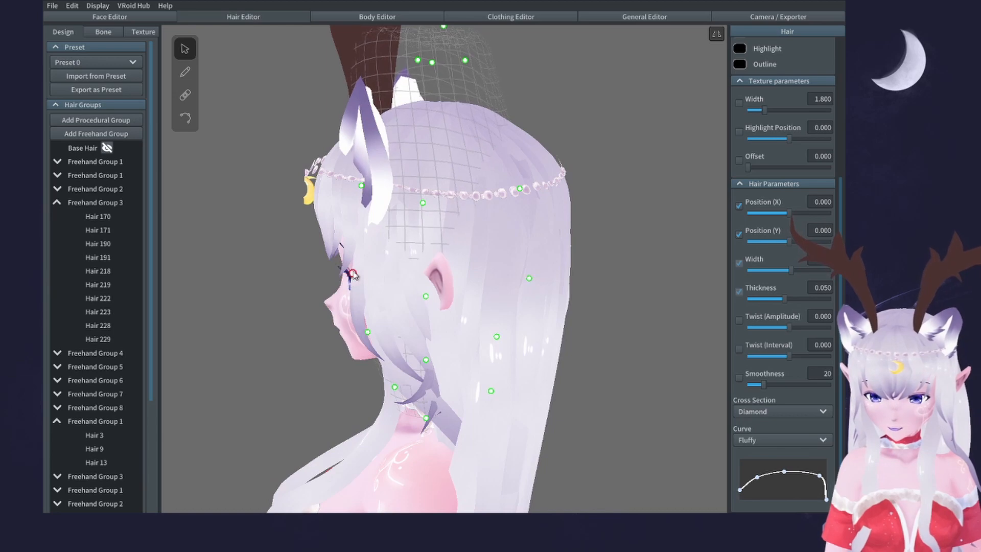
- Raise the fourth curve point of the character's right ear's filler strand to widen its base, undoing the unwanted curve edits
{"action": "right_click_drag", "start_coordinate": [352, 275], "coordinate": [659, 266]}
{"action": "left_click", "coordinate": [370, 171]}
{"action": "left_click", "coordinate": [353, 134]}
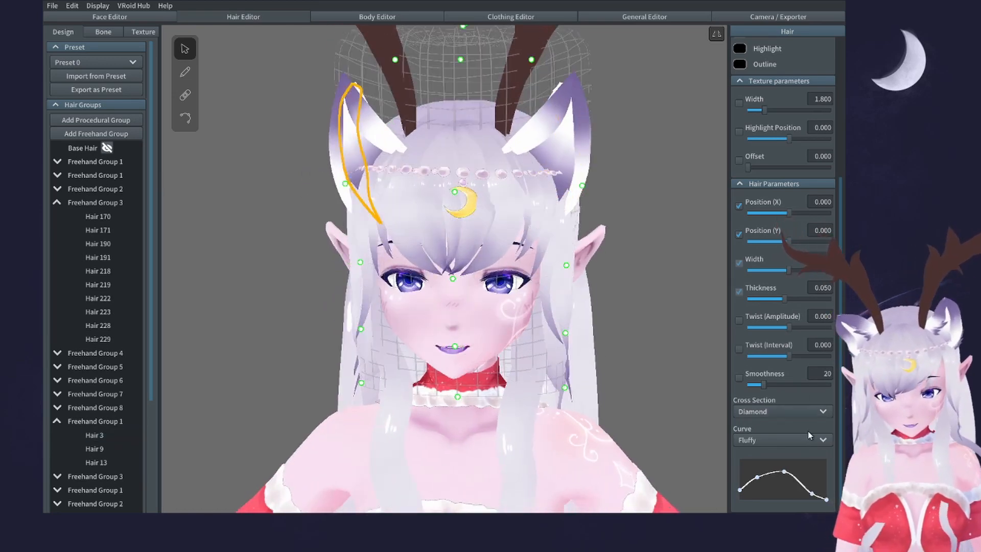
{"action": "left_click_drag", "start_coordinate": [812, 493], "coordinate": [804, 477]}
{"action": "key", "text": "ctrl+z"}
{"action": "key", "text": "ctrl+z"}
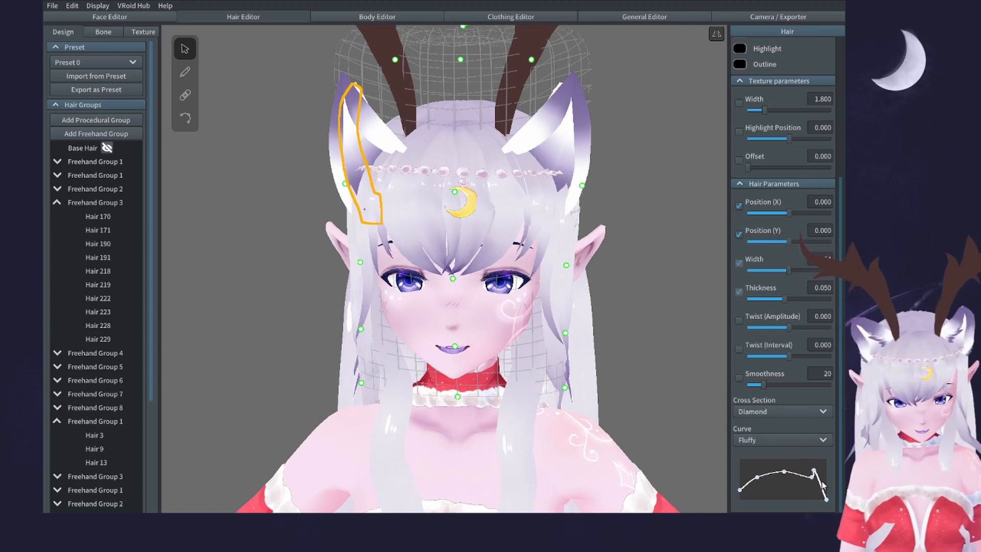
{"action": "key", "text": "ctrl+z"}
{"action": "key", "text": "ctrl+z"}
{"action": "left_click_drag", "start_coordinate": [811, 485], "coordinate": [811, 476]}
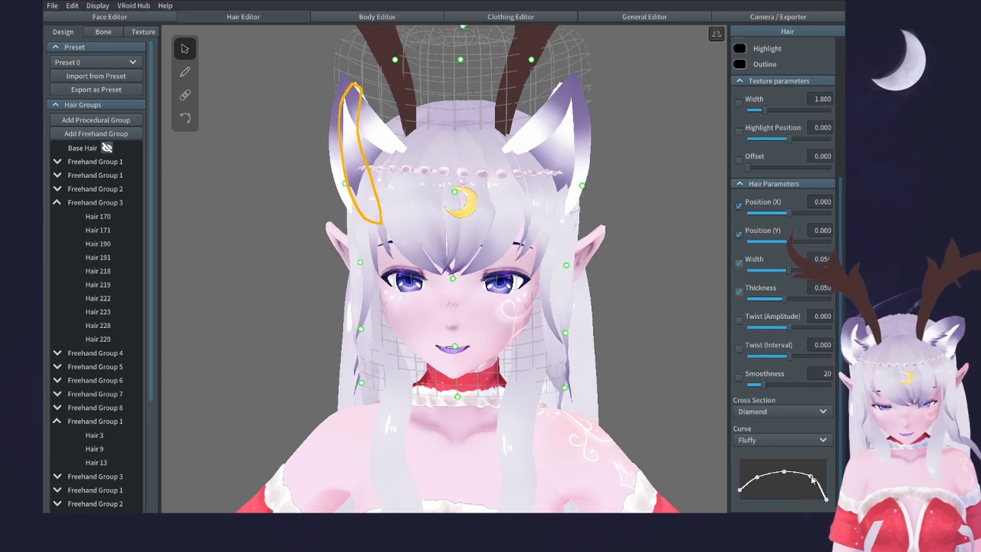
- Raise the fourth curve point of the front filler strand on the character's left ear to widen its base
{"action": "mouse_move", "coordinate": [560, 322]}
{"action": "right_mouse_down"}
{"action": "mouse_move", "coordinate": [587, 347]}
{"action": "mouse_move", "coordinate": [546, 325]}
{"action": "right_mouse_up"}
{"action": "left_click", "coordinate": [552, 185]}
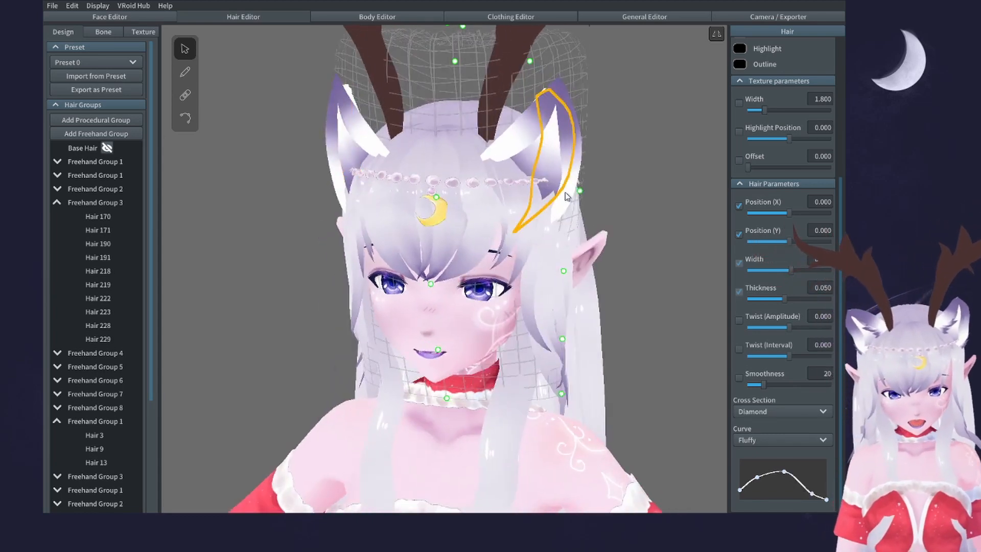
{"action": "left_click", "coordinate": [557, 172]}
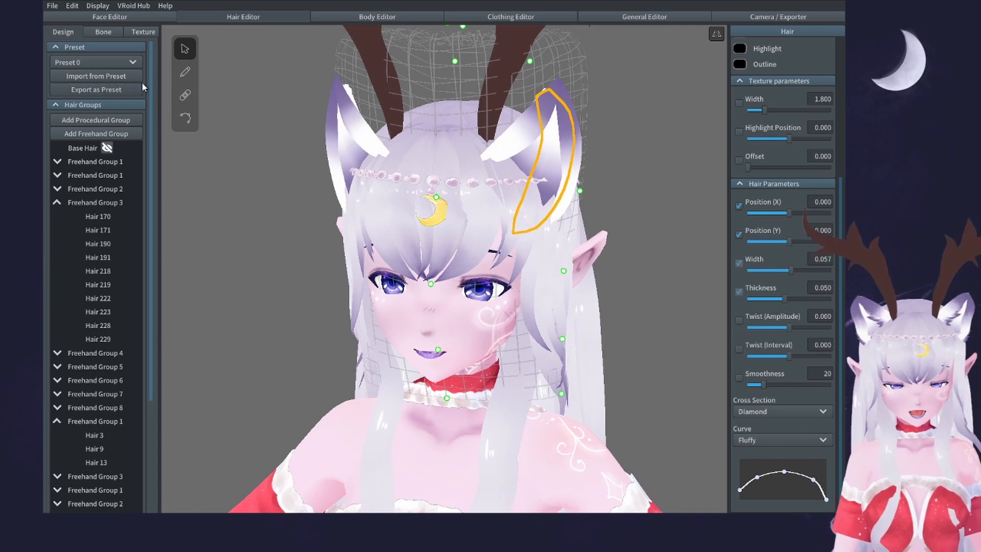
- Inspect both ears from the front and back, checking the shapes and curves of the rear filler strands
{"action": "right_click_drag", "start_coordinate": [306, 101], "coordinate": [343, 106]}
{"action": "left_click", "coordinate": [604, 134]}
{"action": "right_click_drag", "start_coordinate": [604, 135], "coordinate": [652, 127]}
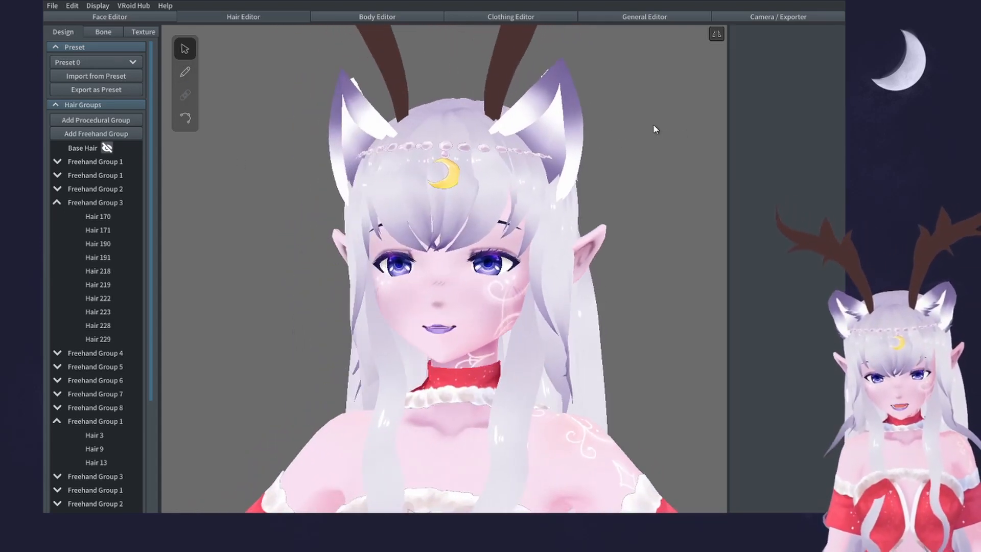
{"action": "scroll", "coordinate": [91, 405], "scroll_direction": "down", "scroll_amount": 5}
{"action": "right_click_drag", "start_coordinate": [347, 290], "coordinate": [348, 310]}
{"action": "left_click", "coordinate": [369, 127]}
{"action": "right_click_drag", "start_coordinate": [369, 127], "coordinate": [489, 72]}
{"action": "left_click", "coordinate": [490, 72]}
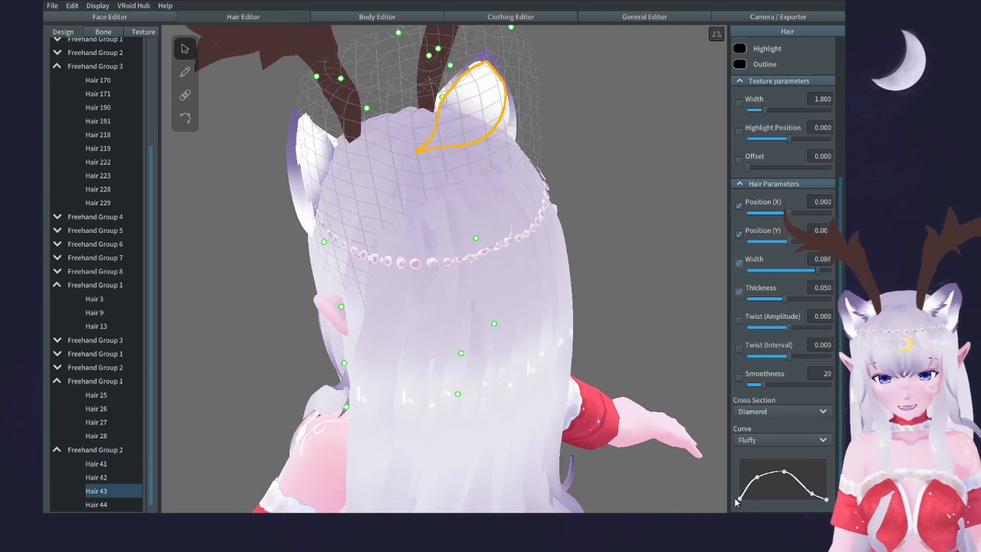
{"action": "right_click_drag", "start_coordinate": [306, 132], "coordinate": [298, 126]}
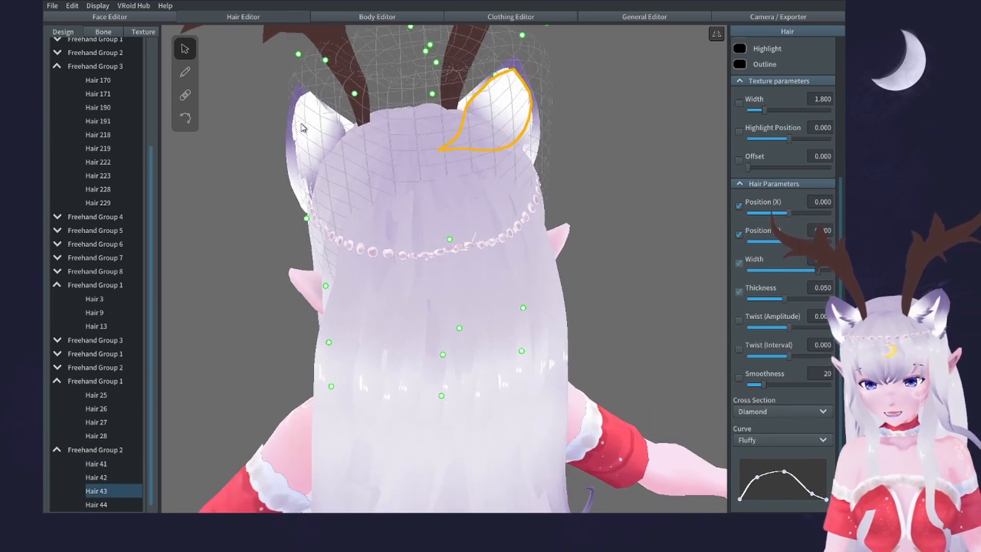
{"action": "left_click", "coordinate": [317, 115]}
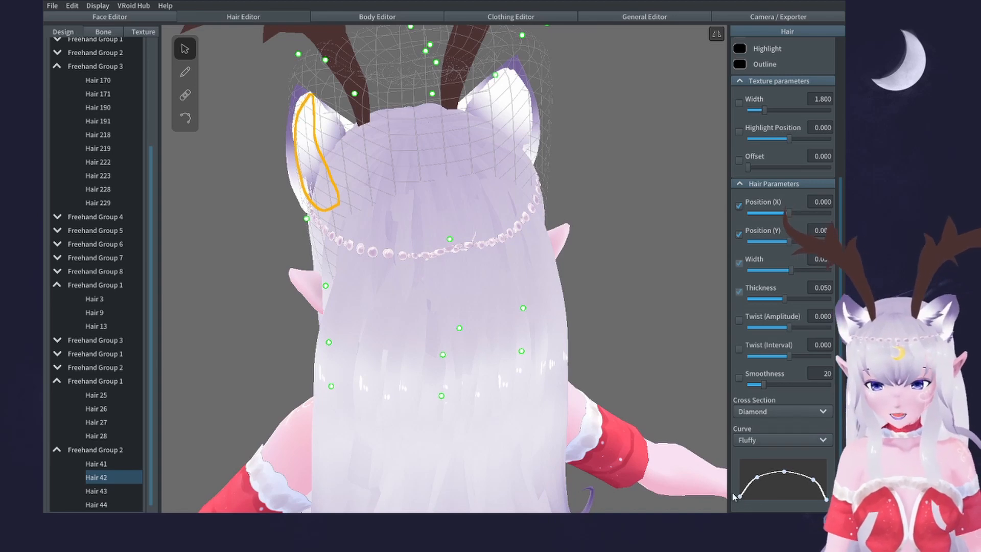
{"action": "right_click_drag", "start_coordinate": [488, 371], "coordinate": [555, 352]}
{"action": "left_click", "coordinate": [640, 293]}
{"action": "right_click_drag", "start_coordinate": [640, 292], "coordinate": [668, 287]}
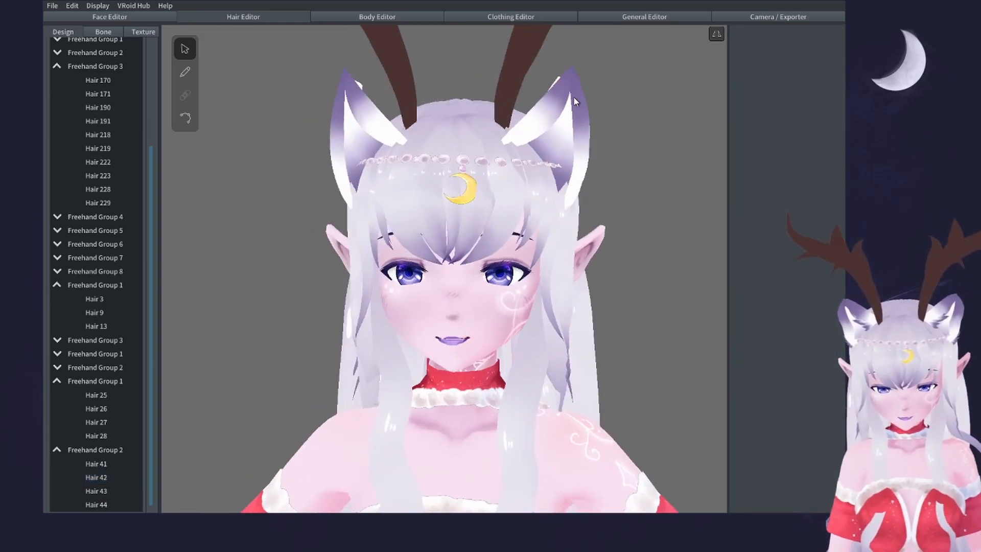
- Check the filler strands near both ear tips from above and from the front for parts outside the outline
{"action": "right_click_drag", "start_coordinate": [575, 98], "coordinate": [561, 132]}
{"action": "left_click", "coordinate": [556, 136]}
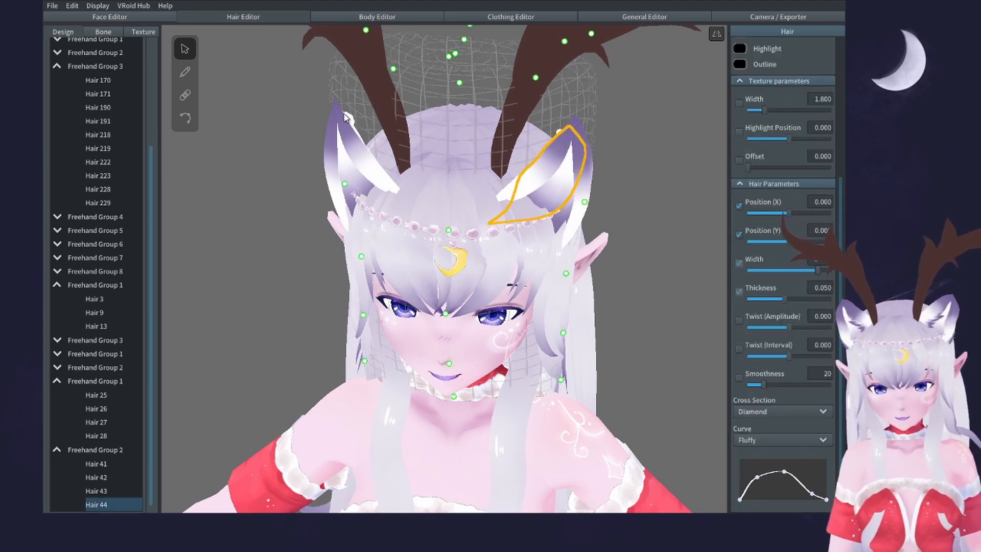
{"action": "left_click", "coordinate": [351, 118]}
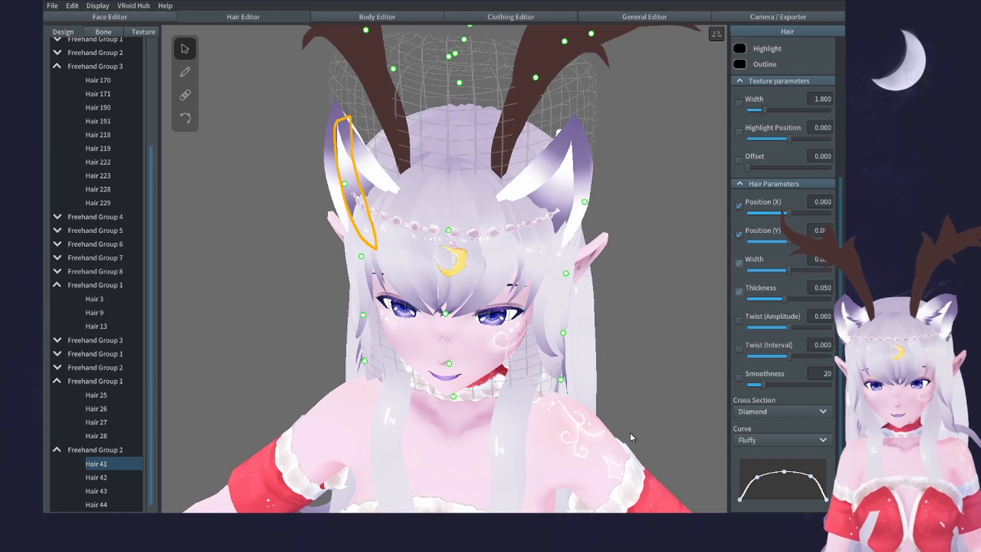
{"action": "right_click_drag", "start_coordinate": [630, 433], "coordinate": [639, 422]}
{"action": "left_click", "coordinate": [652, 385]}
{"action": "right_click_drag", "start_coordinate": [651, 384], "coordinate": [647, 382]}
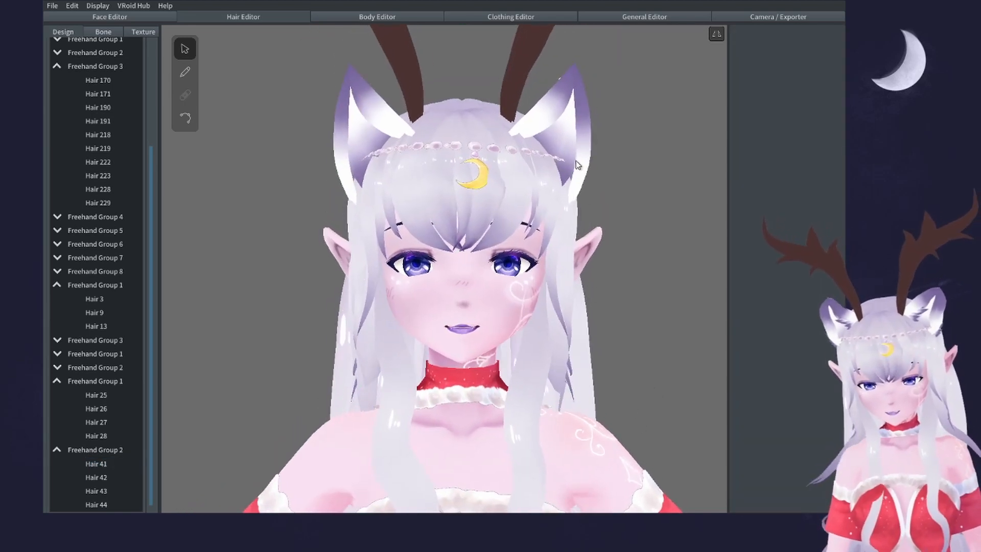
- Shift the tip control point of Hair 42 from behind so the filler strand sits closer inside its ear outline
{"action": "right_click_drag", "start_coordinate": [577, 165], "coordinate": [170, 140]}
{"action": "left_click", "coordinate": [194, 123]}
{"action": "left_click", "coordinate": [320, 131]}
{"action": "scroll", "coordinate": [309, 96], "scroll_direction": "up", "scroll_amount": 5}
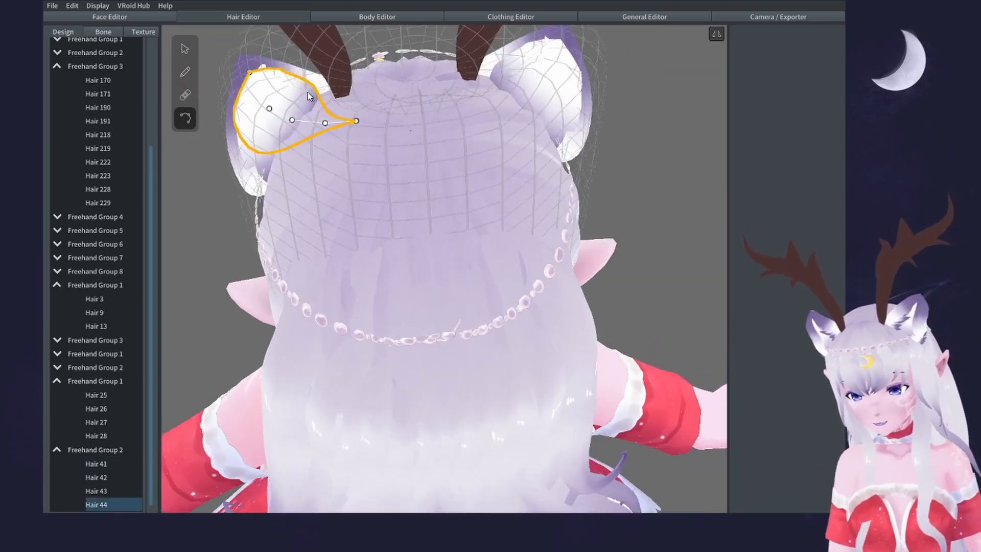
{"action": "left_click", "coordinate": [265, 74]}
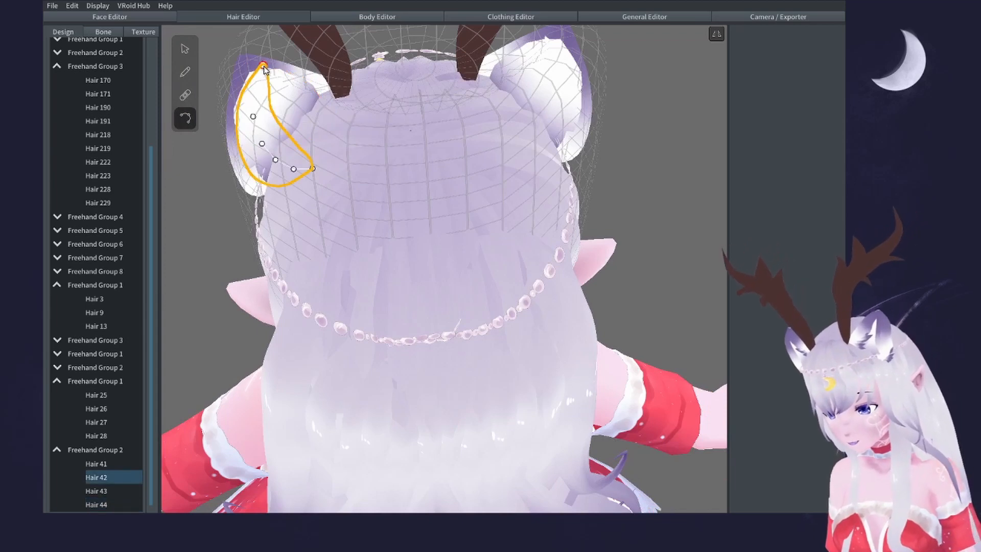
{"action": "left_click_drag", "start_coordinate": [264, 67], "coordinate": [257, 67]}
{"action": "right_click_drag", "start_coordinate": [286, 115], "coordinate": [583, 161]}
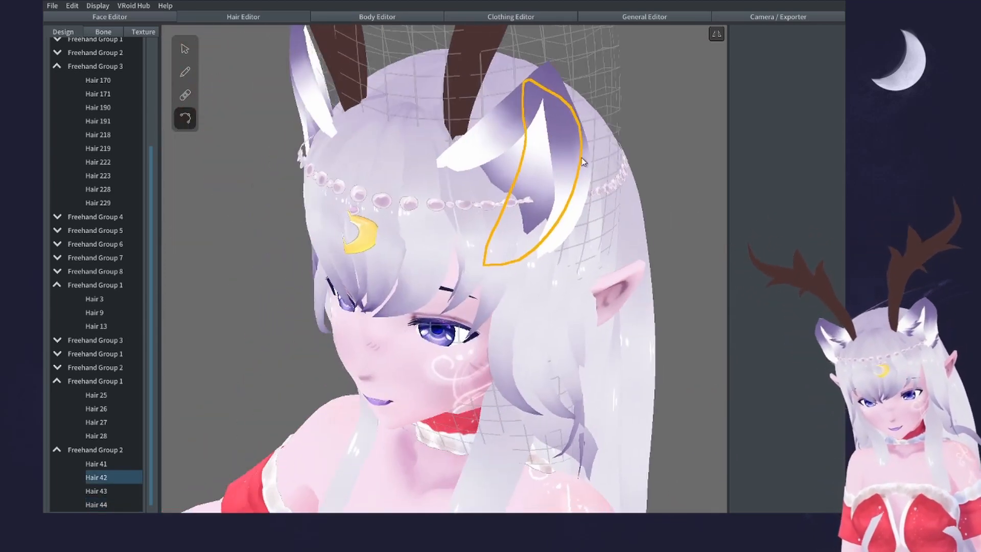
- Add a new freehand hair group for additional strands around the ears
{"action": "left_click", "coordinate": [508, 251]}
{"action": "left_click", "coordinate": [535, 227]}
{"action": "right_click_drag", "start_coordinate": [535, 228], "coordinate": [592, 191]}
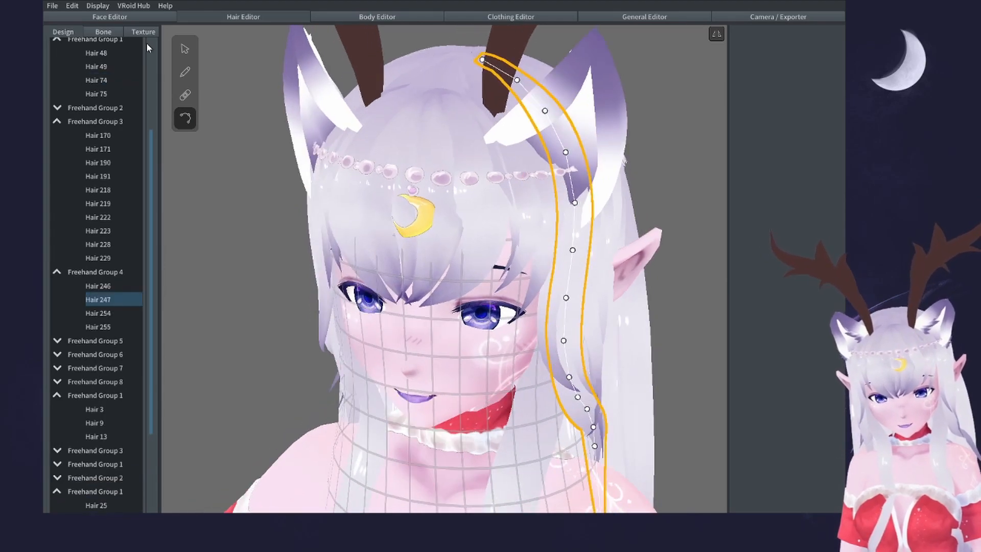
{"action": "left_click", "coordinate": [185, 72]}
{"action": "scroll", "coordinate": [102, 419], "scroll_direction": "up", "scroll_amount": 5}
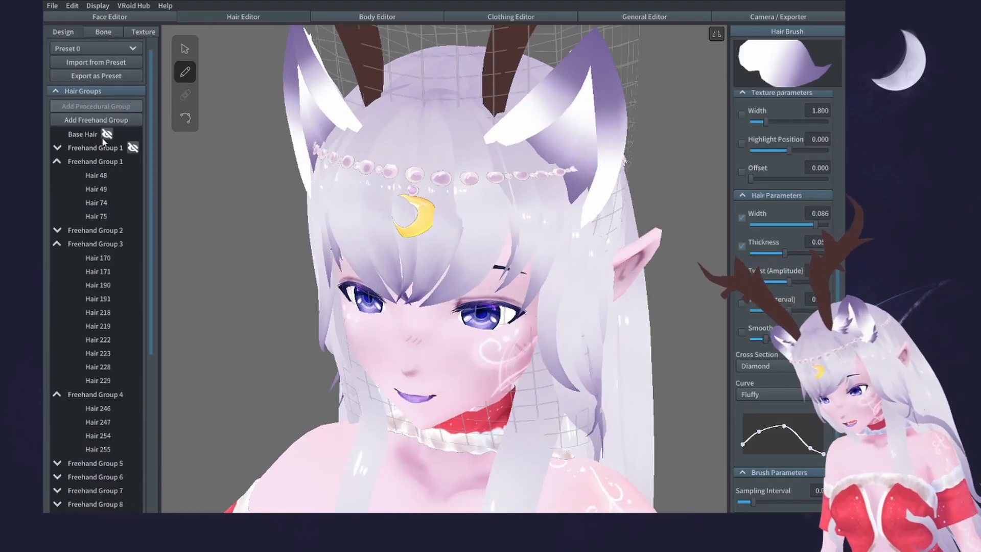
{"action": "right_click_drag", "start_coordinate": [467, 181], "coordinate": [306, 161]}
{"action": "left_click", "coordinate": [185, 49]}
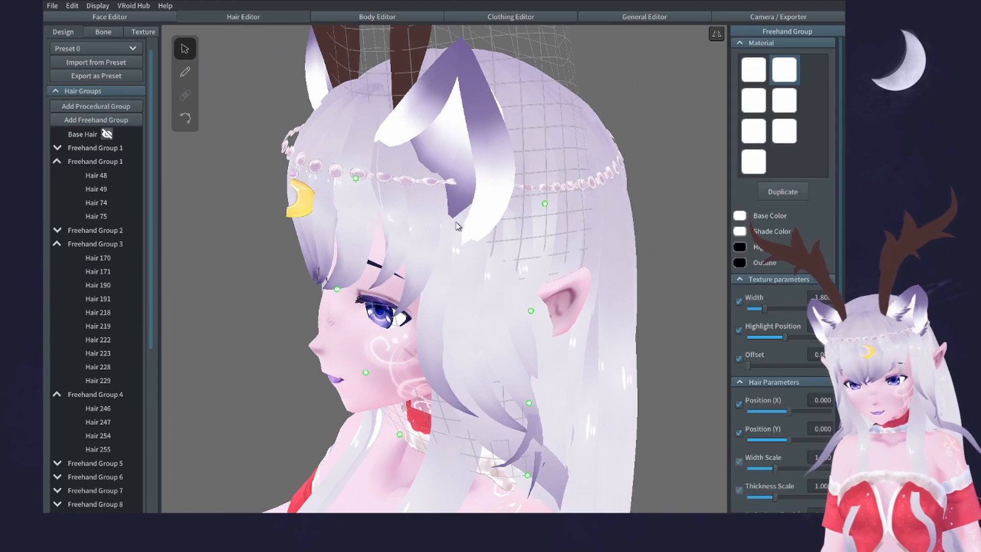
- Reshape the new group's guide mesh, moving its forehead point forward and up and its point beside the character's left ear outward
{"action": "right_click_drag", "start_coordinate": [455, 223], "coordinate": [441, 230]}
{"action": "left_click_drag", "start_coordinate": [347, 180], "coordinate": [317, 190]}
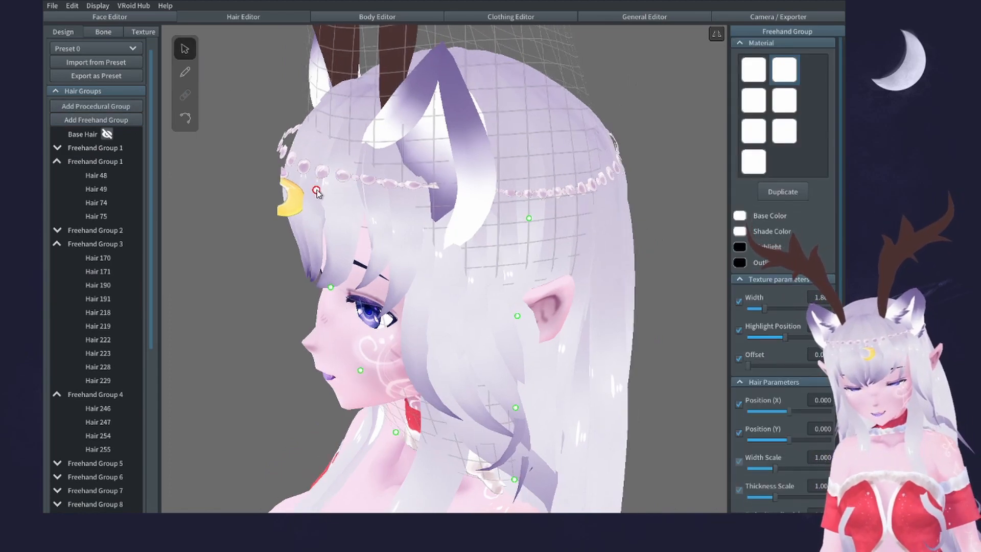
{"action": "right_click_drag", "start_coordinate": [316, 191], "coordinate": [620, 198]}
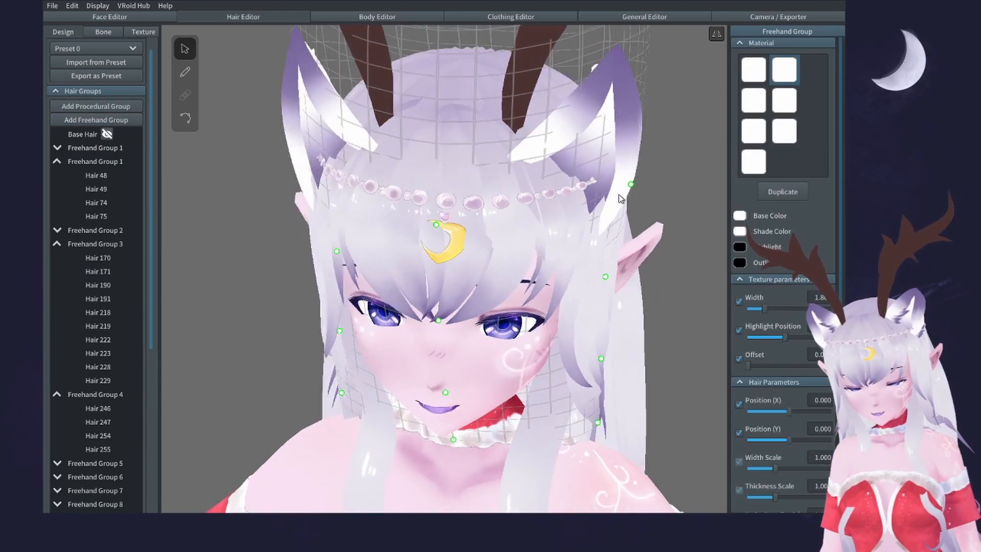
{"action": "left_click_drag", "start_coordinate": [630, 185], "coordinate": [648, 164]}
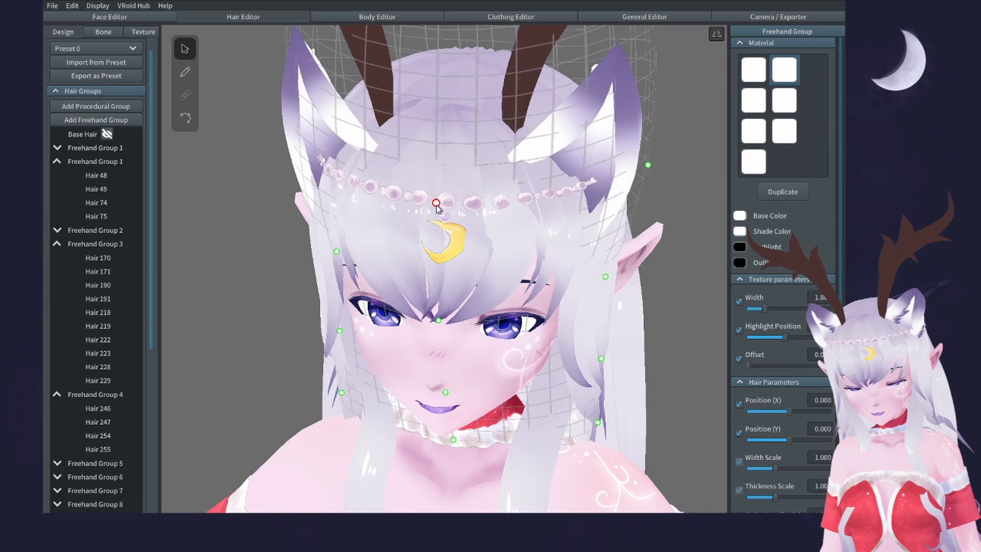
{"action": "left_click_drag", "start_coordinate": [436, 204], "coordinate": [439, 183]}
- Set the hair brush width to 0.030 and reset its curve to the Fluffy preset
{"action": "left_click", "coordinate": [185, 71]}
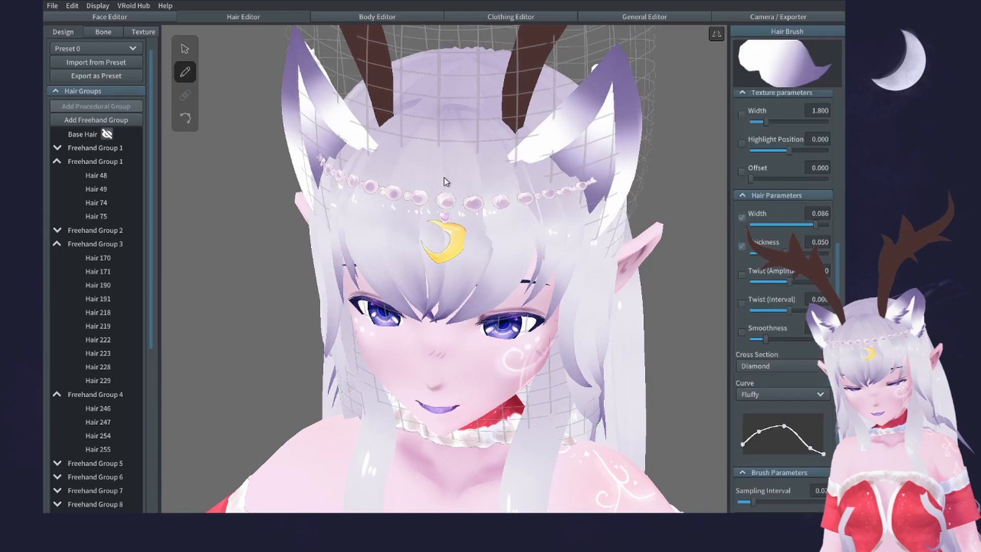
{"action": "scroll", "coordinate": [443, 199], "scroll_direction": "up", "scroll_amount": 5}
{"action": "left_click_drag", "start_coordinate": [802, 224], "coordinate": [770, 224]}
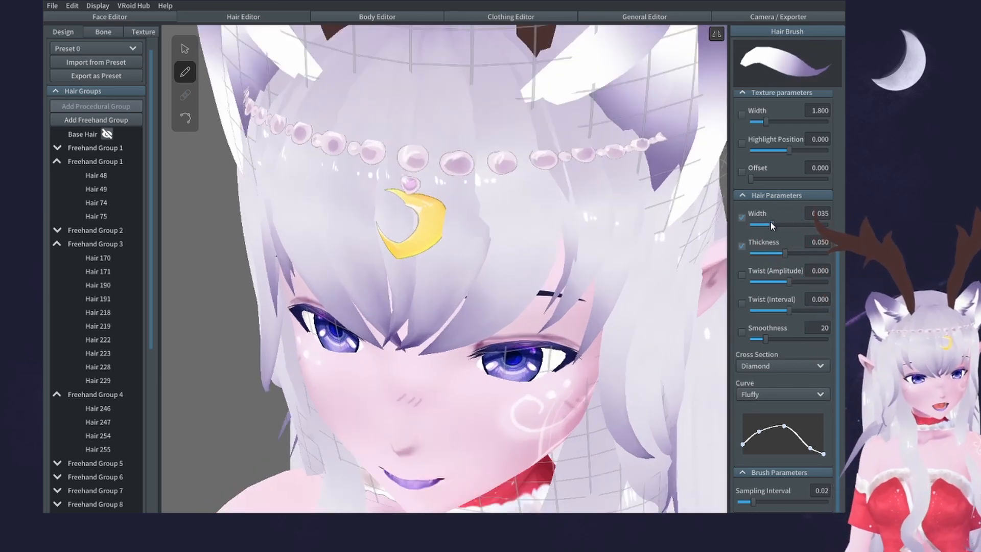
{"action": "left_click", "coordinate": [784, 421]}
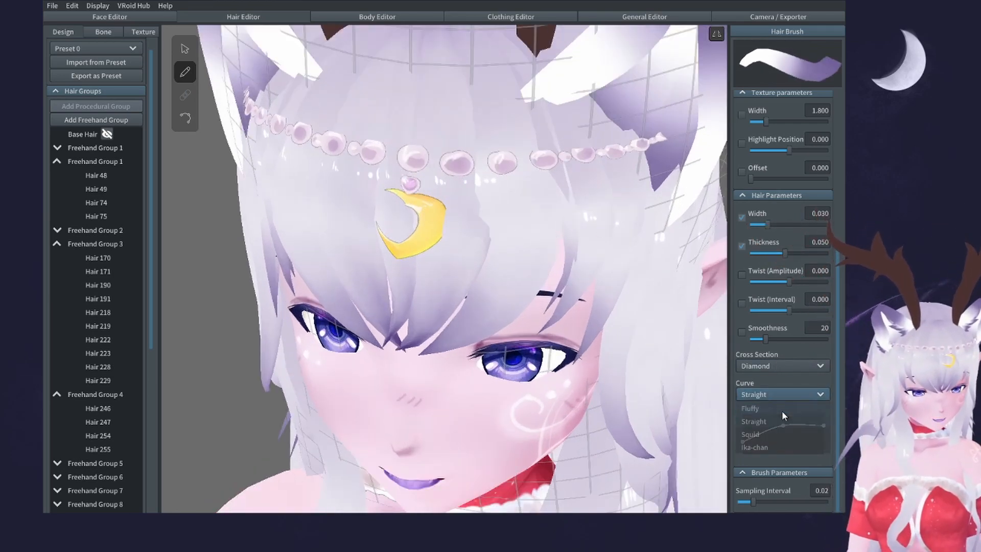
{"action": "key", "text": "ctrl+z"}
- Try drawing a short strand across the base of the character's left ear, undoing the stroke
{"action": "right_click_drag", "start_coordinate": [557, 268], "coordinate": [523, 265]}
{"action": "mouse_move", "coordinate": [629, 196]}
{"action": "left_mouse_down"}
{"action": "mouse_move", "coordinate": [679, 177]}
{"action": "mouse_move", "coordinate": [657, 231]}
{"action": "left_mouse_up"}
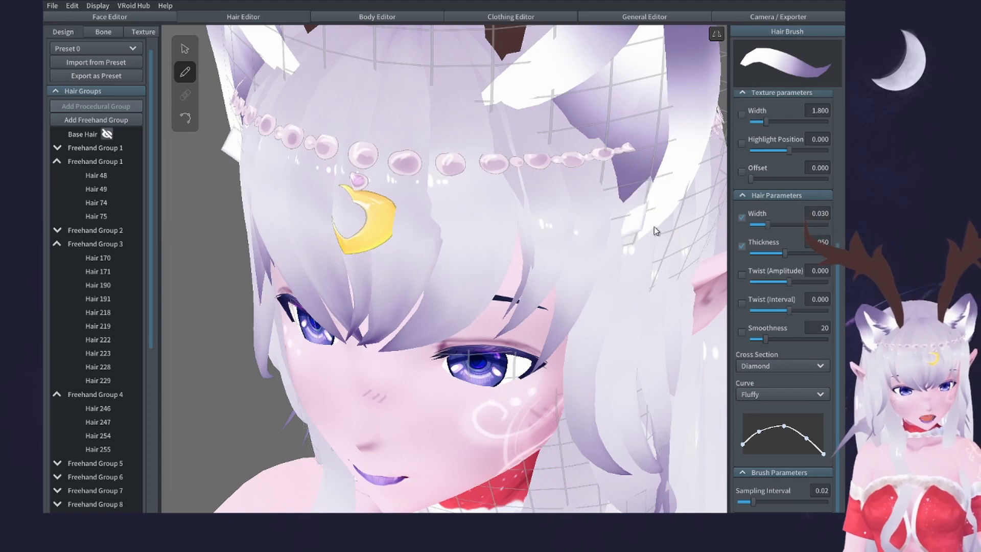
{"action": "right_click_drag", "start_coordinate": [660, 219], "coordinate": [679, 204]}
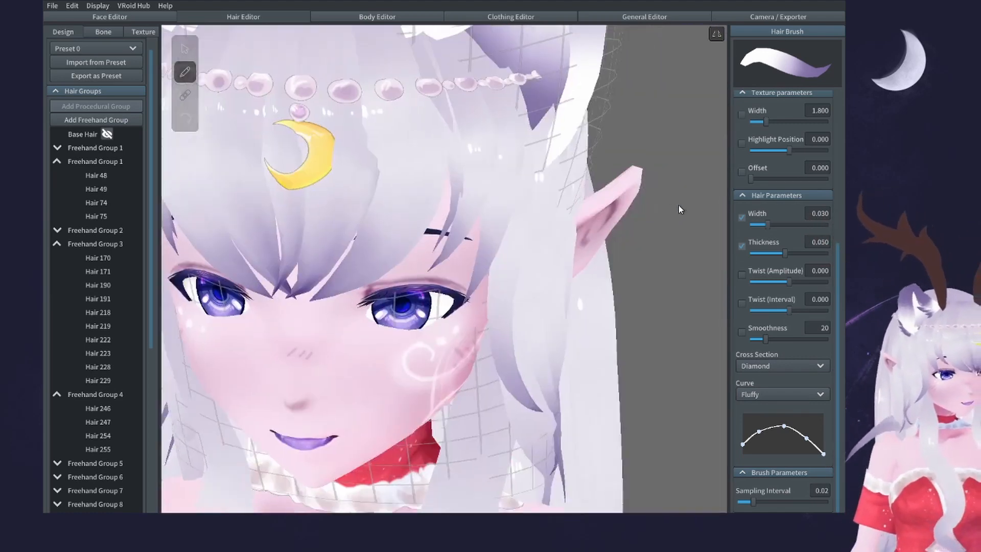
{"action": "middle_click_drag", "start_coordinate": [678, 204], "coordinate": [625, 211]}
{"action": "scroll", "coordinate": [626, 211], "scroll_direction": "up", "scroll_amount": 2}
{"action": "mouse_move", "coordinate": [438, 178]}
{"action": "left_mouse_down"}
{"action": "mouse_move", "coordinate": [467, 182]}
{"action": "mouse_move", "coordinate": [528, 162]}
{"action": "left_mouse_up"}
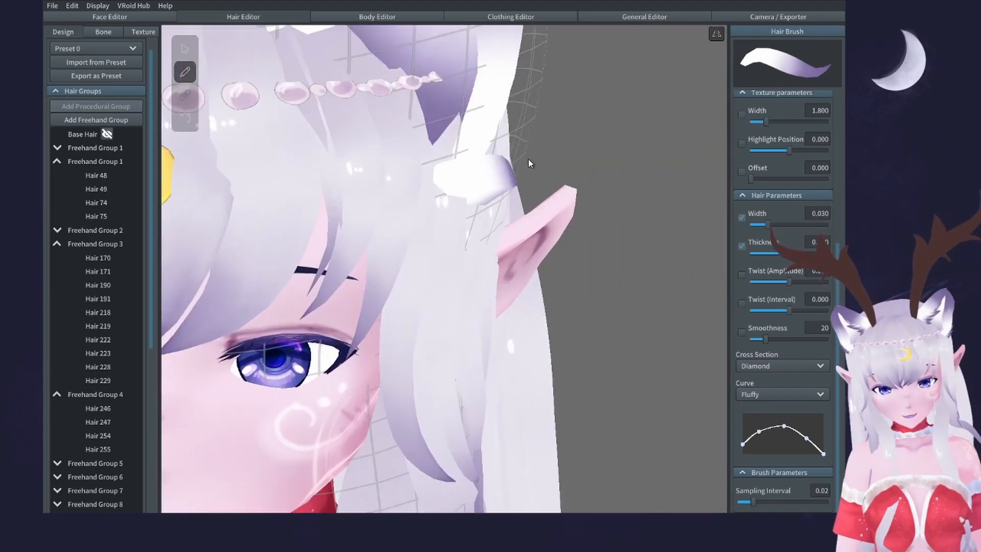
{"action": "key", "text": "ctrl+z"}
- Narrow the hair brush to a width of about 0.016 and pull the guide mesh's back control point forward toward the ear
{"action": "left_click_drag", "start_coordinate": [768, 225], "coordinate": [756, 225]}
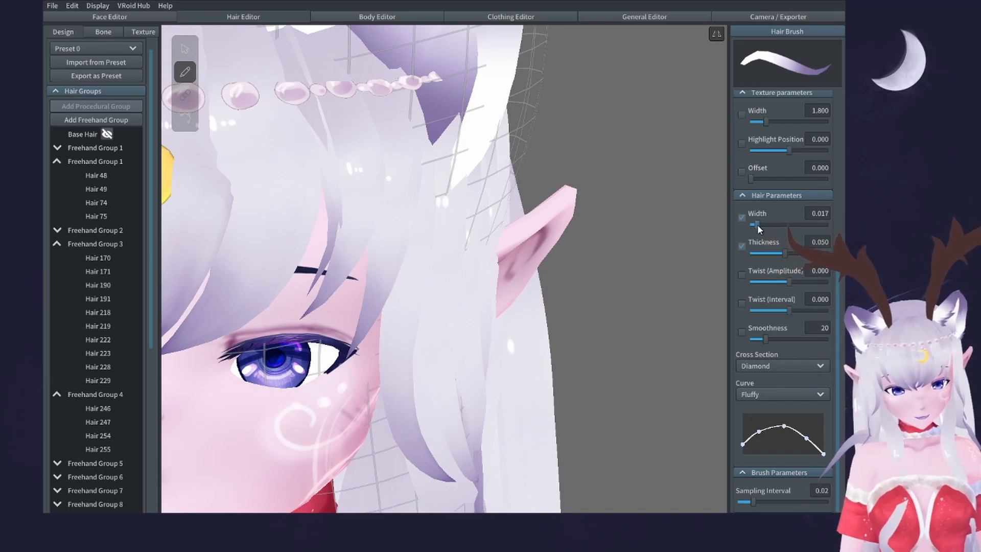
{"action": "left_click", "coordinate": [185, 49]}
{"action": "scroll", "coordinate": [408, 148], "scroll_direction": "down", "scroll_amount": 4}
{"action": "right_click_drag", "start_coordinate": [577, 189], "coordinate": [449, 217]}
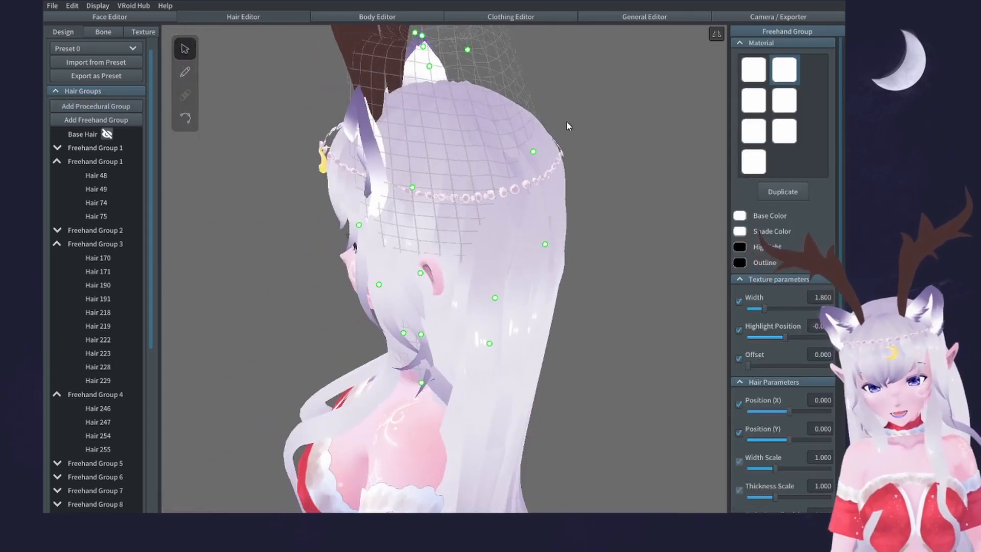
{"action": "left_click_drag", "start_coordinate": [533, 152], "coordinate": [447, 166]}
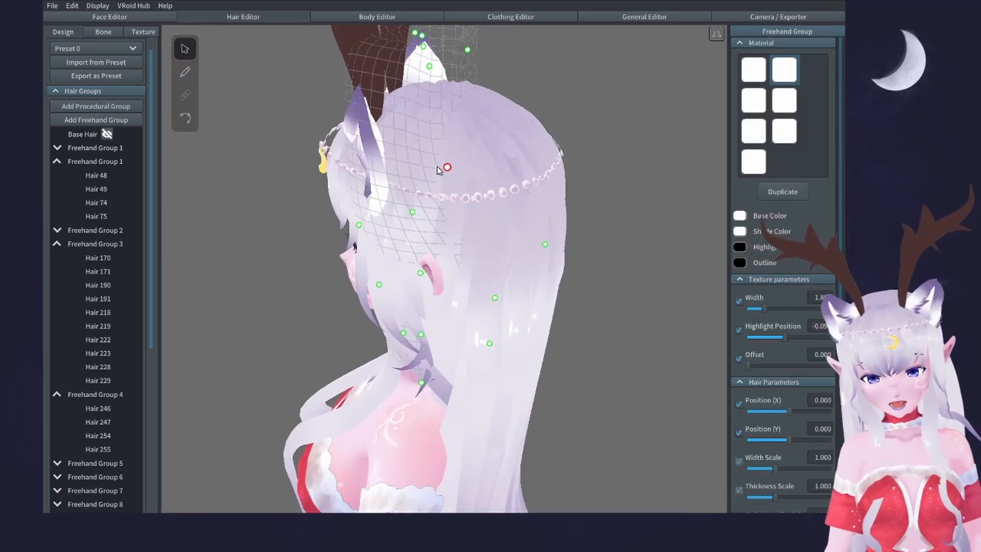
- Reselect the empty Freehand Group 3 at the end of the hair list to continue with its guide mesh
{"action": "left_click", "coordinate": [541, 251]}
{"action": "scroll", "coordinate": [106, 480], "scroll_direction": "down", "scroll_amount": 8}
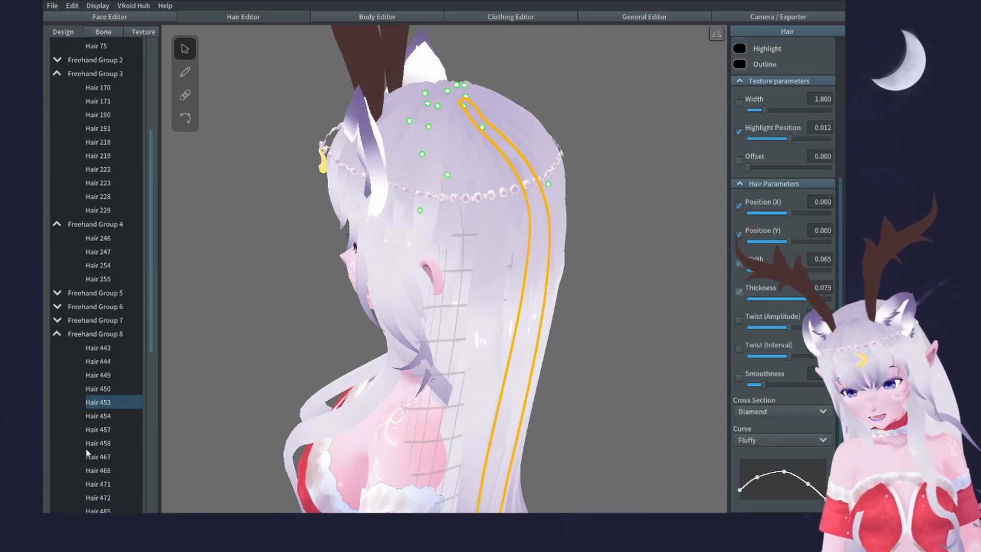
{"action": "left_click", "coordinate": [102, 498]}
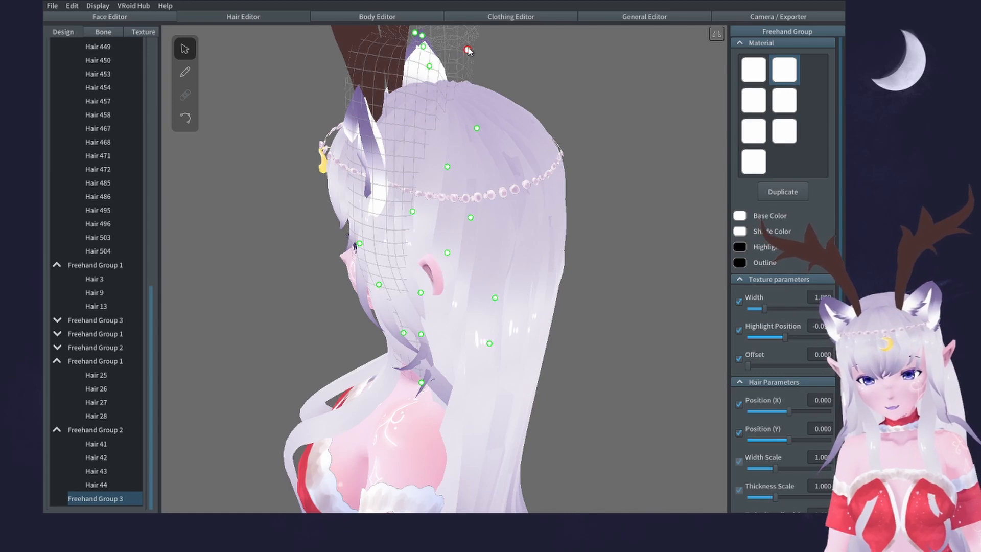
{"action": "right_click_drag", "start_coordinate": [447, 46], "coordinate": [495, 51]}
{"action": "scroll", "coordinate": [390, 160], "scroll_direction": "up", "scroll_amount": 1}
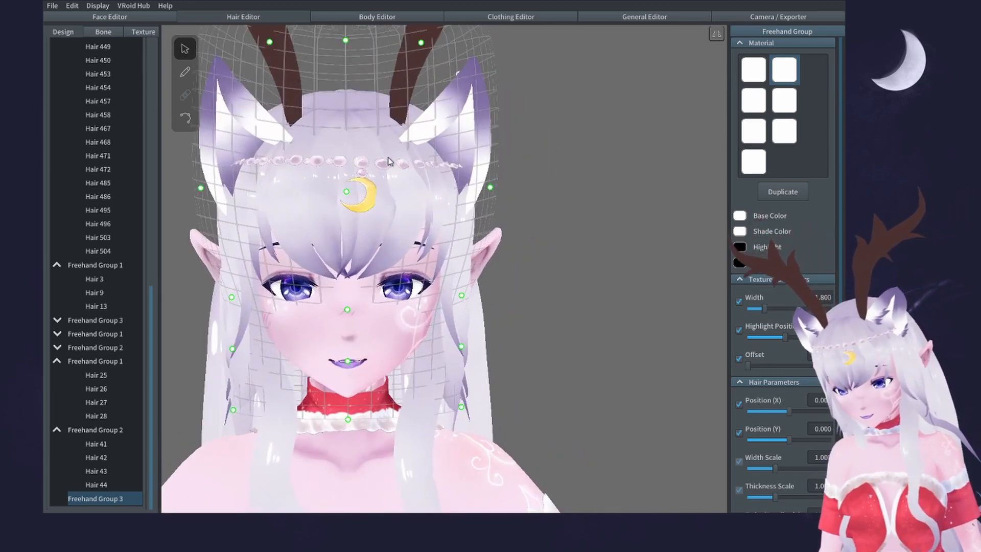
- Shift the guide mesh's control points at the cheek and jaw slightly backward, and ready the hair brush for drawing
{"action": "scroll", "coordinate": [390, 161], "scroll_direction": "up", "scroll_amount": 4}
{"action": "right_click_drag", "start_coordinate": [390, 160], "coordinate": [321, 170]}
{"action": "scroll", "coordinate": [287, 173], "scroll_direction": "down", "scroll_amount": 3}
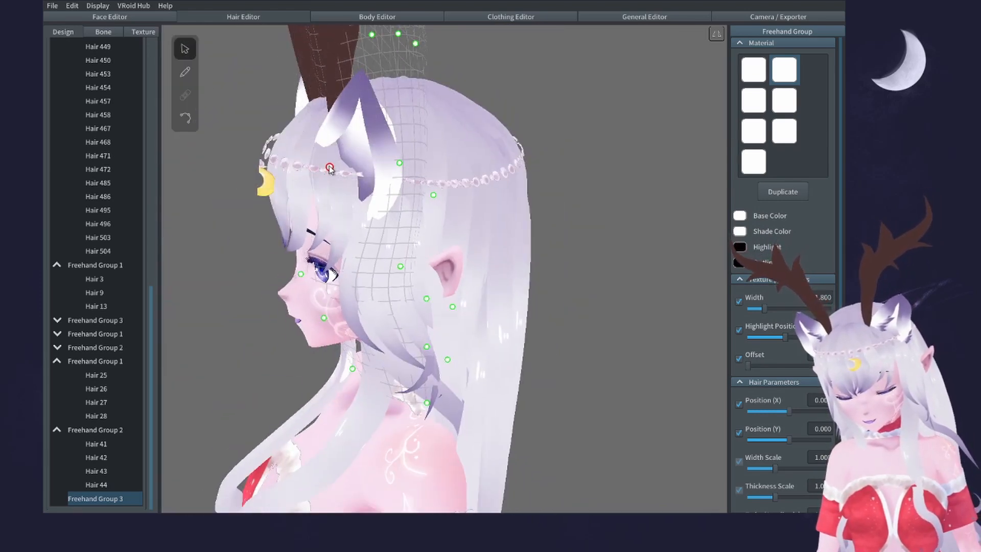
{"action": "left_click_drag", "start_coordinate": [323, 319], "coordinate": [350, 314]}
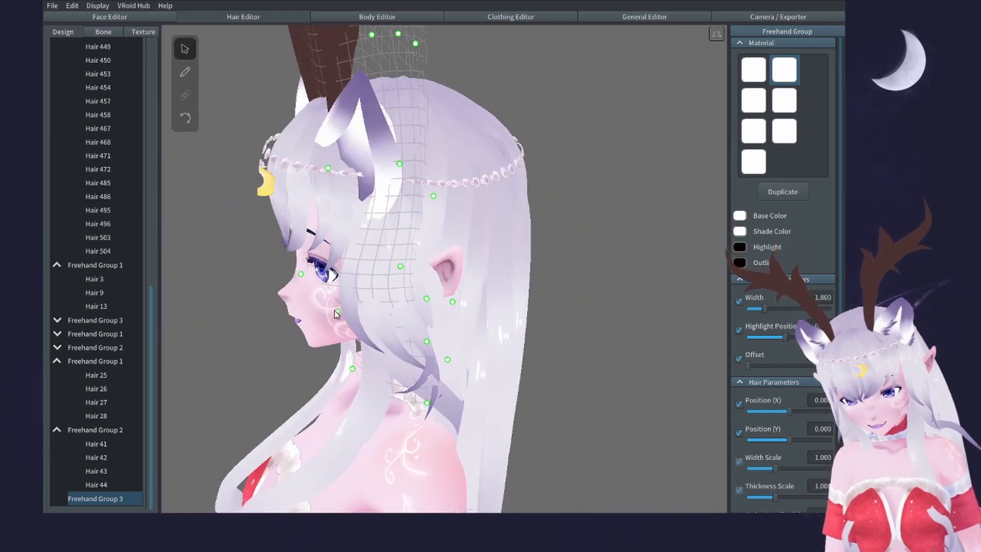
{"action": "left_click_drag", "start_coordinate": [303, 275], "coordinate": [329, 278]}
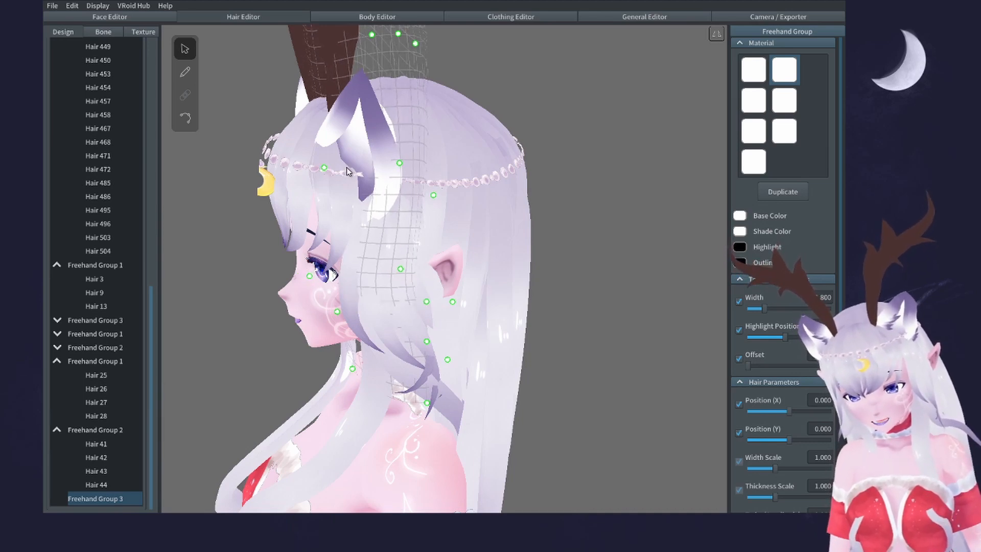
{"action": "right_click_drag", "start_coordinate": [347, 171], "coordinate": [412, 177]}
{"action": "left_click", "coordinate": [185, 72]}
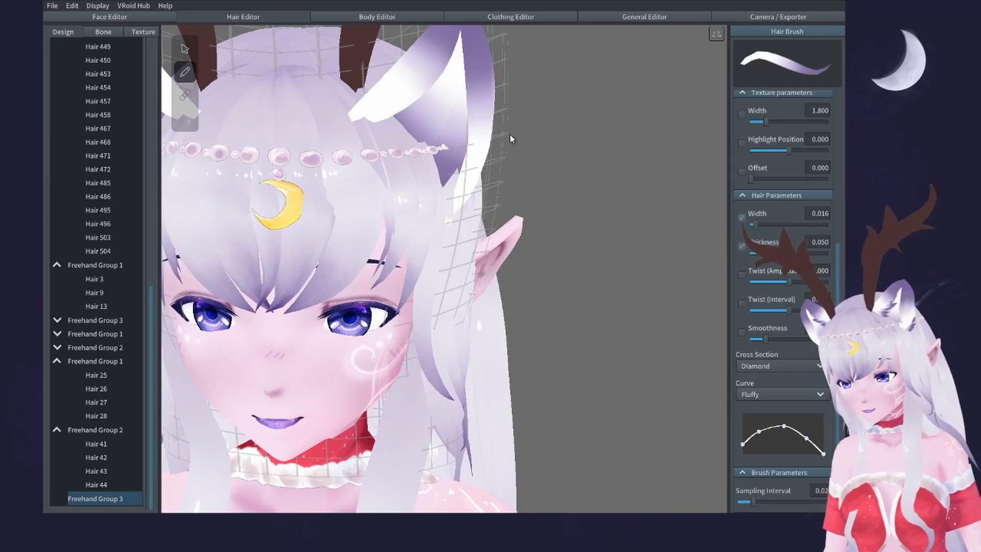
- Examine the short fluff strands at the bases of both animal ears from close up and from a distance
{"action": "scroll", "coordinate": [565, 192], "scroll_direction": "up", "scroll_amount": 3}
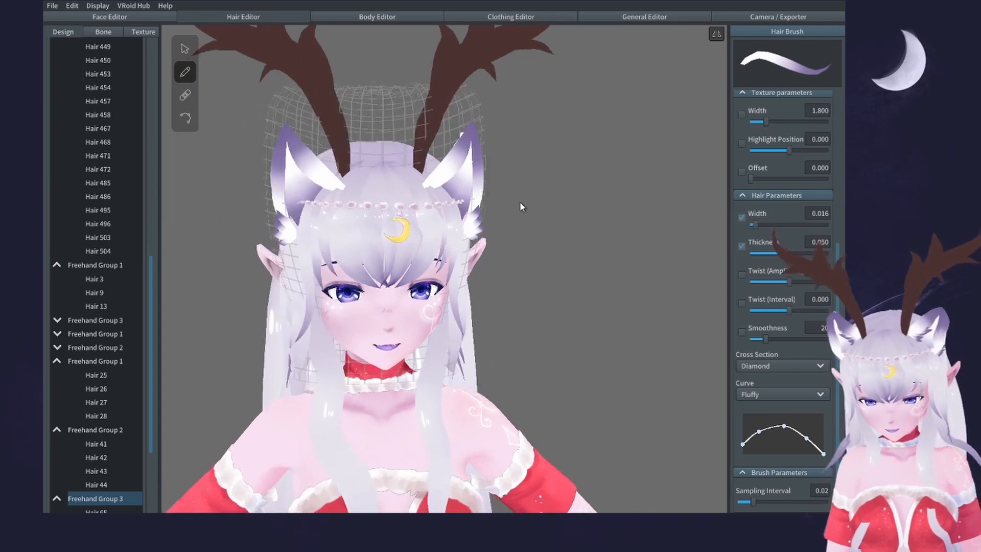
{"action": "scroll", "coordinate": [456, 154], "scroll_direction": "up", "scroll_amount": 3}
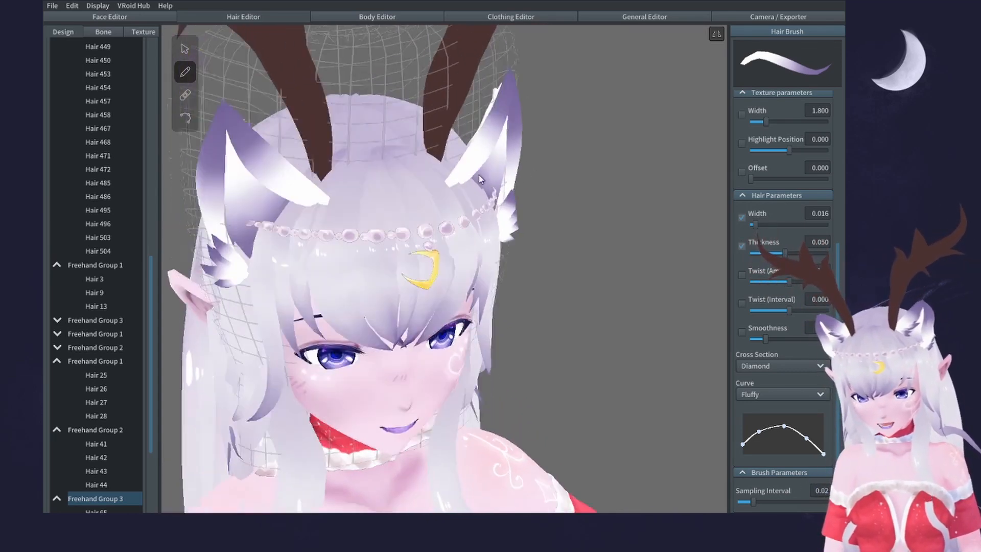
{"action": "scroll", "coordinate": [450, 152], "scroll_direction": "up", "scroll_amount": 4}
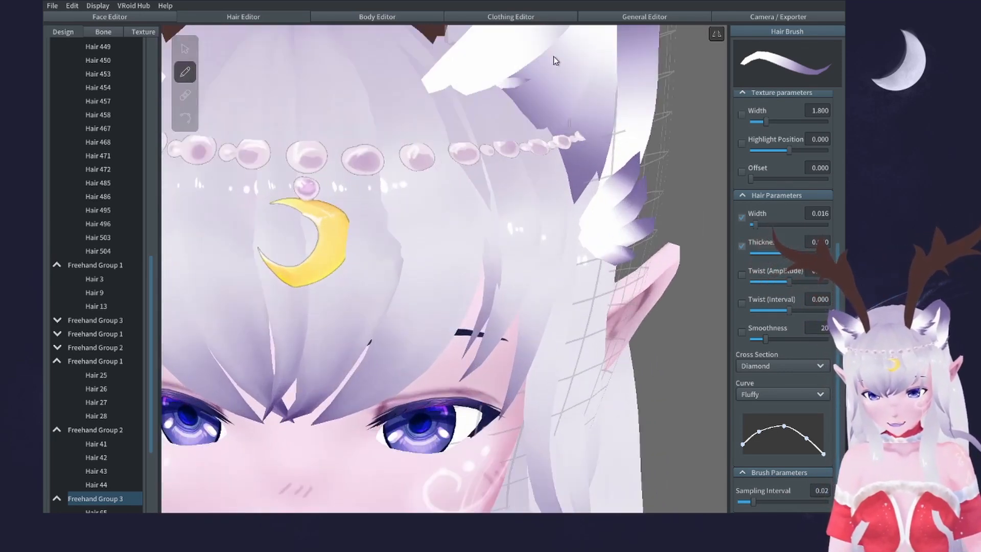
{"action": "scroll", "coordinate": [499, 123], "scroll_direction": "down", "scroll_amount": 5}
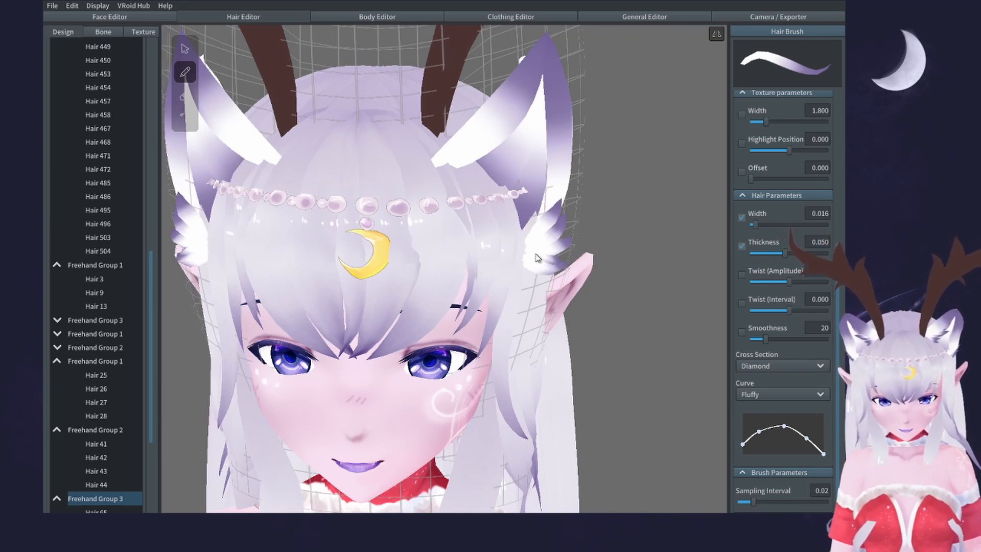
{"action": "scroll", "coordinate": [553, 213], "scroll_direction": "down", "scroll_amount": 4}
{"action": "scroll", "coordinate": [554, 213], "scroll_direction": "up", "scroll_amount": 4}
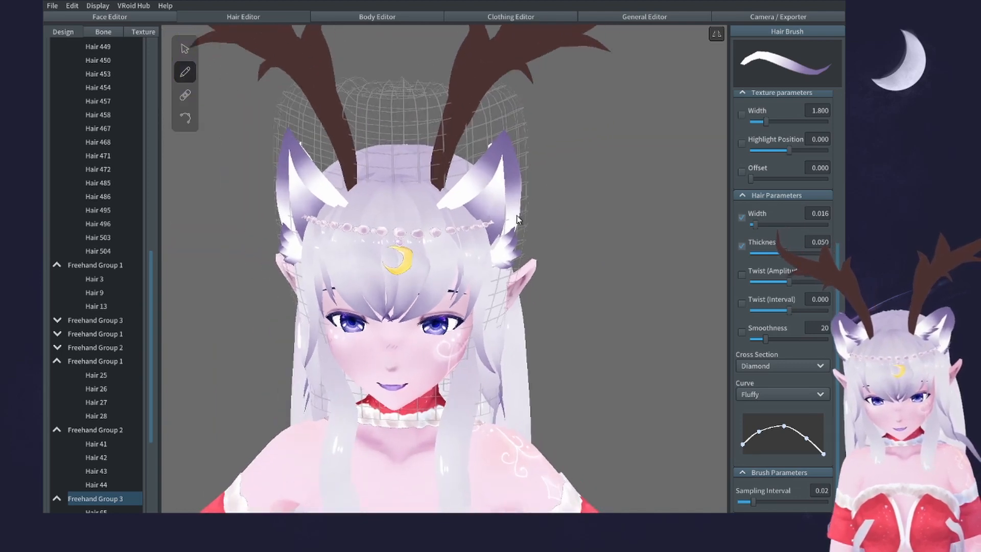
{"action": "scroll", "coordinate": [512, 220], "scroll_direction": "up", "scroll_amount": 5}
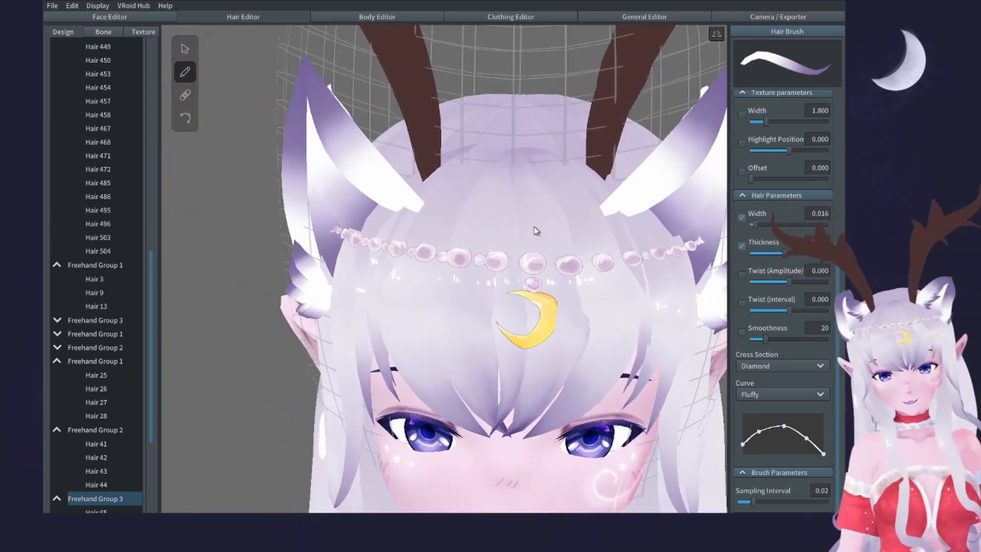
{"action": "scroll", "coordinate": [328, 238], "scroll_direction": "down", "scroll_amount": 4}
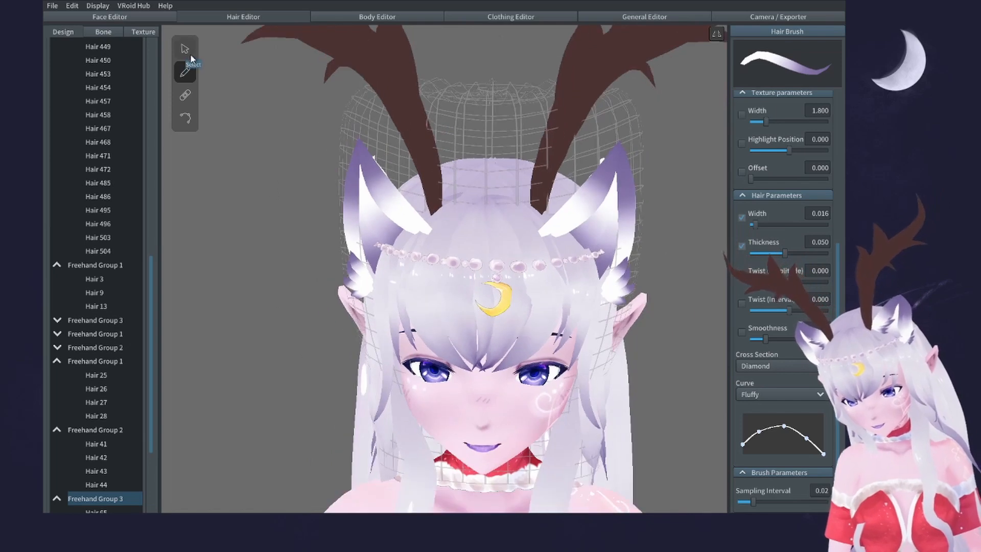
- Shift the forehead control point of the fluff group's guide mesh slightly, and clear the selection
{"action": "left_click", "coordinate": [186, 50]}
{"action": "right_click_drag", "start_coordinate": [439, 134], "coordinate": [313, 118]}
{"action": "mouse_move", "coordinate": [389, 264]}
{"action": "left_mouse_down"}
{"action": "mouse_move", "coordinate": [397, 265]}
{"action": "mouse_move", "coordinate": [389, 268]}
{"action": "left_mouse_up"}
{"action": "left_click", "coordinate": [639, 220]}
{"action": "right_click_drag", "start_coordinate": [641, 219], "coordinate": [666, 216]}
- Select Freehand Group 3 and add a new freehand group for the inner-ear strands
{"action": "scroll", "coordinate": [97, 397], "scroll_direction": "down", "scroll_amount": 2}
{"action": "scroll", "coordinate": [96, 396], "scroll_direction": "down", "scroll_amount": 6}
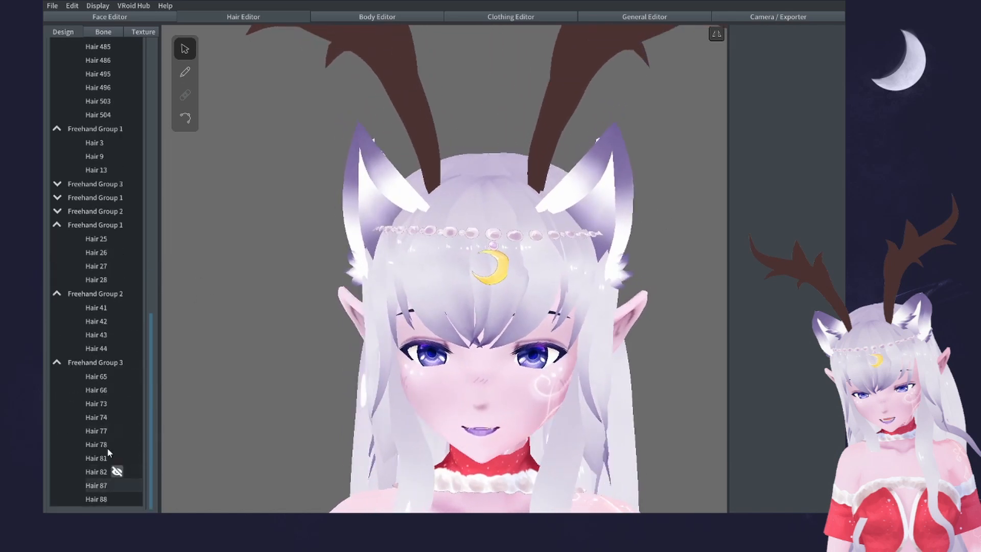
{"action": "left_click", "coordinate": [87, 362]}
{"action": "scroll", "coordinate": [86, 81], "scroll_direction": "up", "scroll_amount": 20}
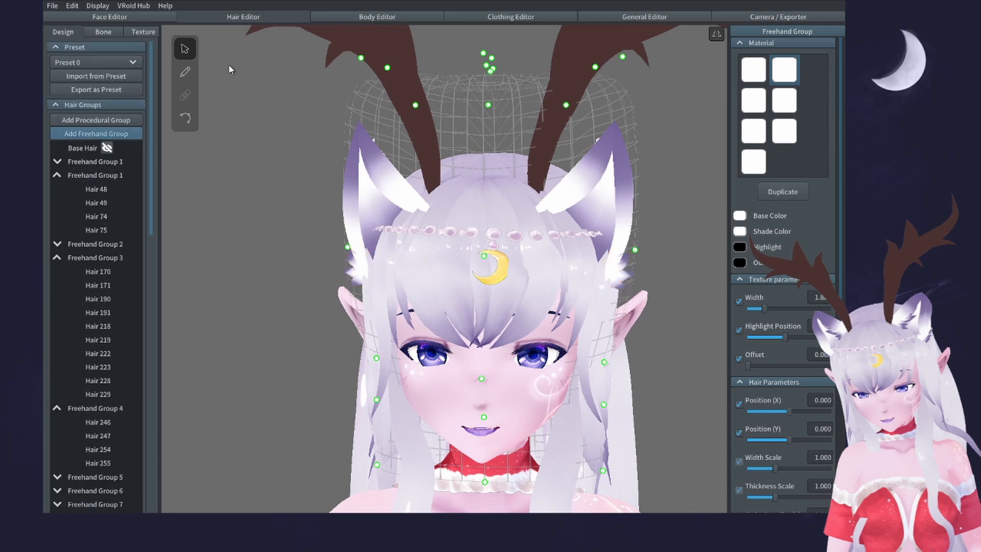
- Adjust the forehead control point of the new group's guide mesh slightly, undoing the earlier adjustments
{"action": "right_click_drag", "start_coordinate": [229, 65], "coordinate": [366, 121]}
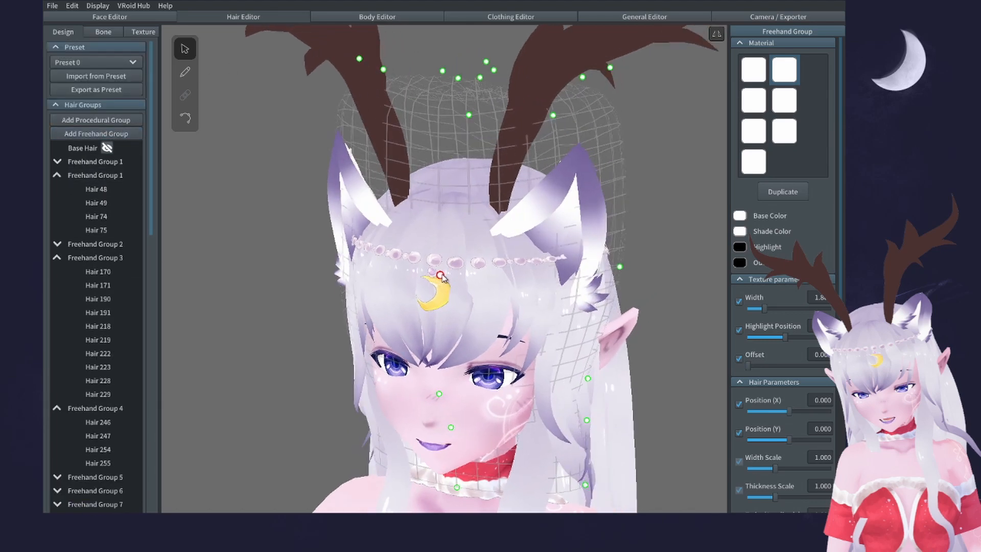
{"action": "key", "text": "ctrl+z"}
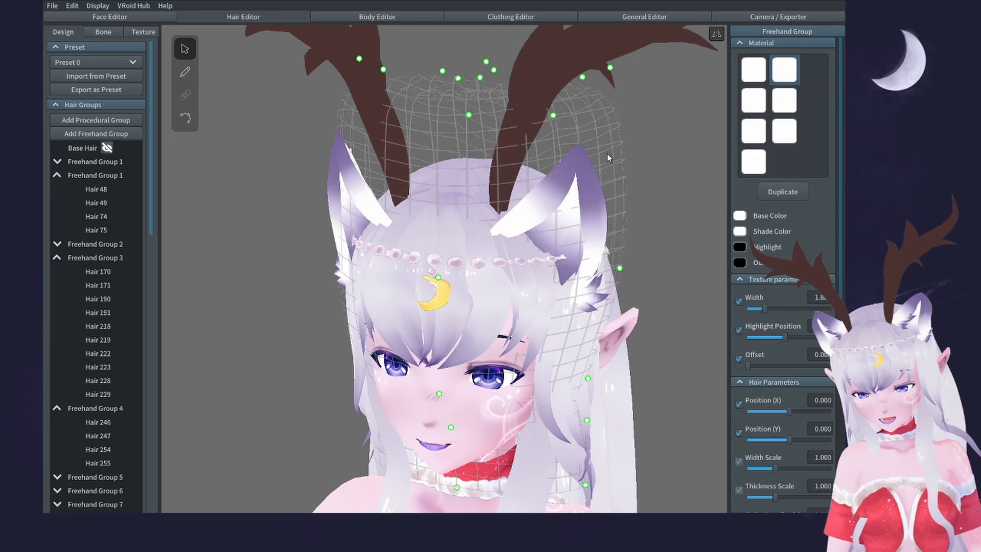
{"action": "key", "text": "ctrl+z"}
{"action": "left_click_drag", "start_coordinate": [447, 271], "coordinate": [440, 283]}
{"action": "right_click_drag", "start_coordinate": [419, 282], "coordinate": [457, 280]}
{"action": "scroll", "coordinate": [527, 271], "scroll_direction": "up", "scroll_amount": 2}
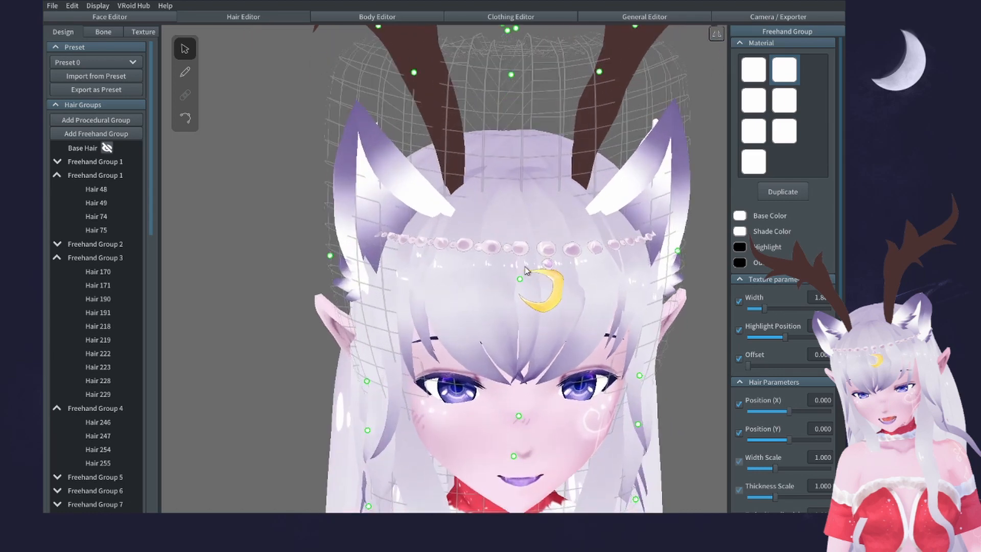
- Ready the hair brush with mirroring turned on and frame the base of the character's left animal ear
{"action": "left_click", "coordinate": [186, 72]}
{"action": "scroll", "coordinate": [478, 163], "scroll_direction": "up", "scroll_amount": 2}
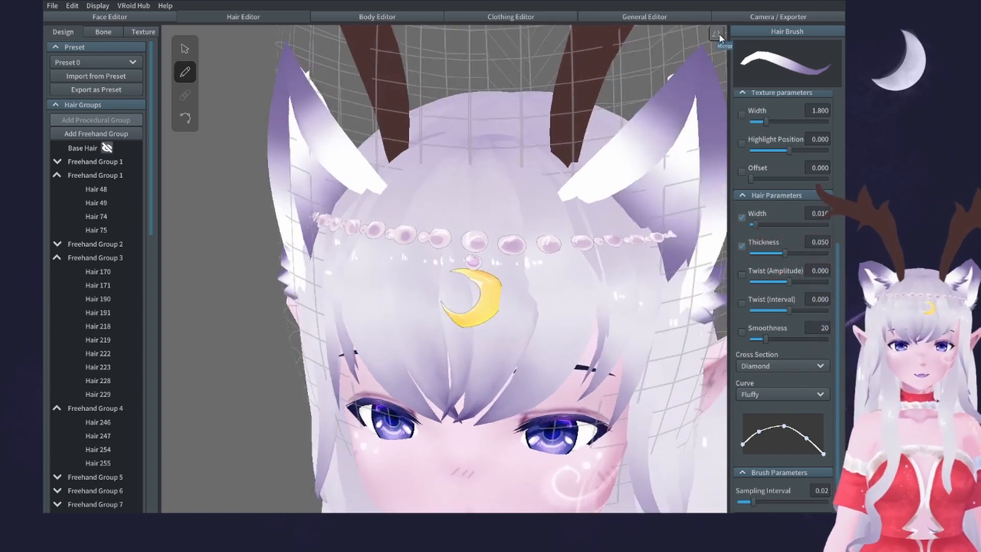
{"action": "right_click_drag", "start_coordinate": [664, 73], "coordinate": [607, 152]}
{"action": "scroll", "coordinate": [608, 152], "scroll_direction": "up", "scroll_amount": 1}
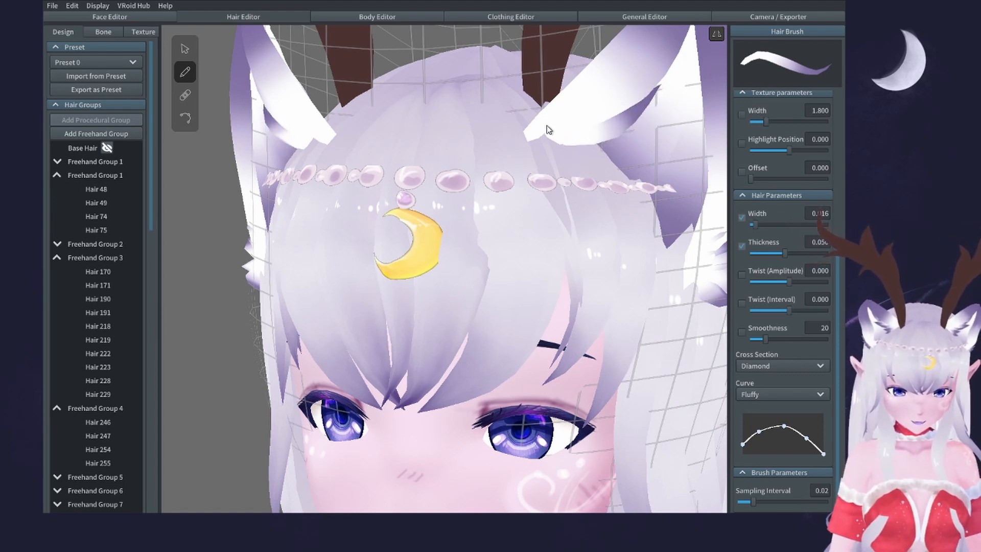
- Draw the first mirrored fur strands fanning outward from the ear's inner base across the purple inner ear, redoing unsatisfactory strokes
{"action": "left_click_drag", "start_coordinate": [547, 126], "coordinate": [691, 115]}
{"action": "key", "text": "ctrl+z"}
{"action": "key", "text": "ctrl+z"}
{"action": "key", "text": "ctrl+z"}
{"action": "mouse_move", "coordinate": [555, 137]}
{"action": "left_mouse_down"}
{"action": "mouse_move", "coordinate": [607, 131]}
{"action": "mouse_move", "coordinate": [667, 75]}
{"action": "left_mouse_up"}
{"action": "left_click_drag", "start_coordinate": [648, 145], "coordinate": [682, 135]}
{"action": "key", "text": "ctrl+z"}
{"action": "left_click_drag", "start_coordinate": [567, 136], "coordinate": [671, 113]}
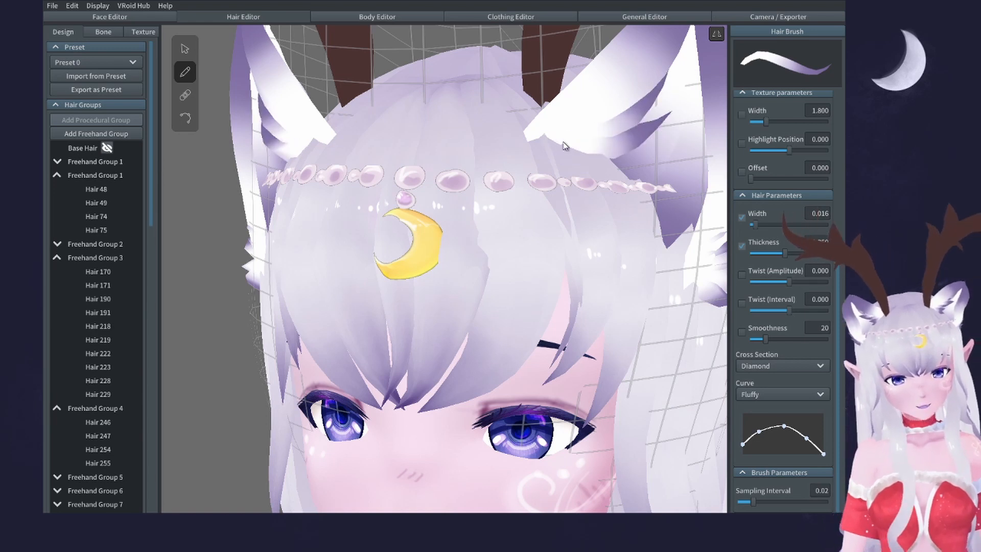
- Add further mirrored strands lower in the inner ear down to the beaded headband, redoing unsatisfactory strokes
{"action": "key", "text": "ctrl+z"}
{"action": "mouse_move", "coordinate": [568, 142]}
{"action": "left_mouse_down"}
{"action": "mouse_move", "coordinate": [646, 155]}
{"action": "mouse_move", "coordinate": [665, 148]}
{"action": "left_mouse_up"}
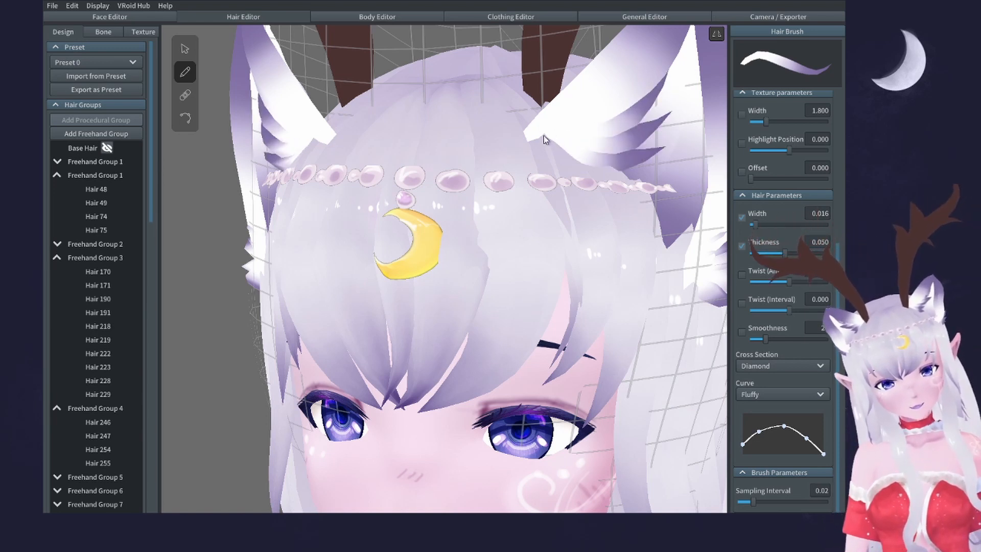
{"action": "left_click_drag", "start_coordinate": [545, 139], "coordinate": [664, 161]}
{"action": "mouse_move", "coordinate": [578, 139]}
{"action": "left_mouse_down"}
{"action": "mouse_move", "coordinate": [682, 82]}
{"action": "mouse_move", "coordinate": [683, 56]}
{"action": "left_mouse_up"}
{"action": "key", "text": "ctrl+z"}
{"action": "mouse_move", "coordinate": [571, 160]}
{"action": "left_mouse_down"}
{"action": "mouse_move", "coordinate": [685, 91]}
{"action": "mouse_move", "coordinate": [624, 139]}
{"action": "mouse_move", "coordinate": [681, 100]}
{"action": "left_mouse_up"}
{"action": "key", "text": "ctrl+z"}
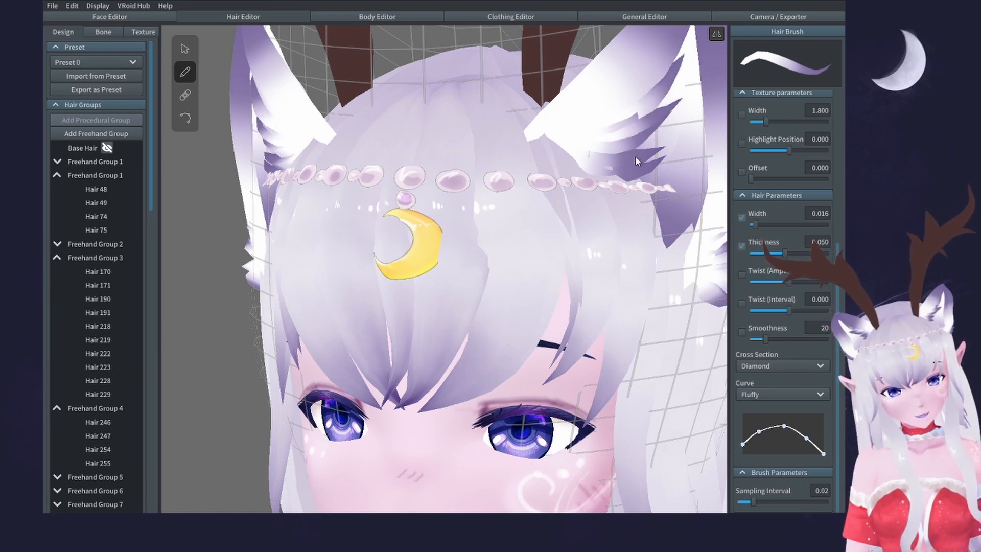
{"action": "left_click_drag", "start_coordinate": [646, 143], "coordinate": [674, 147]}
{"action": "left_click_drag", "start_coordinate": [601, 164], "coordinate": [671, 181]}
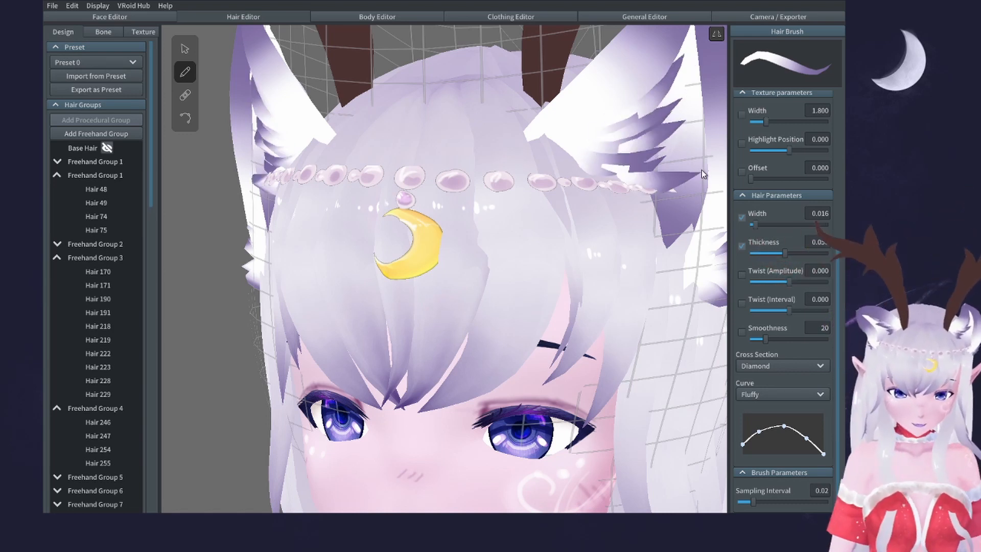
- Try moving the guide mesh's forehead control point down to the nose, and undo the change
{"action": "right_click_drag", "start_coordinate": [528, 177], "coordinate": [545, 175]}
{"action": "scroll", "coordinate": [590, 208], "scroll_direction": "down", "scroll_amount": 10}
{"action": "mouse_move", "coordinate": [590, 209]}
{"action": "right_mouse_down"}
{"action": "mouse_move", "coordinate": [561, 210]}
{"action": "mouse_move", "coordinate": [590, 207]}
{"action": "right_mouse_up"}
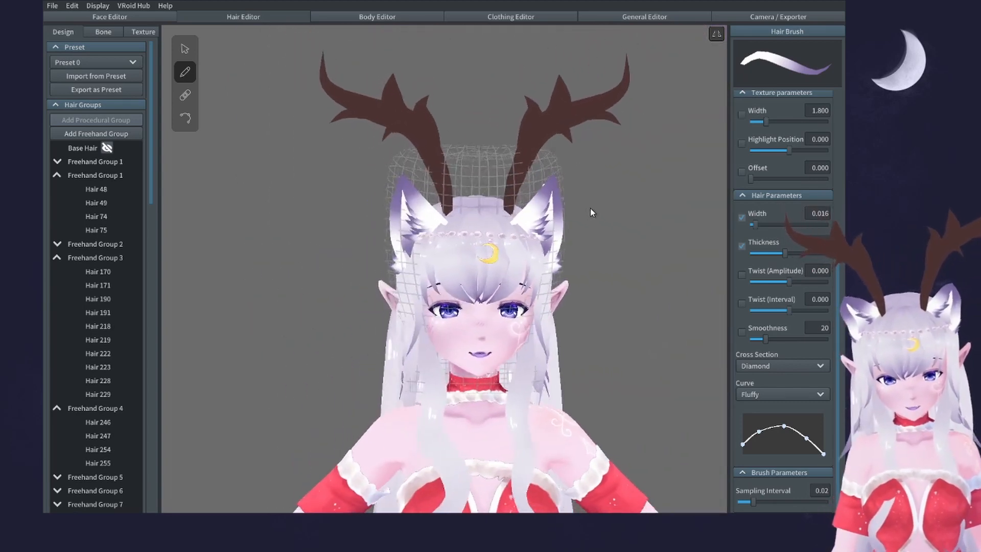
{"action": "scroll", "coordinate": [596, 208], "scroll_direction": "up", "scroll_amount": 5}
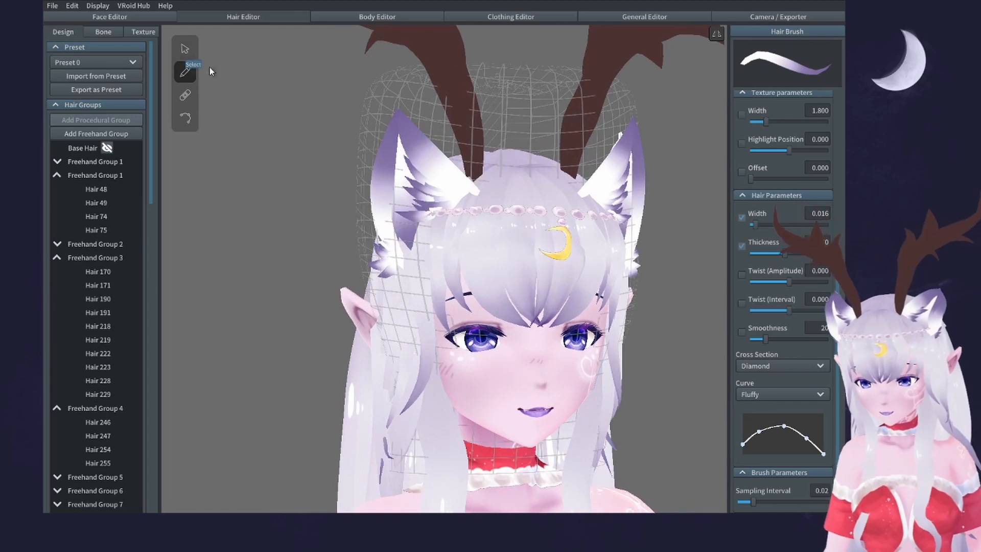
{"action": "left_click", "coordinate": [187, 50]}
{"action": "right_click_drag", "start_coordinate": [417, 204], "coordinate": [387, 210]}
{"action": "left_click_drag", "start_coordinate": [427, 265], "coordinate": [423, 374]}
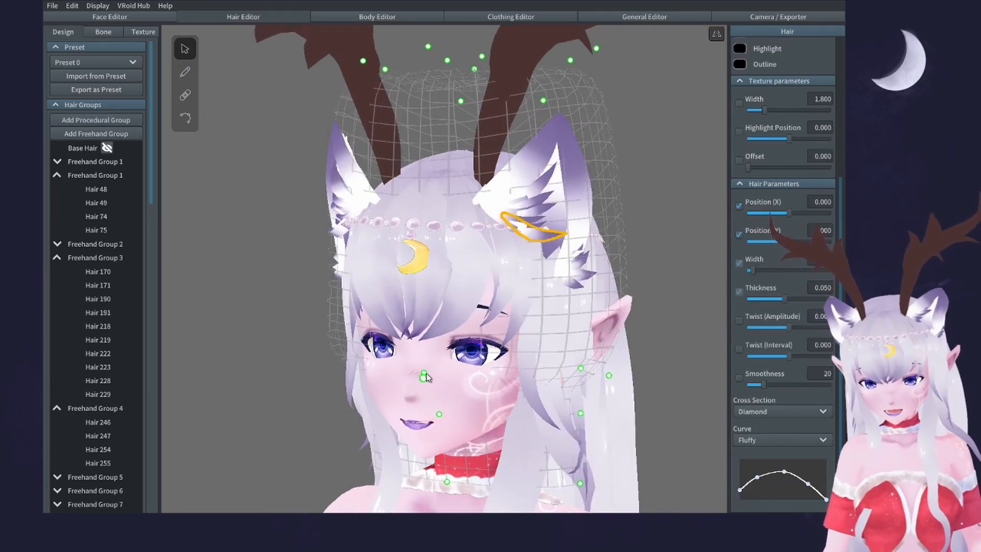
{"action": "right_click_drag", "start_coordinate": [464, 323], "coordinate": [471, 325]}
{"action": "key", "text": "ctrl+z"}
{"action": "key", "text": "ctrl+z"}
{"action": "key", "text": "ctrl+z"}
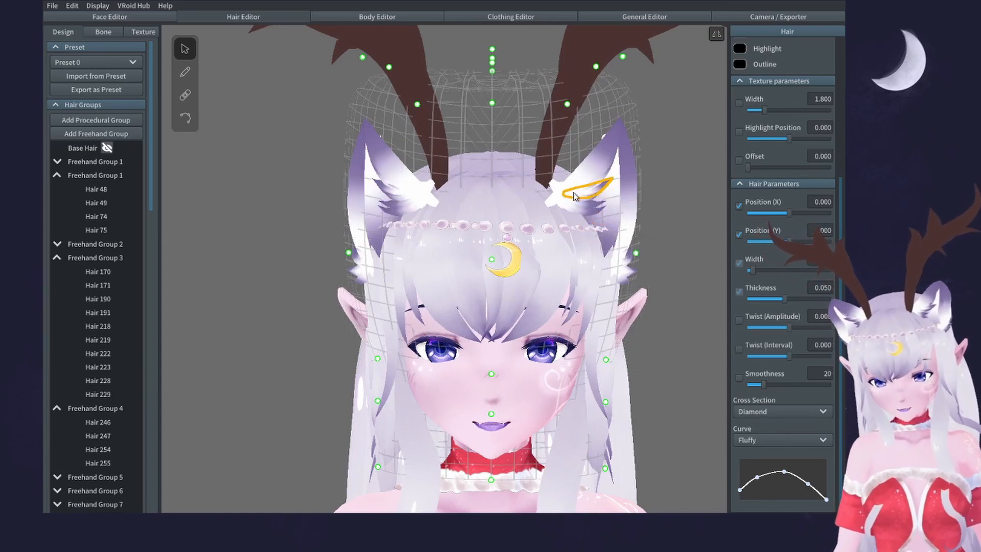
- Lower the guide mesh's bottom row of control points at the neck, and clear the selection
{"action": "left_click", "coordinate": [184, 71]}
{"action": "scroll", "coordinate": [596, 167], "scroll_direction": "up", "scroll_amount": 3}
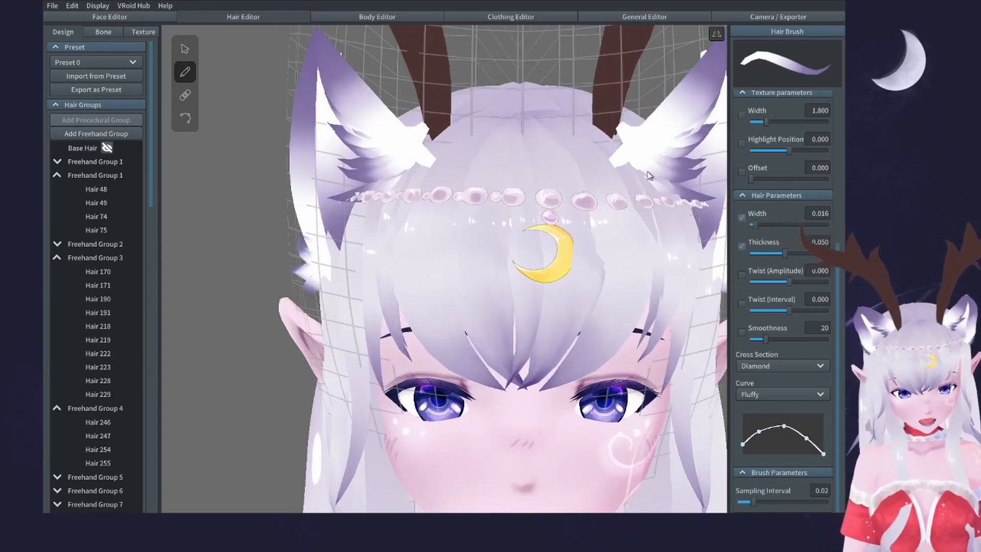
{"action": "scroll", "coordinate": [622, 176], "scroll_direction": "up", "scroll_amount": 2}
{"action": "scroll", "coordinate": [597, 177], "scroll_direction": "down", "scroll_amount": 1}
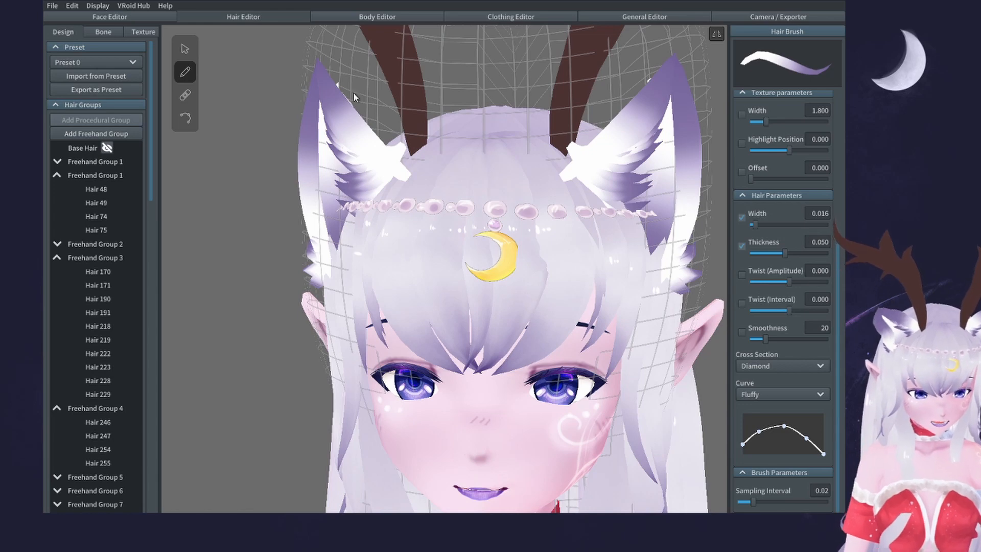
{"action": "left_click", "coordinate": [184, 49]}
{"action": "scroll", "coordinate": [507, 253], "scroll_direction": "down", "scroll_amount": 2}
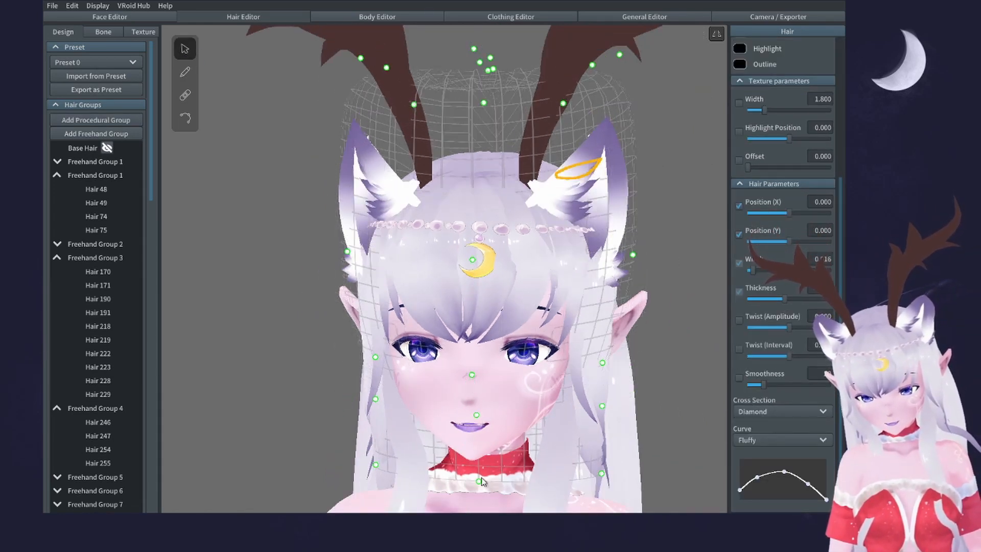
{"action": "scroll", "coordinate": [475, 491], "scroll_direction": "down", "scroll_amount": 1}
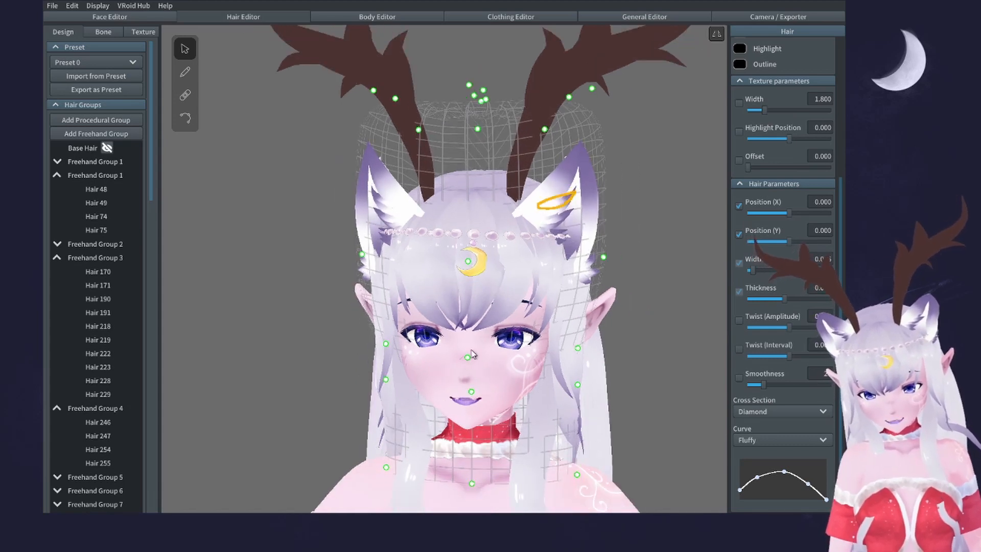
{"action": "mouse_move", "coordinate": [630, 297]}
{"action": "left_mouse_down"}
{"action": "mouse_move", "coordinate": [653, 286]}
{"action": "mouse_move", "coordinate": [712, 302]}
{"action": "mouse_move", "coordinate": [647, 293]}
{"action": "left_mouse_up"}
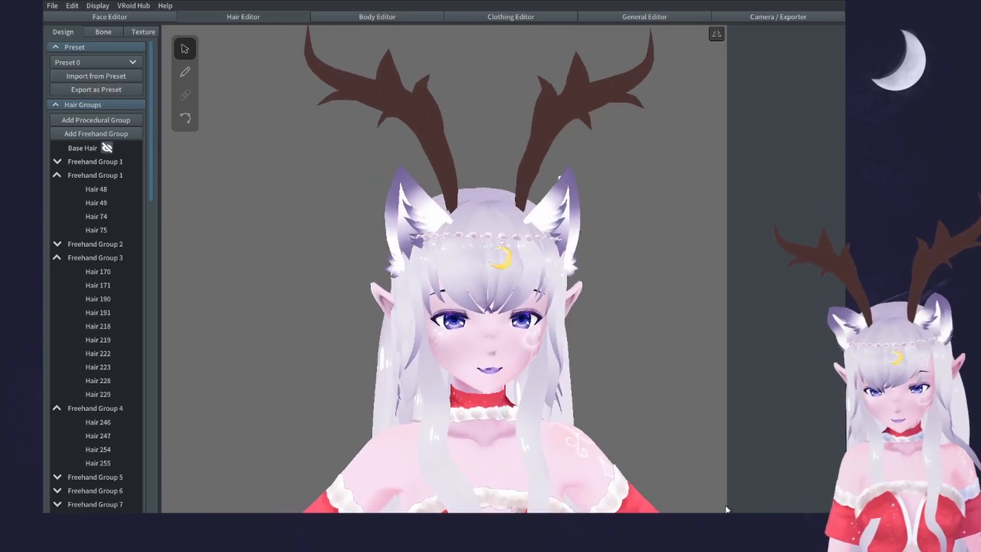
- Ready the hair brush at the base of the character's right animal ear and make Freehand Group 4 the active group
{"action": "scroll", "coordinate": [594, 377], "scroll_direction": "up", "scroll_amount": 3}
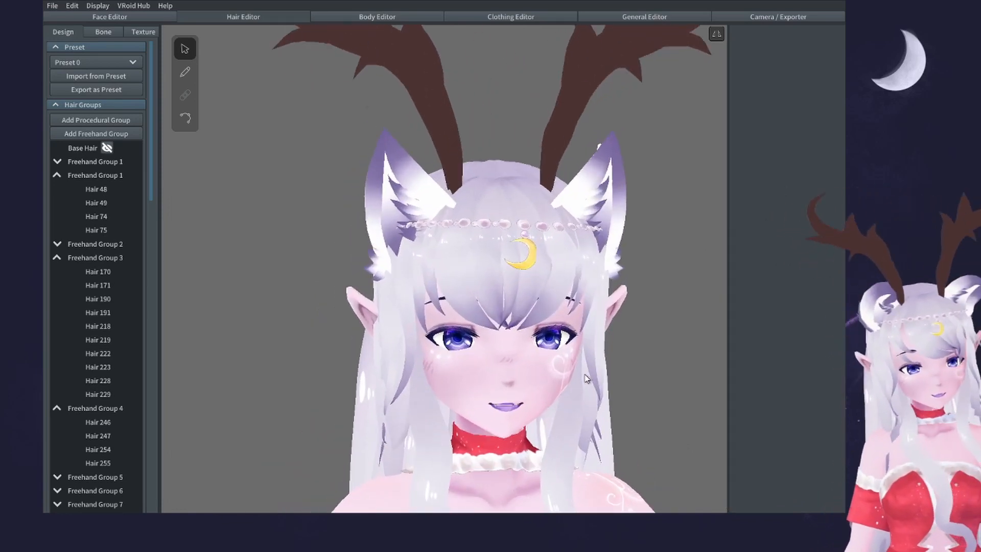
{"action": "scroll", "coordinate": [448, 247], "scroll_direction": "up", "scroll_amount": 4}
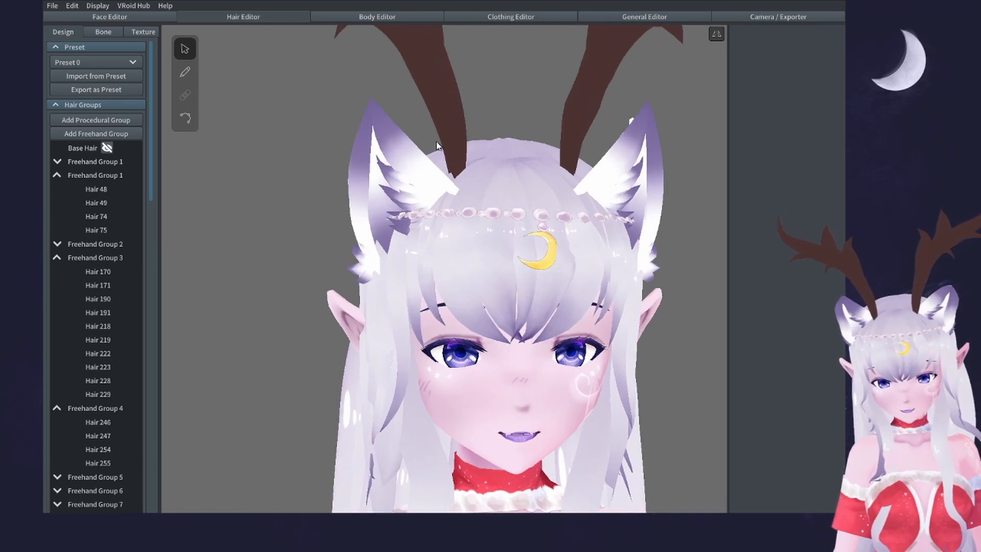
{"action": "left_click", "coordinate": [185, 72]}
{"action": "mouse_move", "coordinate": [230, 80]}
{"action": "right_mouse_down"}
{"action": "mouse_move", "coordinate": [337, 90]}
{"action": "mouse_move", "coordinate": [282, 93]}
{"action": "mouse_move", "coordinate": [294, 94]}
{"action": "right_mouse_up"}
{"action": "scroll", "coordinate": [362, 207], "scroll_direction": "up", "scroll_amount": 4}
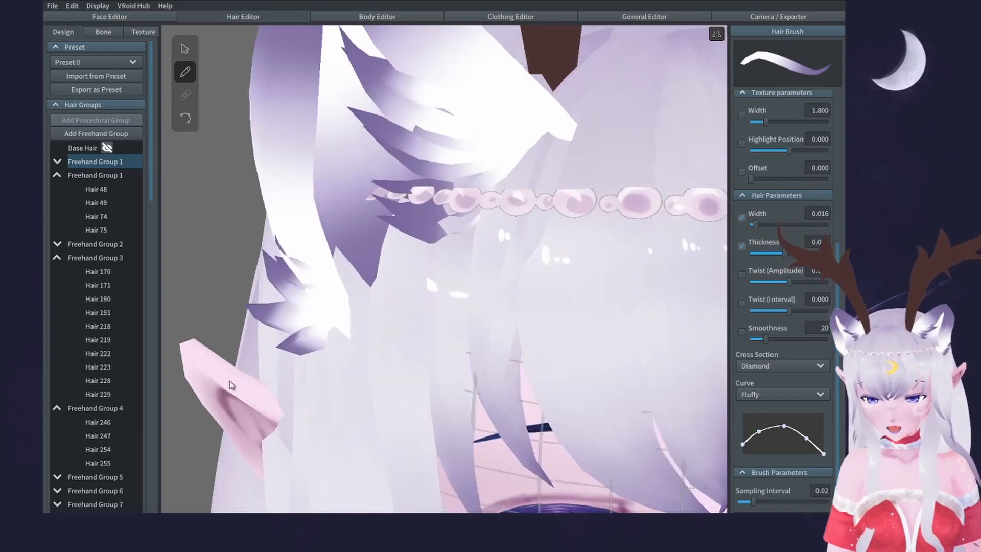
{"action": "scroll", "coordinate": [108, 459], "scroll_direction": "down", "scroll_amount": 10}
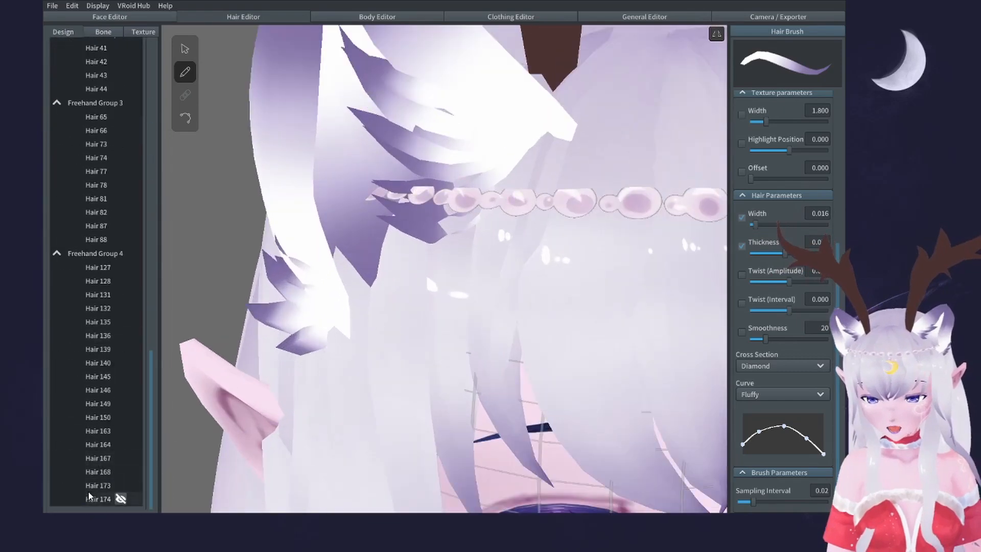
{"action": "scroll", "coordinate": [121, 445], "scroll_direction": "up", "scroll_amount": 1}
{"action": "left_click", "coordinate": [128, 388]}
- Try drawing mirrored fluff strands below the headband to bridge the inner ear and the outer base fluff, and undo them
{"action": "left_click_drag", "start_coordinate": [421, 228], "coordinate": [328, 188]}
{"action": "key", "text": "ctrl+z"}
{"action": "key", "text": "ctrl+z"}
{"action": "mouse_move", "coordinate": [425, 232]}
{"action": "left_mouse_down"}
{"action": "mouse_move", "coordinate": [327, 185]}
{"action": "mouse_move", "coordinate": [341, 193]}
{"action": "left_mouse_up"}
{"action": "key", "text": "ctrl+z"}
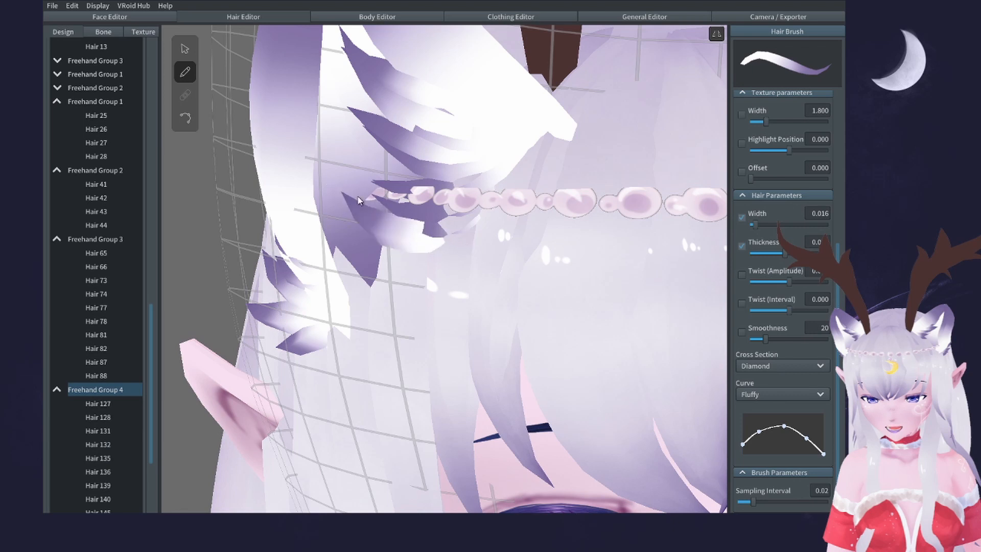
{"action": "mouse_move", "coordinate": [440, 259]}
{"action": "left_mouse_down"}
{"action": "mouse_move", "coordinate": [354, 240]}
{"action": "mouse_move", "coordinate": [307, 210]}
{"action": "left_mouse_up"}
{"action": "key", "text": "ctrl+z"}
{"action": "mouse_move", "coordinate": [440, 284]}
{"action": "left_mouse_down"}
{"action": "mouse_move", "coordinate": [333, 276]}
{"action": "mouse_move", "coordinate": [306, 255]}
{"action": "mouse_move", "coordinate": [315, 284]}
{"action": "left_mouse_up"}
{"action": "key", "text": "ctrl+z"}
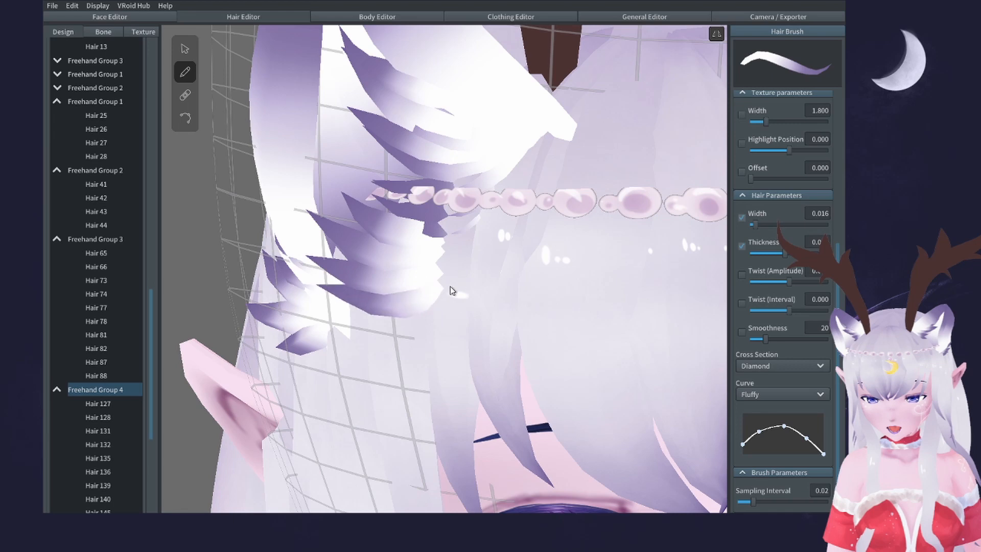
{"action": "left_click_drag", "start_coordinate": [438, 305], "coordinate": [291, 302]}
{"action": "scroll", "coordinate": [451, 289], "scroll_direction": "down", "scroll_amount": 10}
{"action": "right_click_drag", "start_coordinate": [495, 288], "coordinate": [457, 286]}
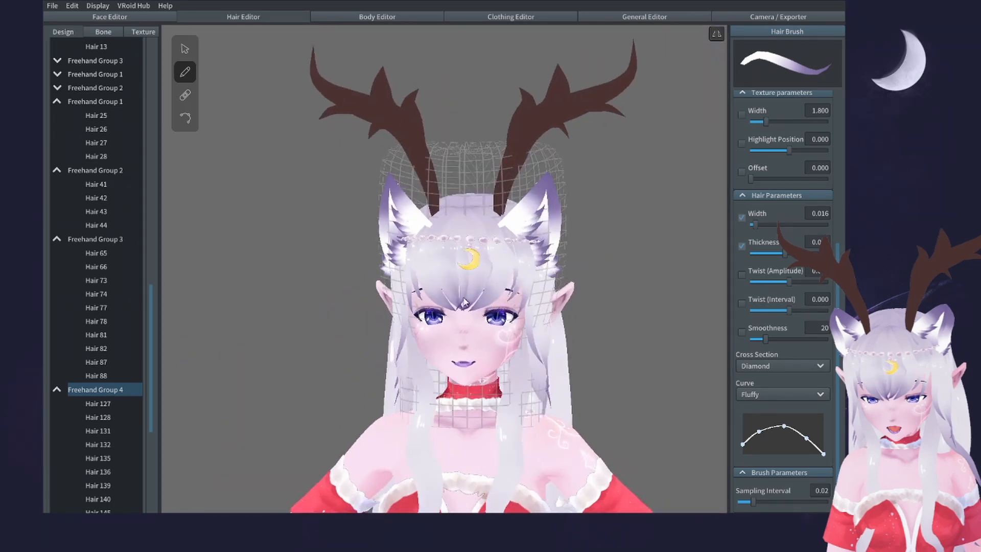
{"action": "scroll", "coordinate": [429, 248], "scroll_direction": "up", "scroll_amount": 5}
{"action": "right_click_drag", "start_coordinate": [430, 244], "coordinate": [435, 245]}
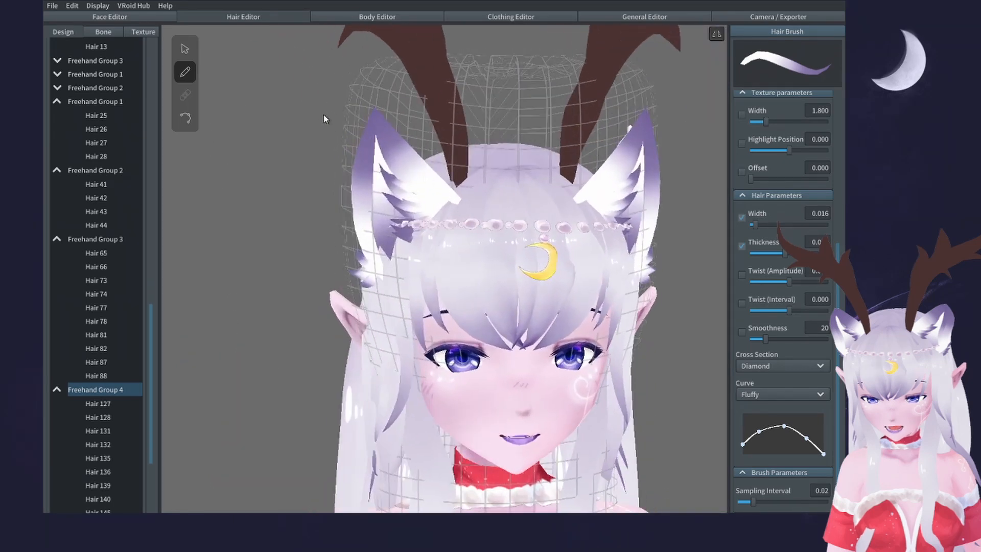
- In the hair bone setup, select Hair 25, 127, 131, 145, 149 and 173 of the character's left animal ear
{"action": "right_click_drag", "start_coordinate": [289, 77], "coordinate": [324, 84]}
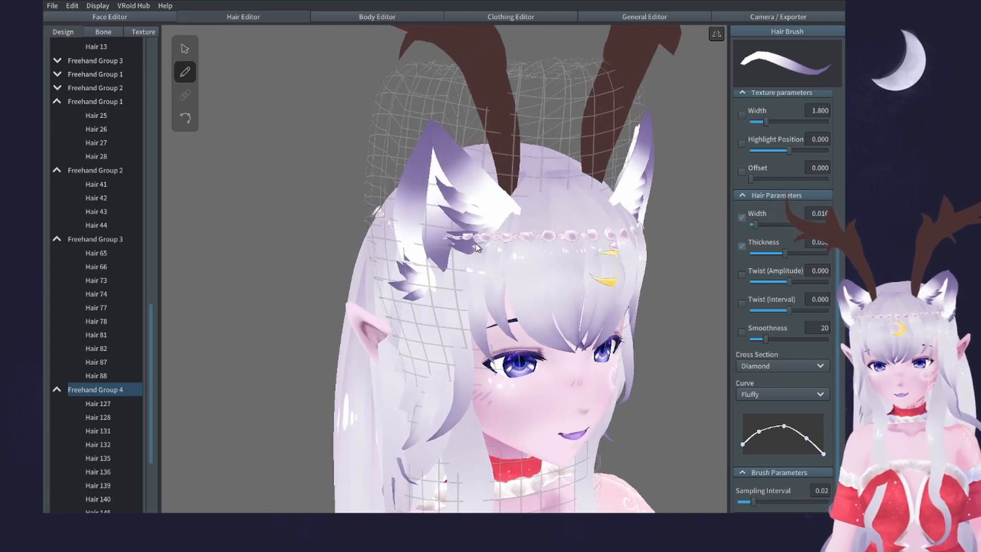
{"action": "left_click", "coordinate": [104, 32]}
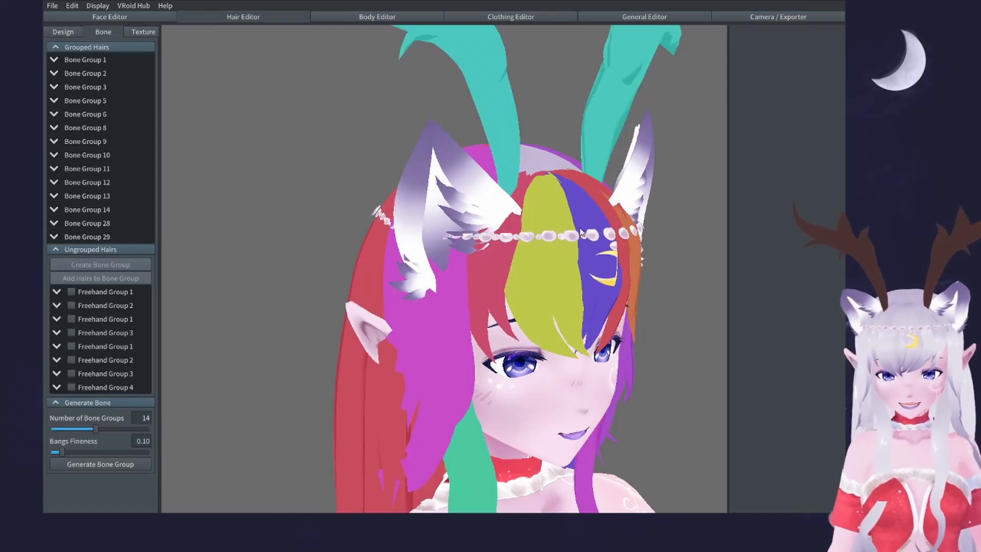
{"action": "right_click_drag", "start_coordinate": [450, 225], "coordinate": [662, 243]}
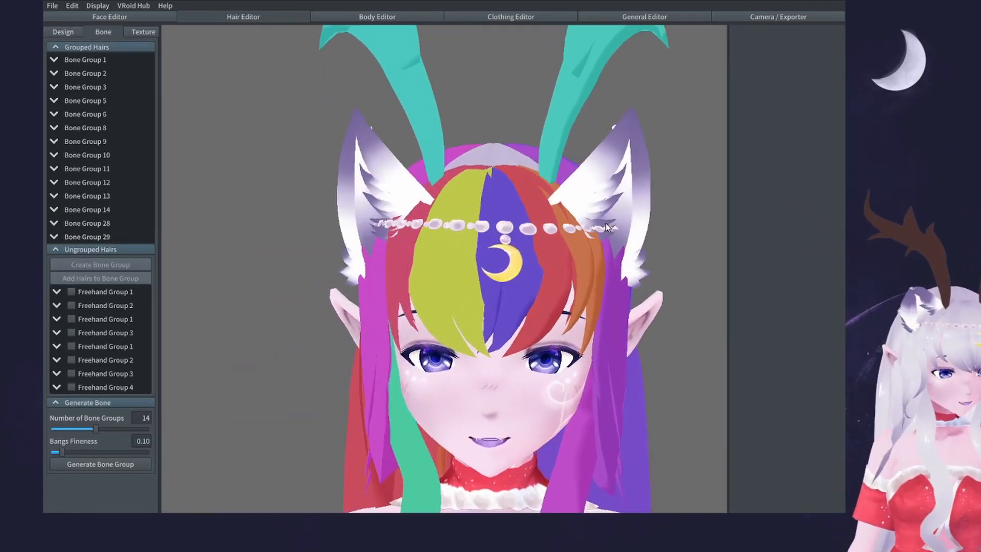
{"action": "scroll", "coordinate": [633, 235], "scroll_direction": "up", "scroll_amount": 4}
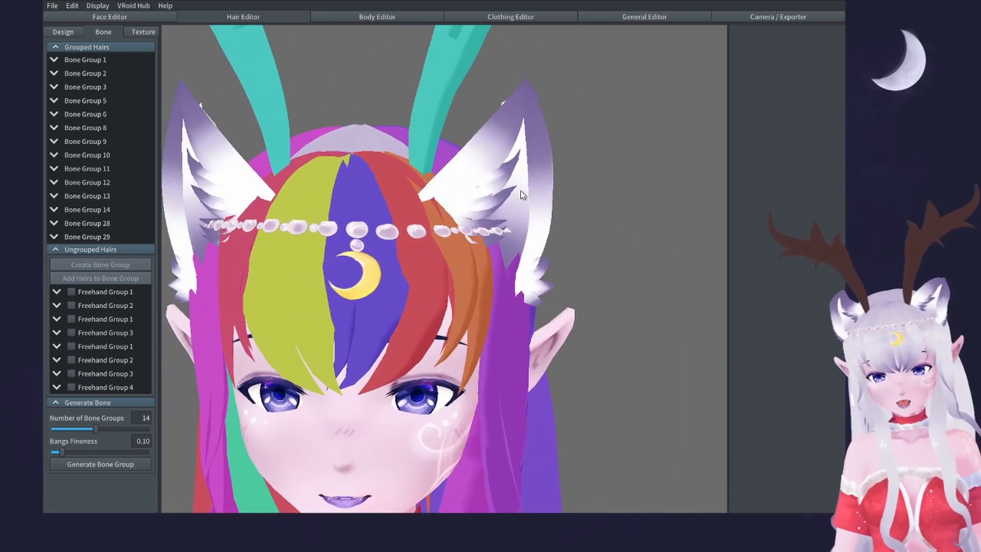
{"action": "left_click", "coordinate": [471, 189]}
{"action": "left_click", "coordinate": [470, 191]}
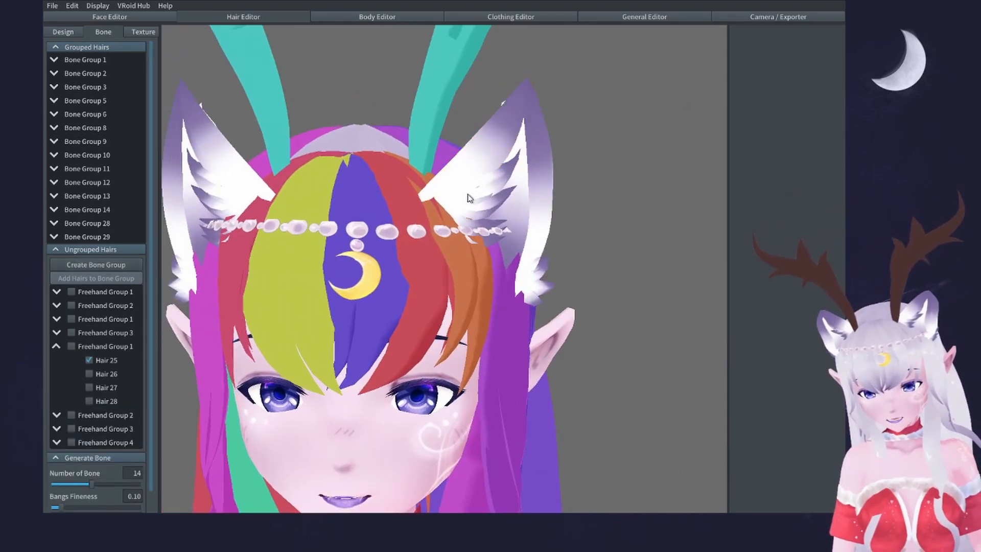
{"action": "left_click", "coordinate": [458, 179]}
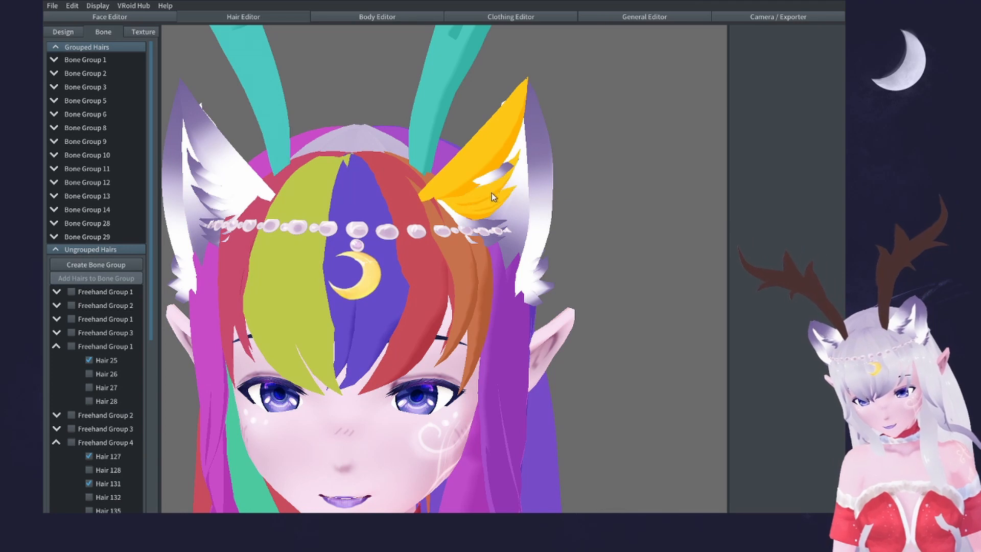
- Add the ear's remaining inner fluff strands Hair 135, 139, 163 and 167 from Freehand Group 4 to the bone selection
{"action": "scroll", "coordinate": [118, 327], "scroll_direction": "down", "scroll_amount": 3}
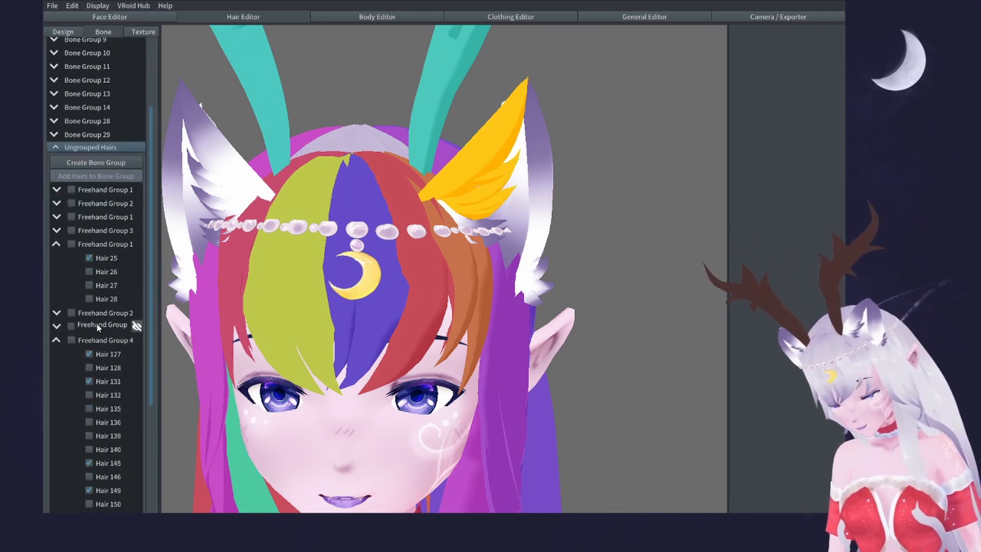
{"action": "scroll", "coordinate": [98, 337], "scroll_direction": "down", "scroll_amount": 3}
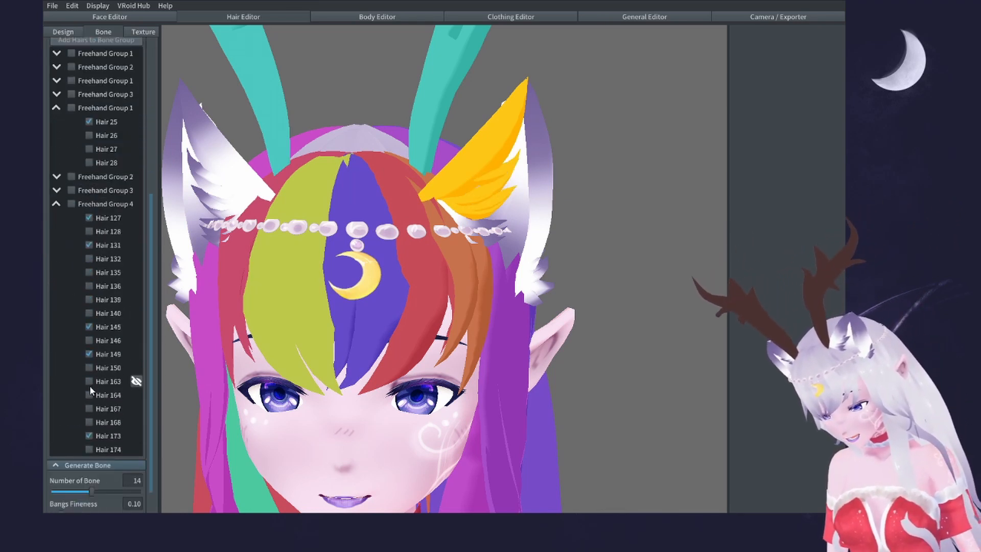
{"action": "left_click", "coordinate": [89, 381]}
{"action": "left_click", "coordinate": [90, 409]}
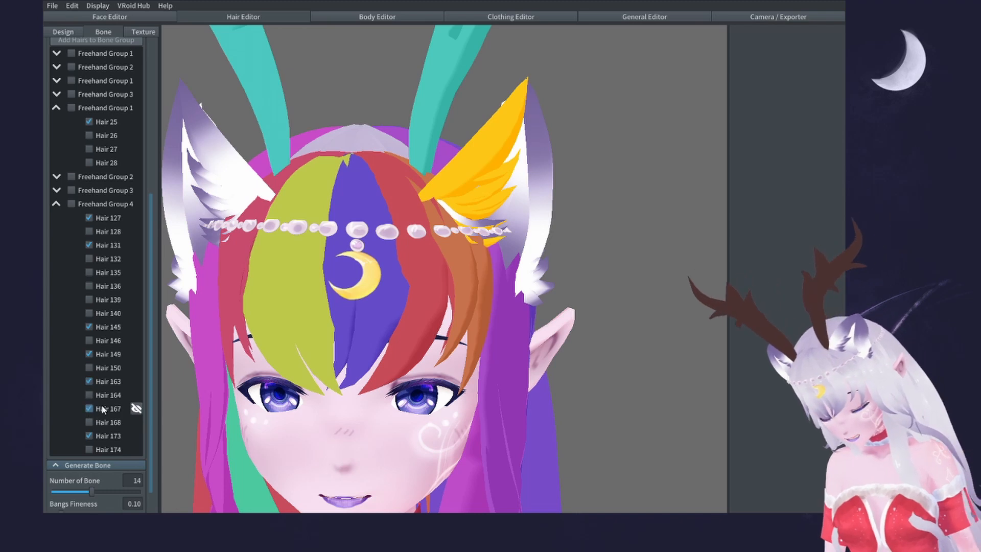
{"action": "left_click", "coordinate": [89, 300]}
{"action": "left_click", "coordinate": [90, 272]}
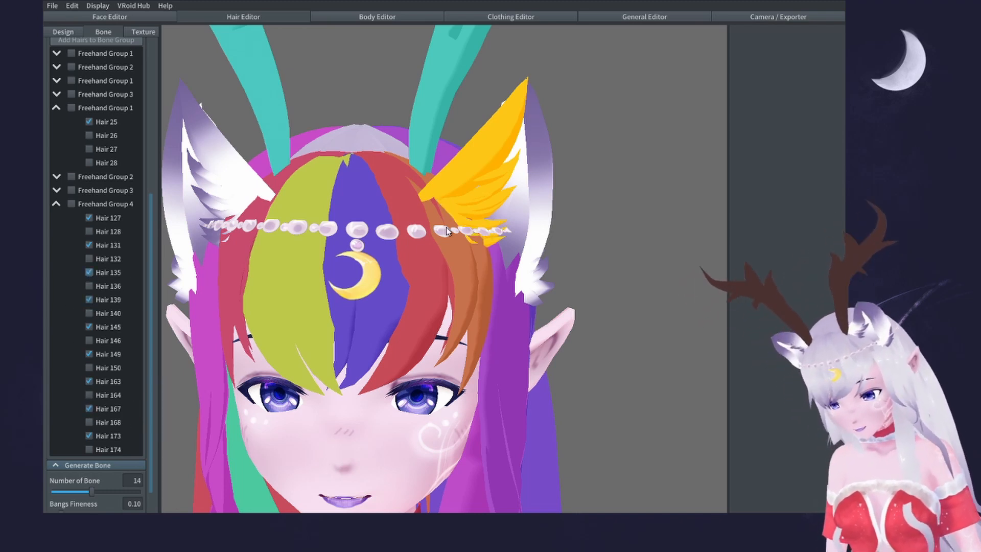
{"action": "scroll", "coordinate": [213, 225], "scroll_direction": "down", "scroll_amount": 2}
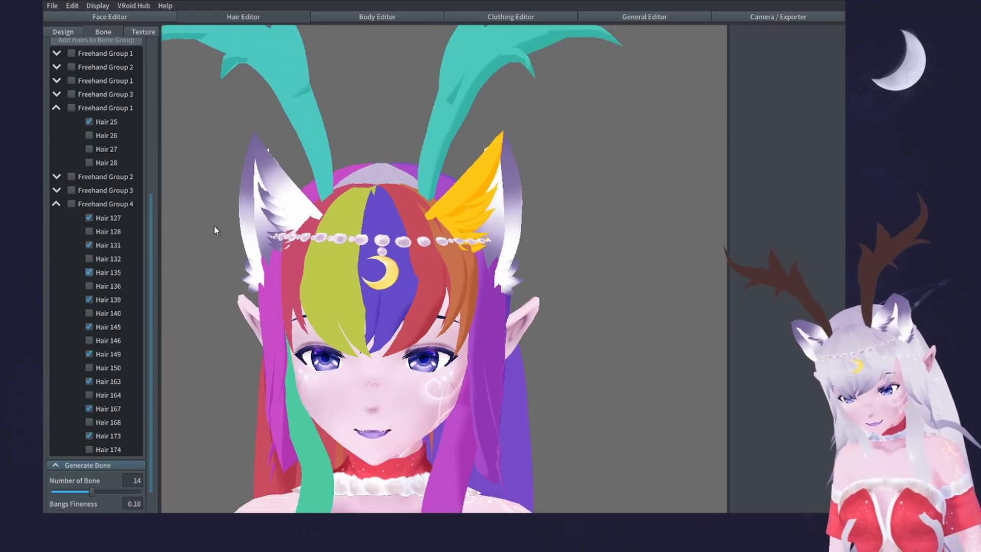
- Add the ear's base fluff strands Hair 65, 73, 77, 81 and 87 and its Hair 42 to the bone selection
{"action": "left_click", "coordinate": [69, 193]}
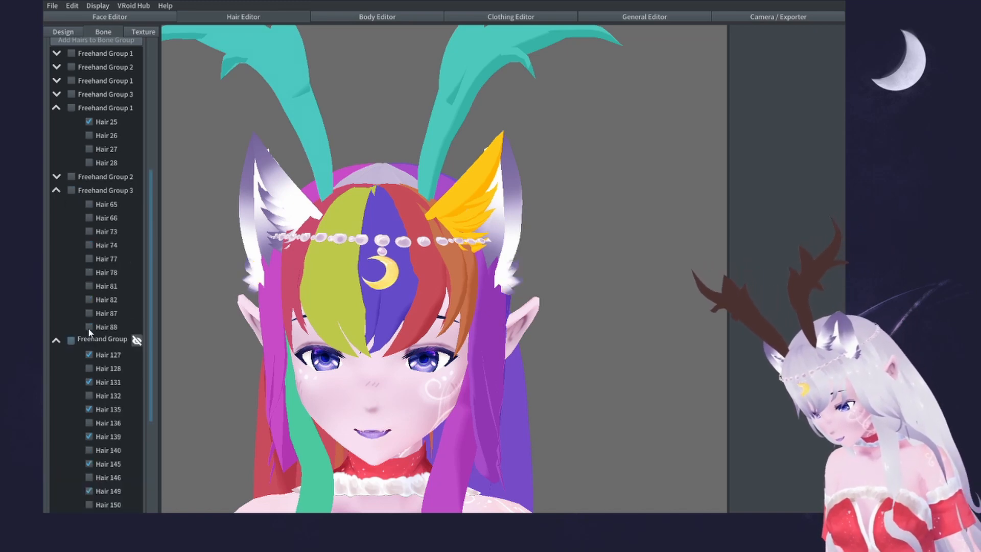
{"action": "left_click", "coordinate": [88, 314]}
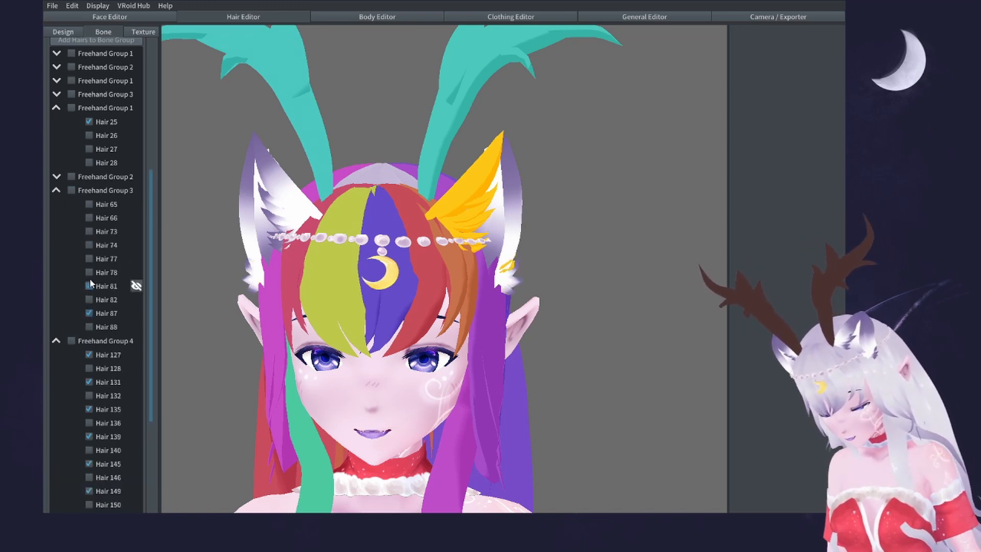
{"action": "left_click", "coordinate": [88, 204]}
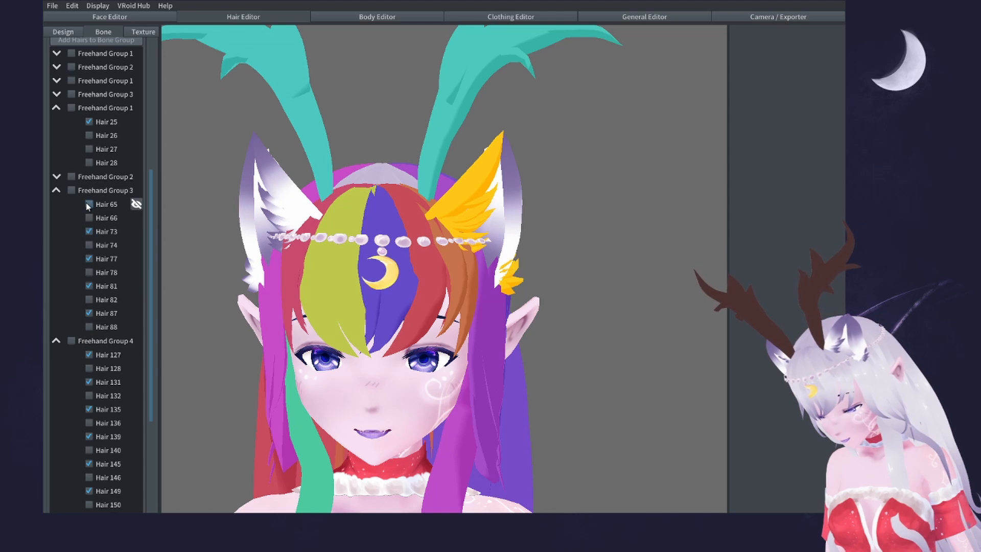
{"action": "left_click", "coordinate": [56, 177]}
{"action": "left_click", "coordinate": [90, 204]}
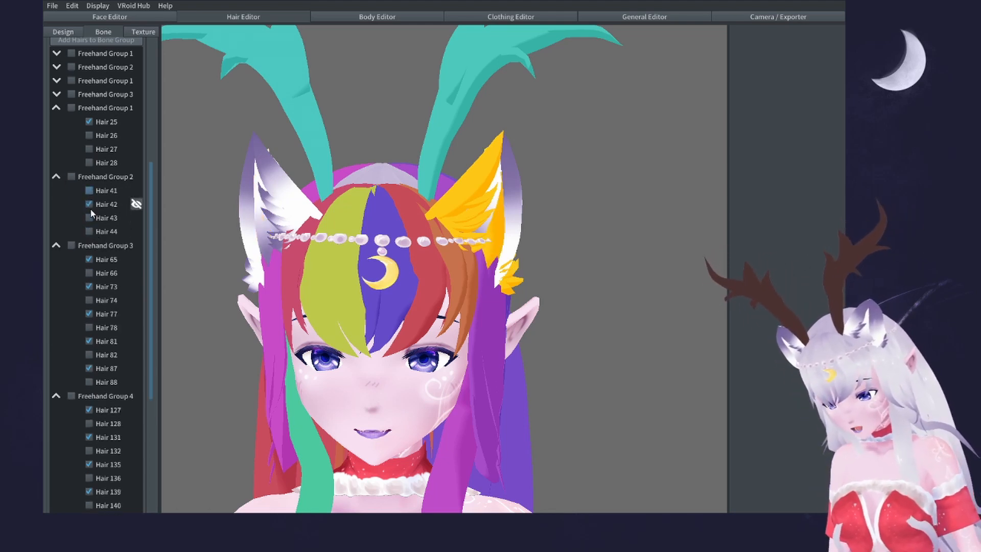
- Clear and reselect Hair 65, 73, 77, 81 and 87 in Freehand Group 3, and add Hair 44 and Hair 27
{"action": "left_click", "coordinate": [75, 245]}
{"action": "left_click", "coordinate": [83, 243]}
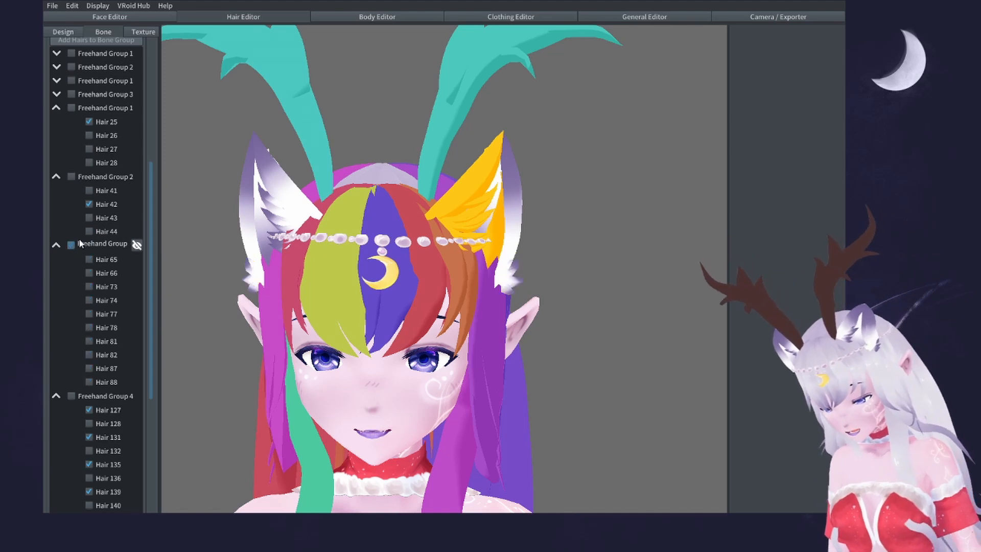
{"action": "left_click", "coordinate": [89, 231]}
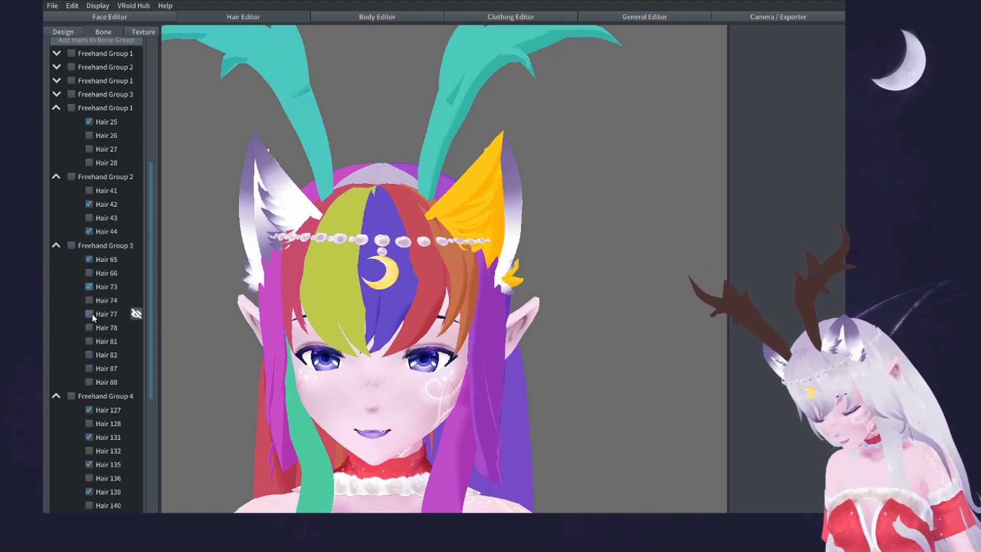
{"action": "left_click", "coordinate": [90, 366]}
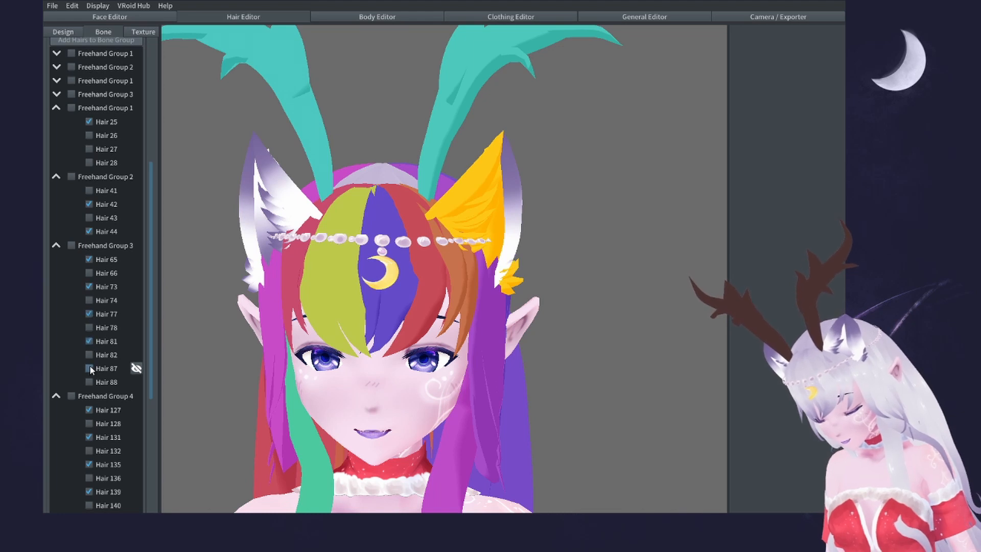
{"action": "left_click", "coordinate": [89, 149]}
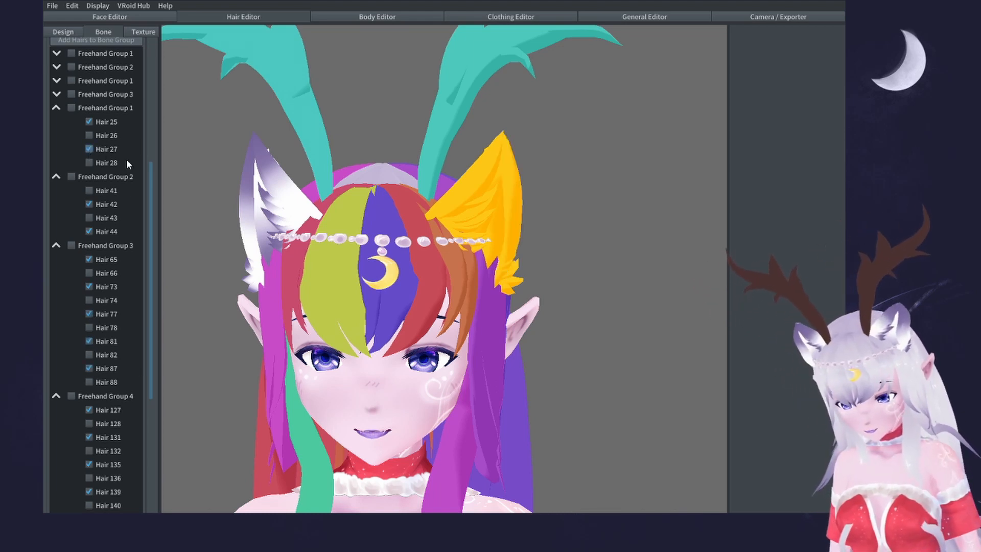
- Create a bone group from the selected strands of the character's left animal ear
{"action": "scroll", "coordinate": [111, 214], "scroll_direction": "up", "scroll_amount": 10}
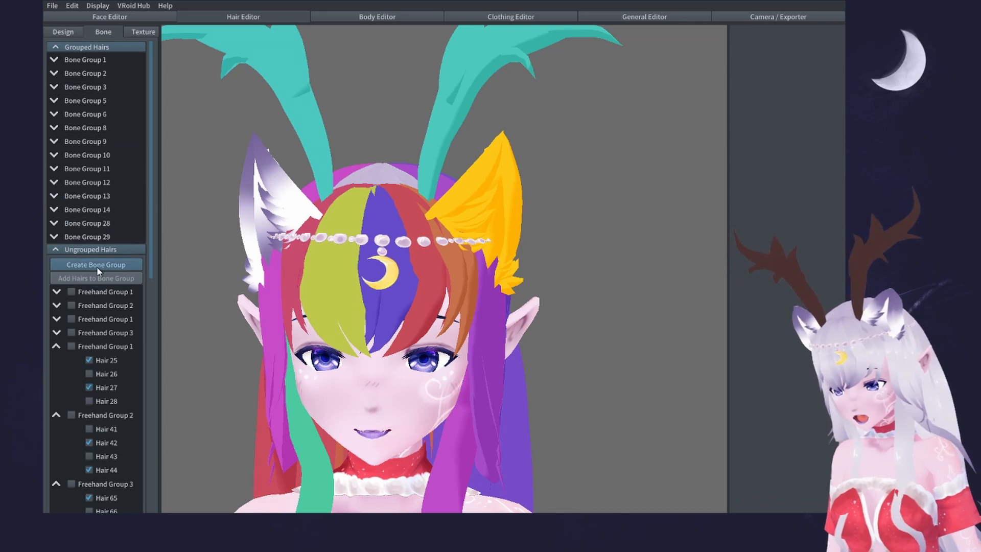
{"action": "left_click", "coordinate": [97, 264]}
{"action": "right_click_drag", "start_coordinate": [600, 172], "coordinate": [532, 166]}
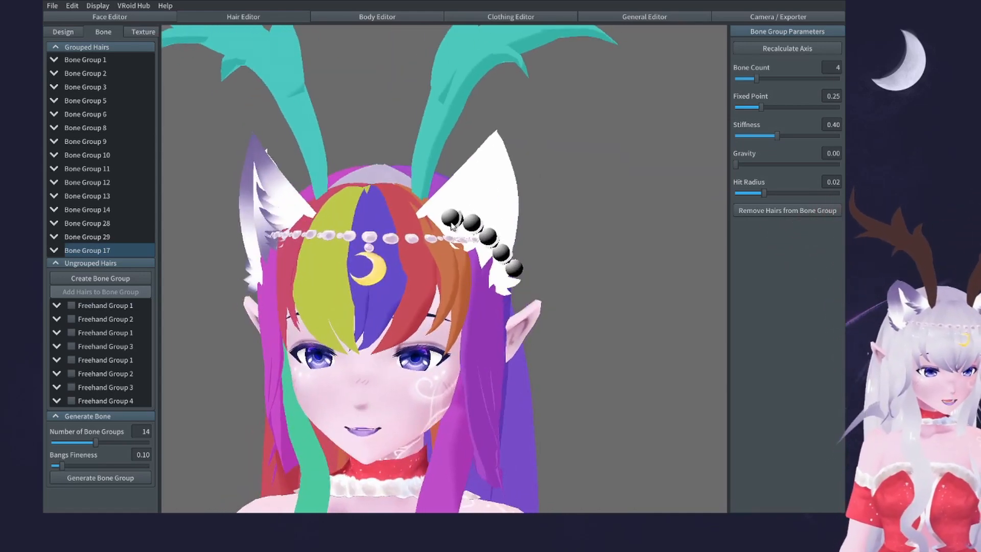
- Set Hair 44 as the axis of the ear's bone group and its fixed point to 0.28
{"action": "left_click", "coordinate": [490, 193]}
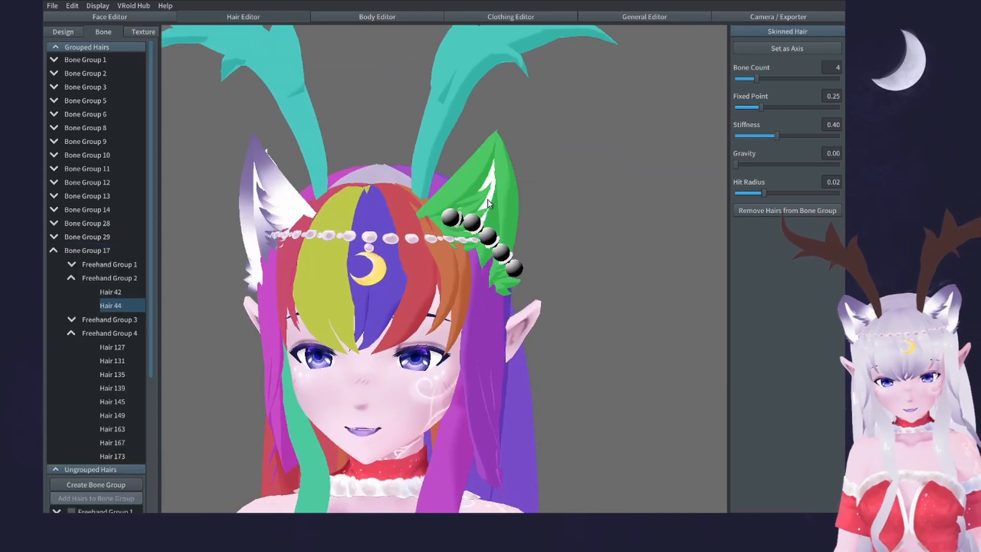
{"action": "left_click", "coordinate": [796, 47]}
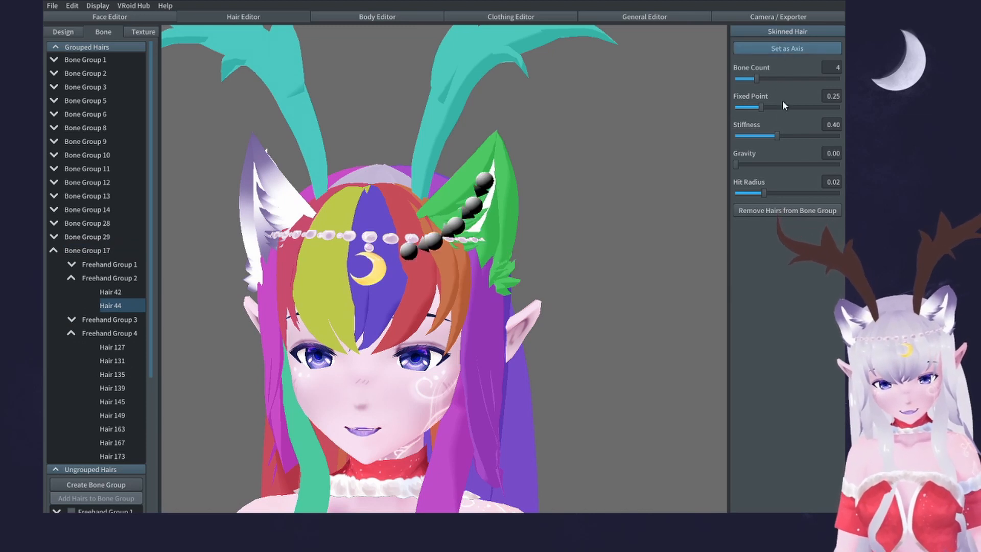
{"action": "left_click_drag", "start_coordinate": [762, 107], "coordinate": [765, 107]}
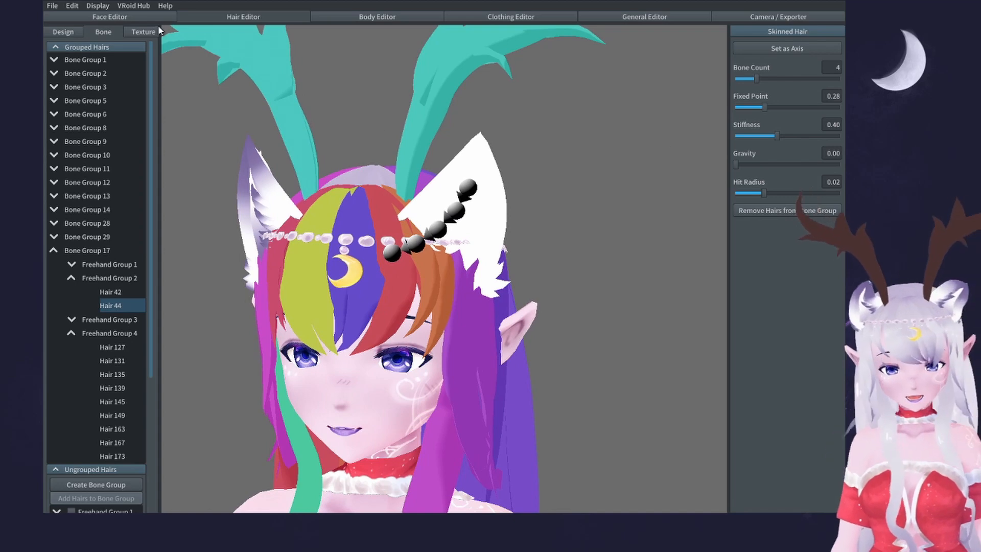
{"action": "mouse_move", "coordinate": [307, 69]}
{"action": "right_mouse_down"}
{"action": "mouse_move", "coordinate": [234, 73]}
{"action": "mouse_move", "coordinate": [318, 75]}
{"action": "right_mouse_up"}
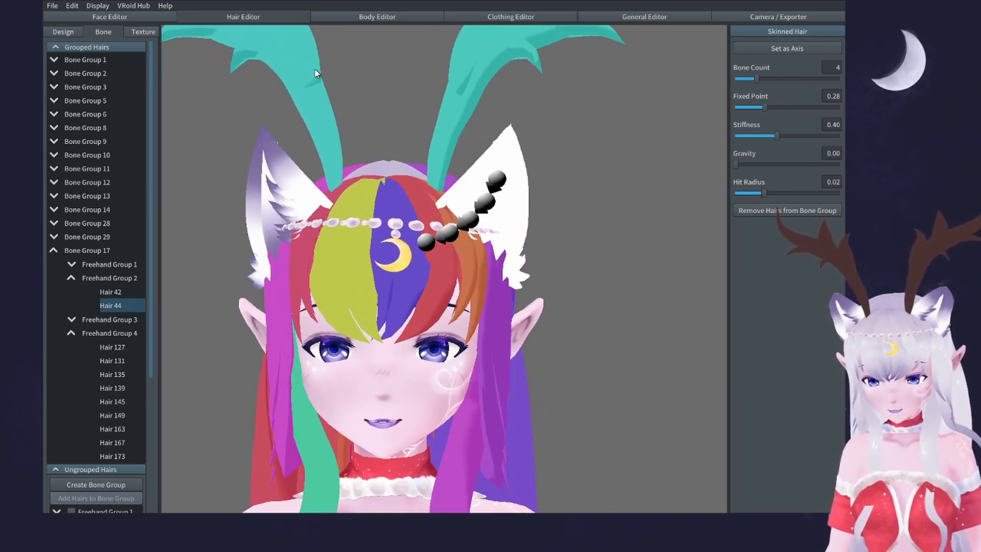
- Return to hair design, check the ears' Freehand Group 1 and 2 shapes from behind, and create another freehand group
{"action": "left_click", "coordinate": [67, 34]}
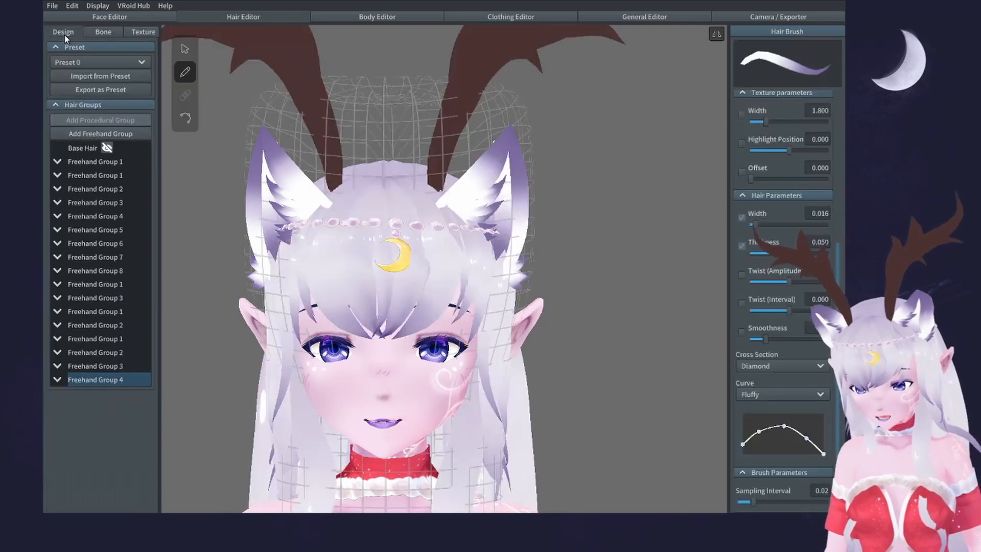
{"action": "left_click", "coordinate": [95, 352]}
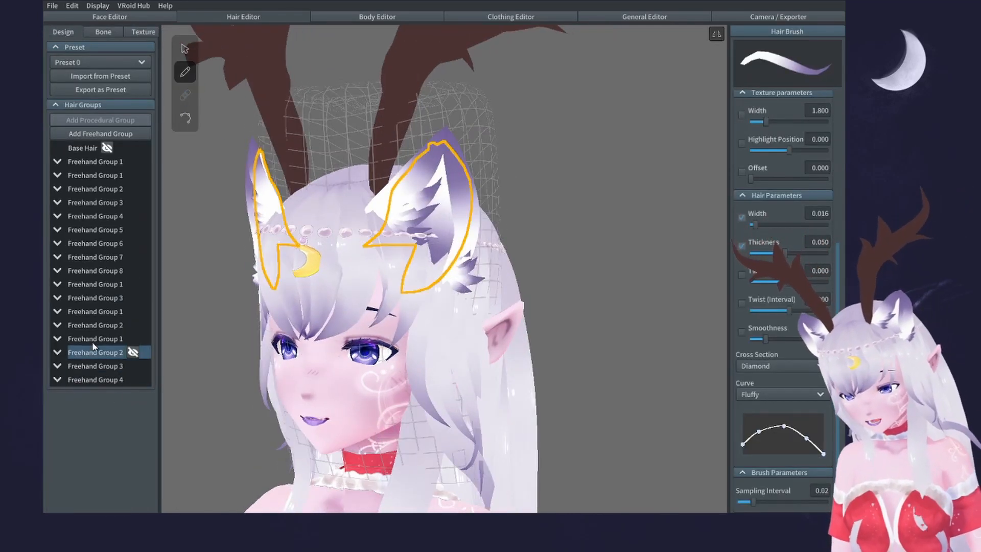
{"action": "left_click", "coordinate": [95, 338]}
{"action": "left_click", "coordinate": [95, 352]}
{"action": "right_click_drag", "start_coordinate": [280, 295], "coordinate": [212, 296]}
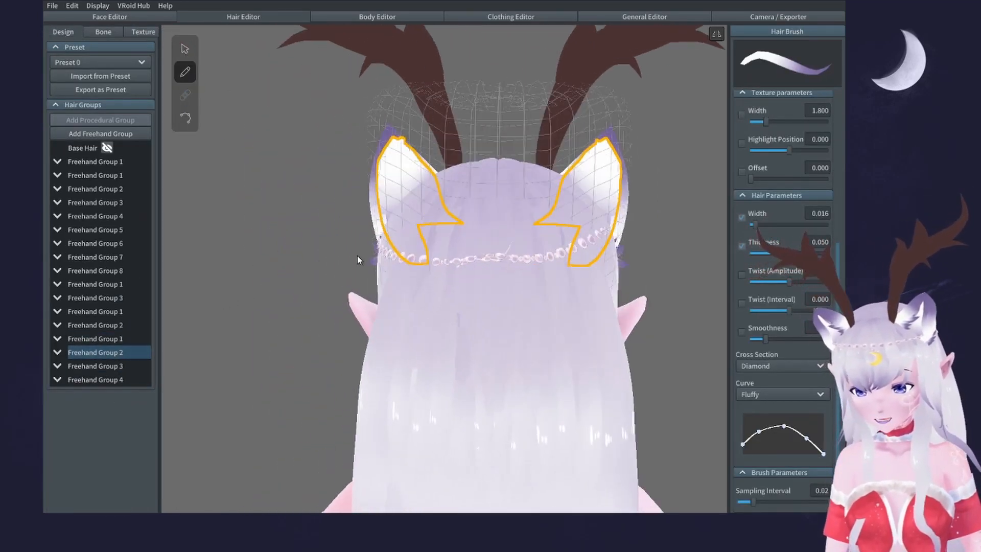
{"action": "mouse_move", "coordinate": [357, 255]}
{"action": "right_mouse_down"}
{"action": "mouse_move", "coordinate": [378, 245]}
{"action": "mouse_move", "coordinate": [354, 258]}
{"action": "right_mouse_up"}
{"action": "scroll", "coordinate": [516, 131], "scroll_direction": "up", "scroll_amount": 2}
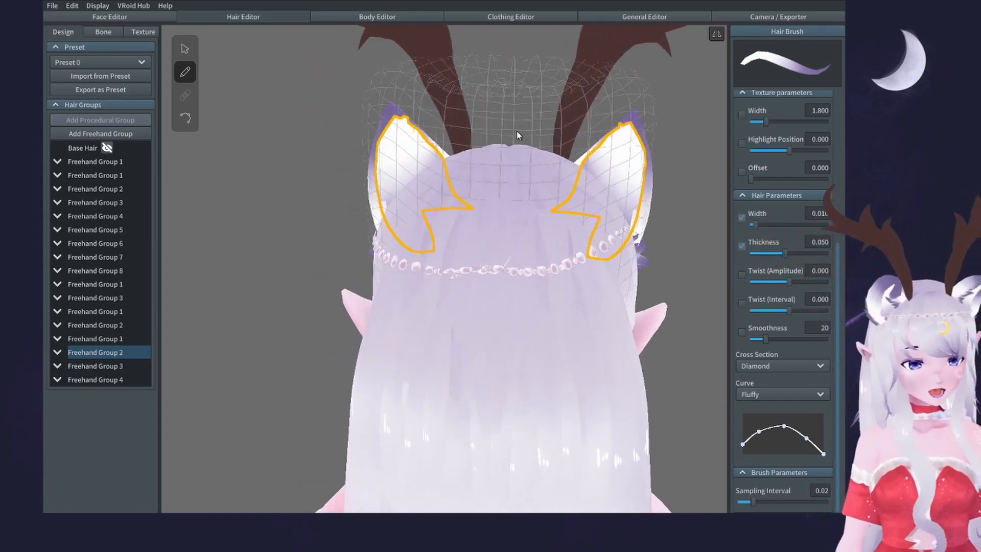
{"action": "right_click_drag", "start_coordinate": [269, 99], "coordinate": [291, 105]}
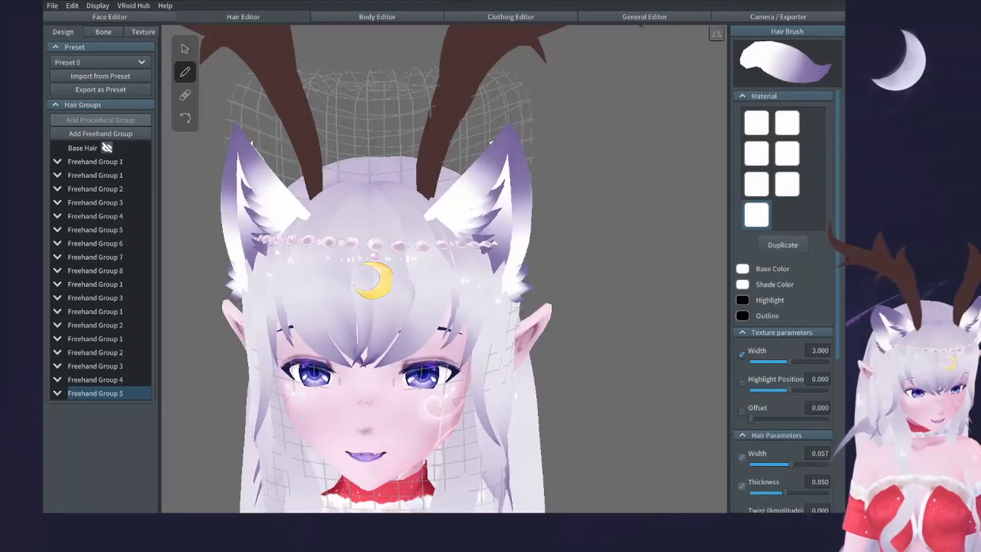
- Examine the animal ears from the front, back and side with Freehand Group 5 active
{"action": "right_click_drag", "start_coordinate": [447, 301], "coordinate": [483, 299]}
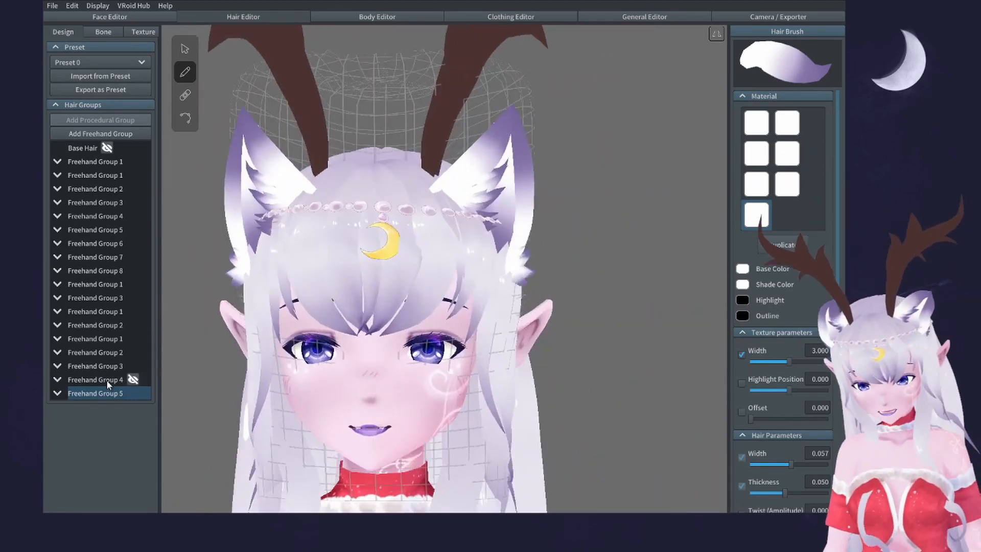
{"action": "right_click", "coordinate": [106, 394]}
{"action": "right_click_drag", "start_coordinate": [454, 255], "coordinate": [366, 265]}
{"action": "scroll", "coordinate": [397, 234], "scroll_direction": "up", "scroll_amount": 3}
{"action": "right_click_drag", "start_coordinate": [423, 236], "coordinate": [428, 246]}
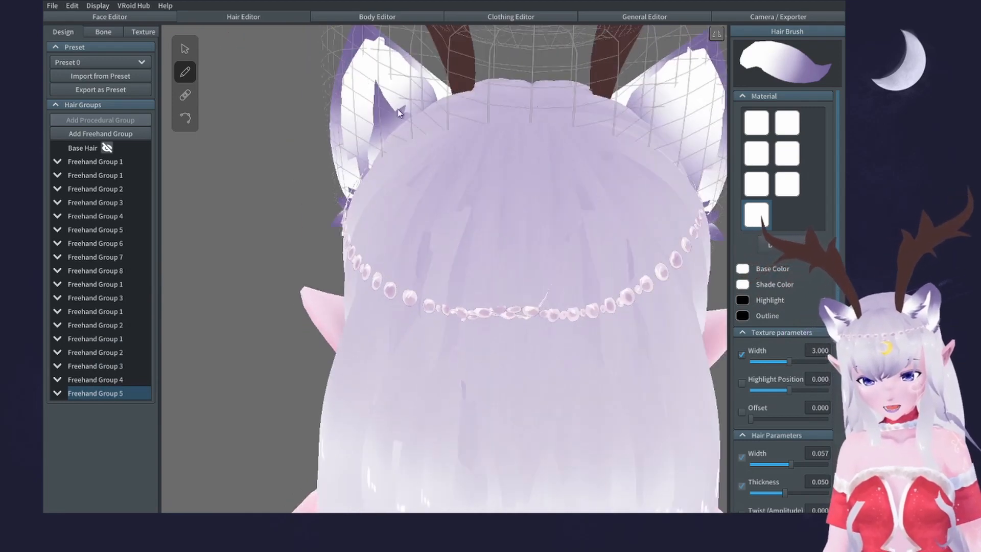
{"action": "right_click_drag", "start_coordinate": [467, 176], "coordinate": [203, 82]}
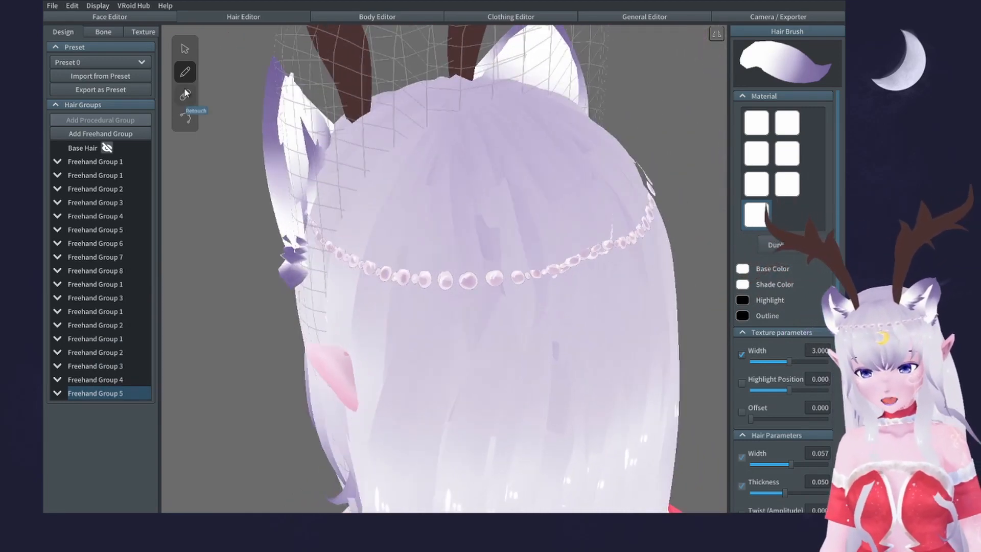
{"action": "left_click", "coordinate": [133, 366]}
{"action": "right_click_drag", "start_coordinate": [204, 327], "coordinate": [338, 296]}
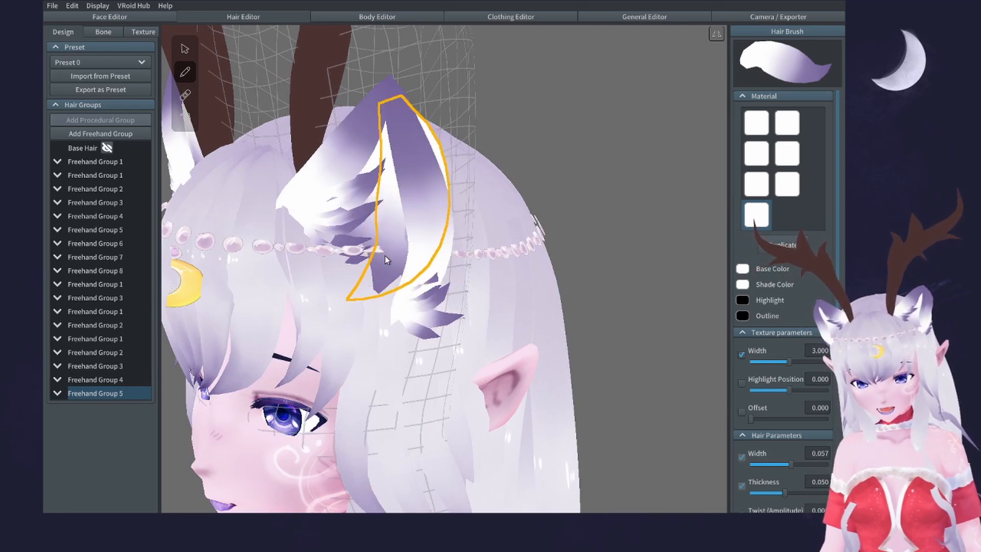
{"action": "right_click_drag", "start_coordinate": [453, 201], "coordinate": [464, 162]}
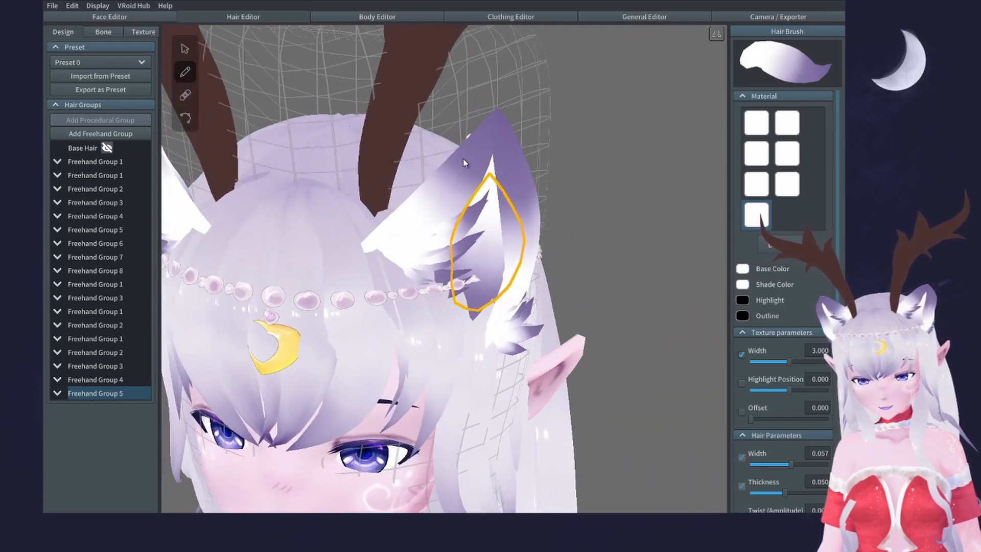
- Set the fixed point of Bone Group 17, the character's left animal ear, to 0.37 in the bone settings
{"action": "left_click", "coordinate": [109, 30]}
{"action": "right_click_drag", "start_coordinate": [404, 223], "coordinate": [433, 167]}
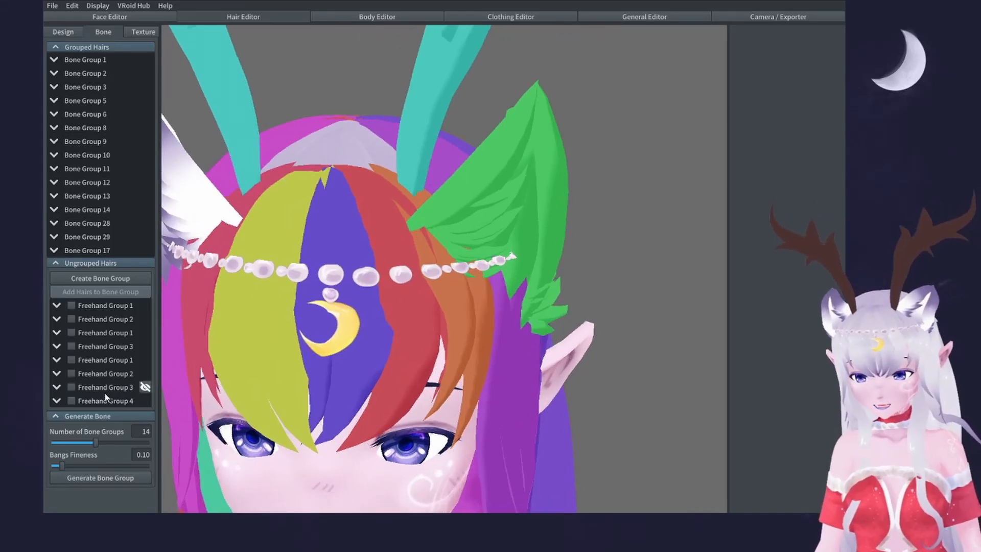
{"action": "left_click", "coordinate": [95, 250]}
{"action": "mouse_move", "coordinate": [777, 106]}
{"action": "left_mouse_down"}
{"action": "mouse_move", "coordinate": [794, 116]}
{"action": "mouse_move", "coordinate": [706, 123]}
{"action": "mouse_move", "coordinate": [801, 118]}
{"action": "mouse_move", "coordinate": [774, 114]}
{"action": "left_mouse_up"}
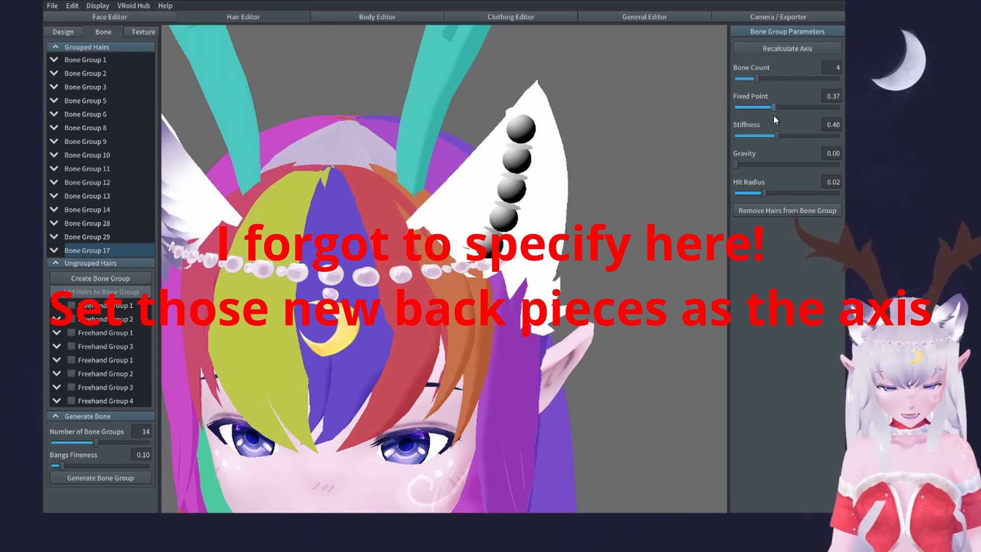
{"action": "scroll", "coordinate": [585, 152], "scroll_direction": "down", "scroll_amount": 5}
{"action": "scroll", "coordinate": [570, 159], "scroll_direction": "down", "scroll_amount": 2}
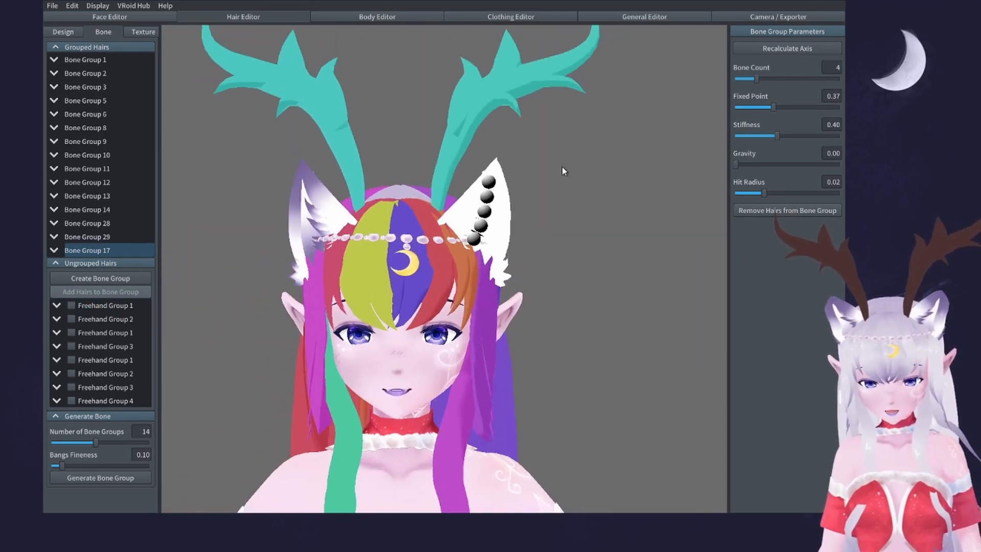
{"action": "right_click_drag", "start_coordinate": [562, 168], "coordinate": [555, 167]}
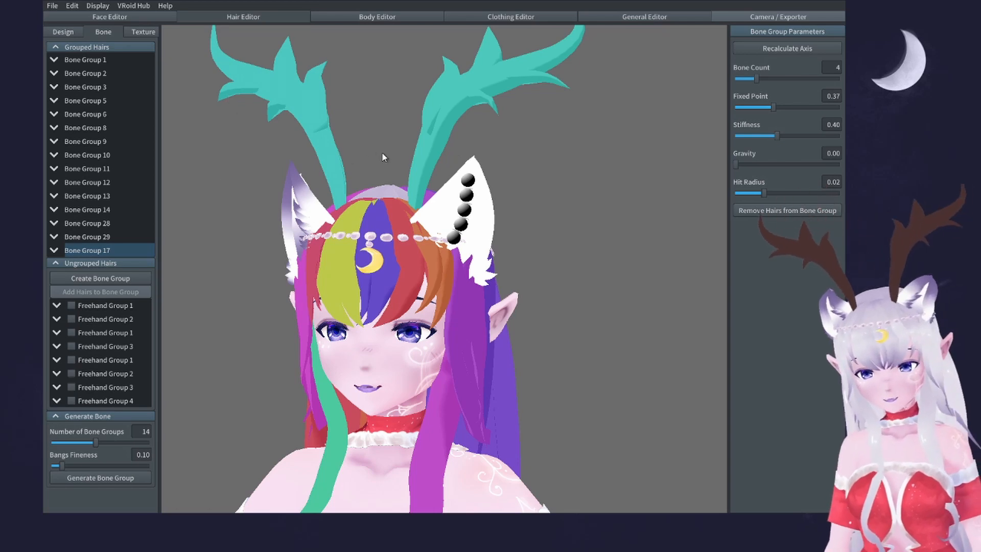
- Preview the ears' physics on the character with the female animations Standby 2, Standby 4, Standby 6 and Standby 5
{"action": "left_click", "coordinate": [777, 16]}
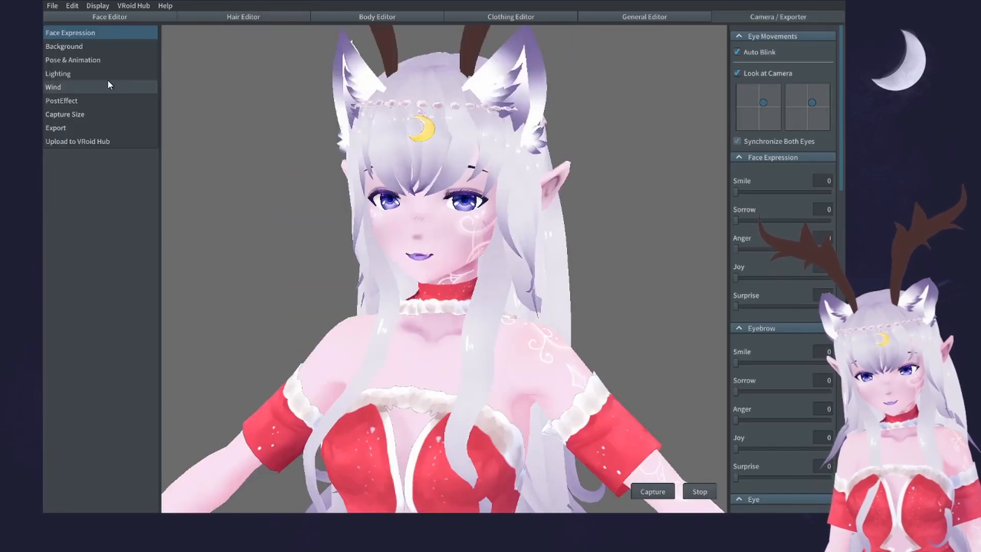
{"action": "left_click", "coordinate": [77, 60]}
{"action": "left_click", "coordinate": [776, 107]}
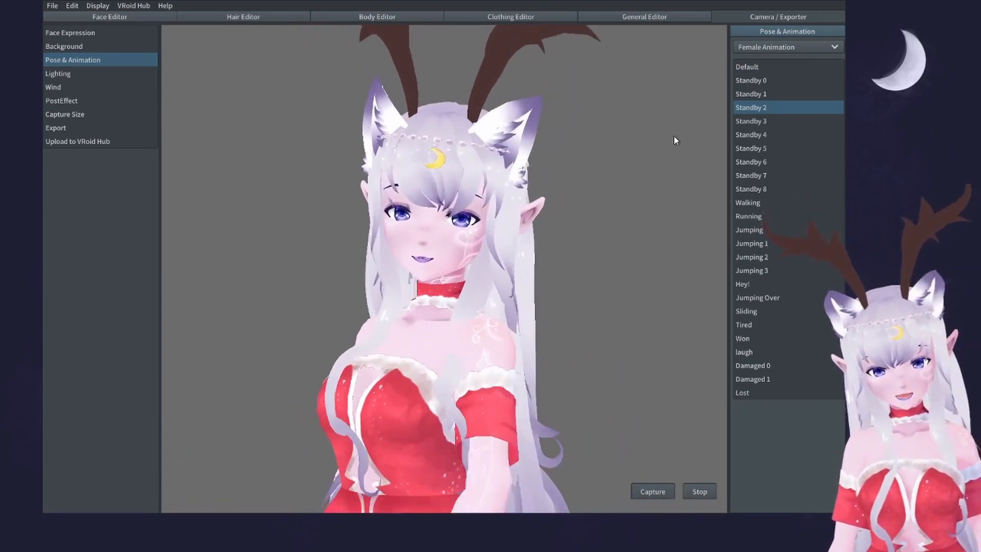
{"action": "left_click", "coordinate": [770, 134]}
{"action": "left_click", "coordinate": [796, 162]}
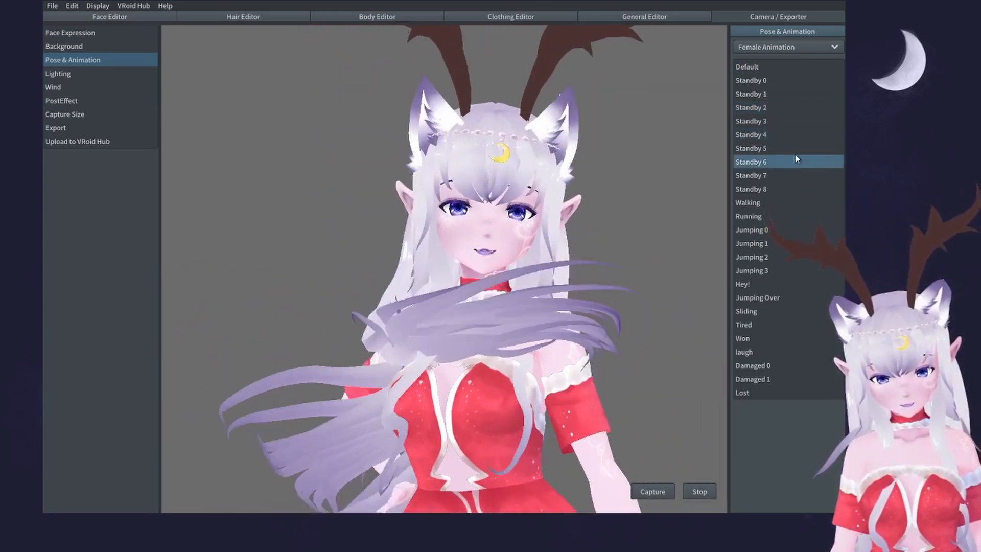
{"action": "left_click", "coordinate": [794, 148]}
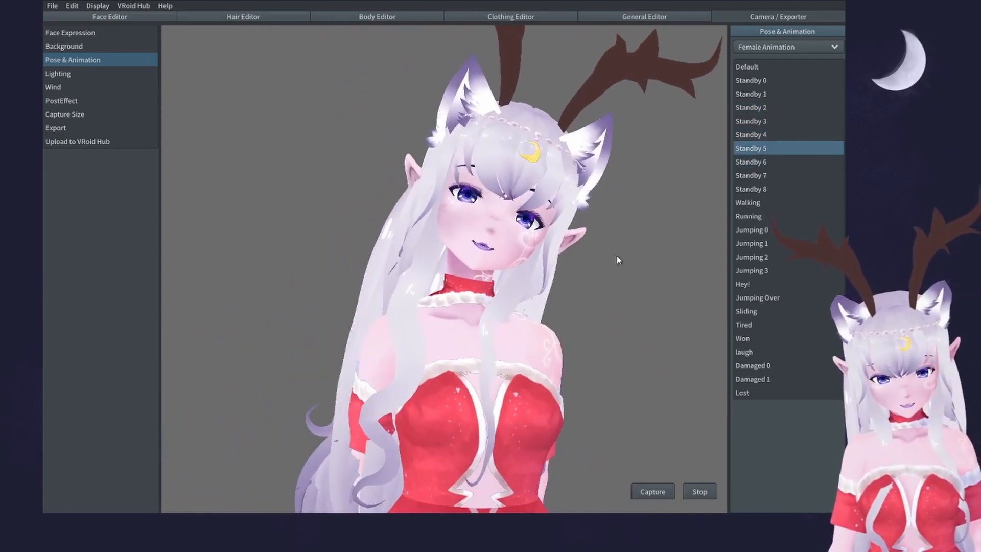
- Stop the Standby 5 playback and preview the whole character with the Standby 7 animation
{"action": "left_click", "coordinate": [698, 492]}
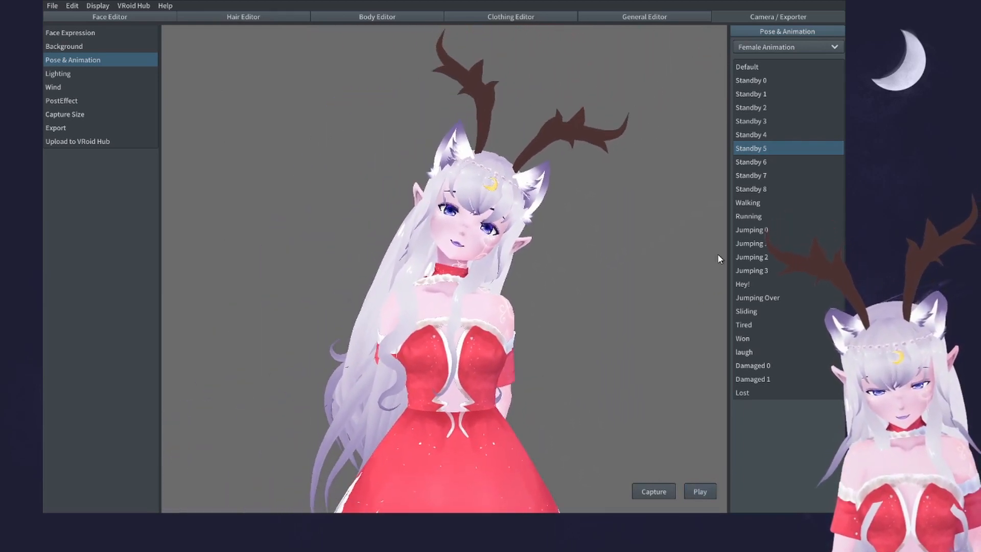
{"action": "left_click", "coordinate": [778, 174]}
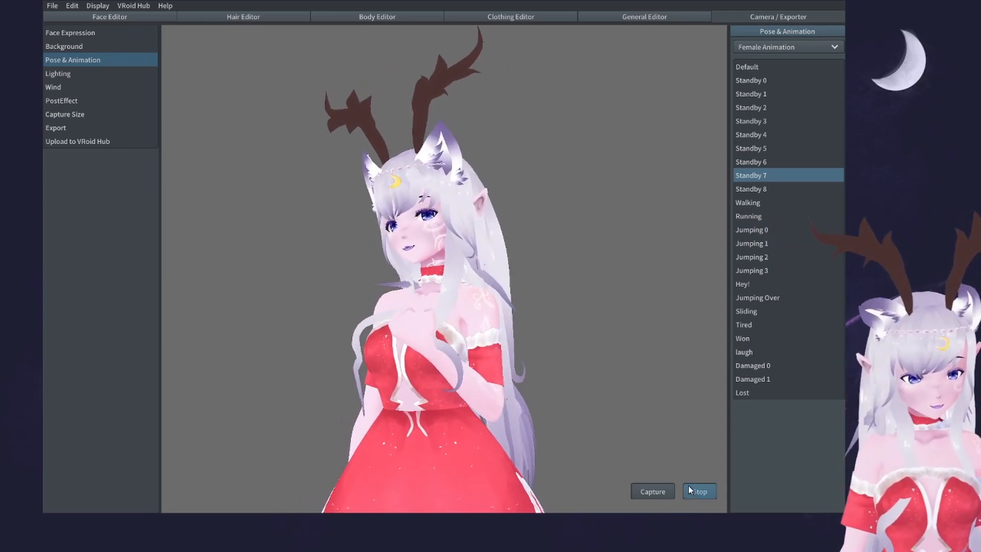
{"action": "scroll", "coordinate": [541, 348], "scroll_direction": "down", "scroll_amount": 5}
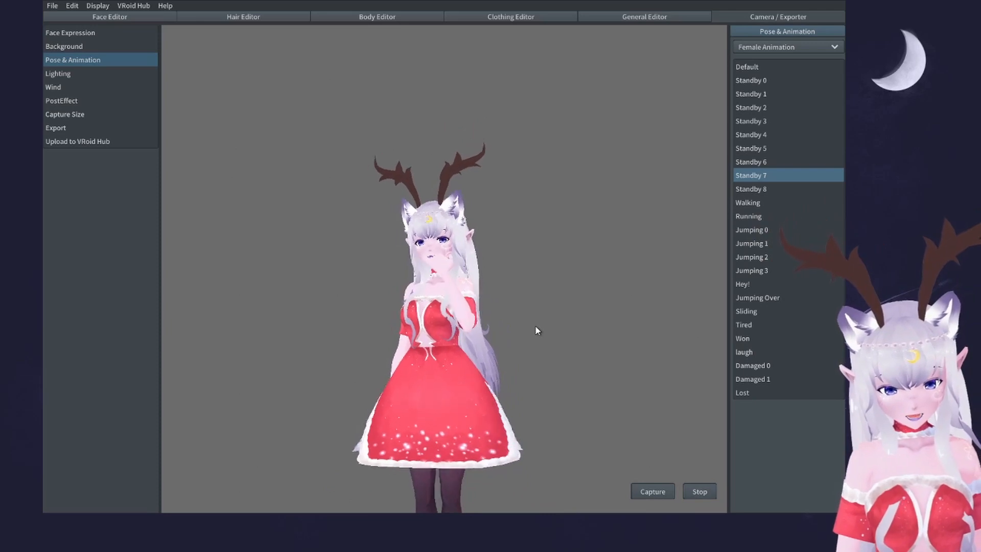